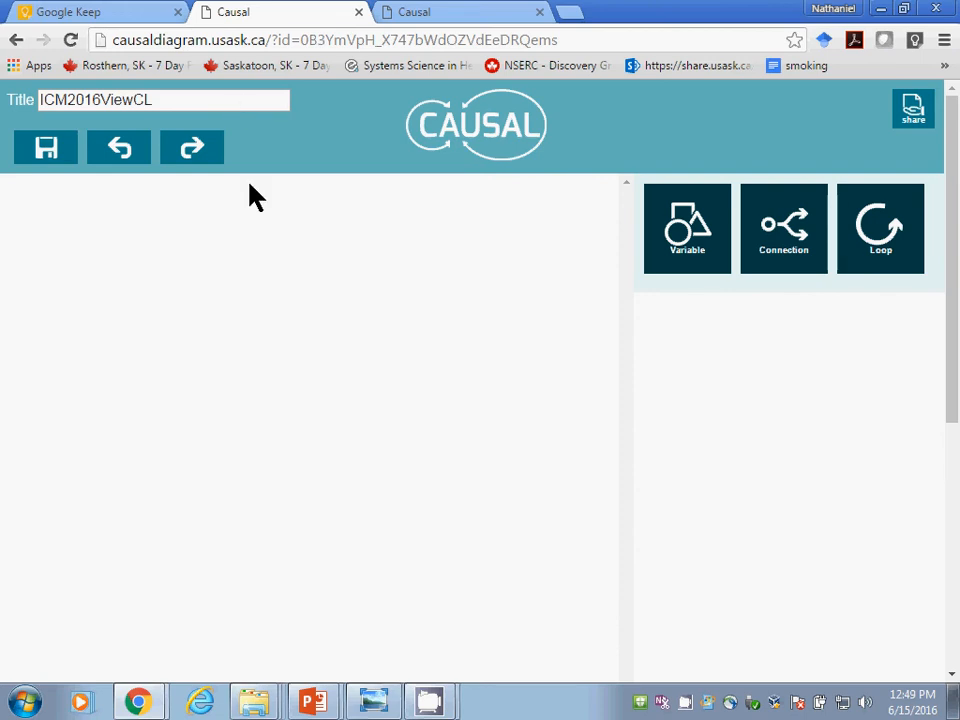
# Step: Switch to the PowerPoint slide show to view the access instructions, and return to the Causal diagram
pyautogui.hotkey('alt', 'Tab')
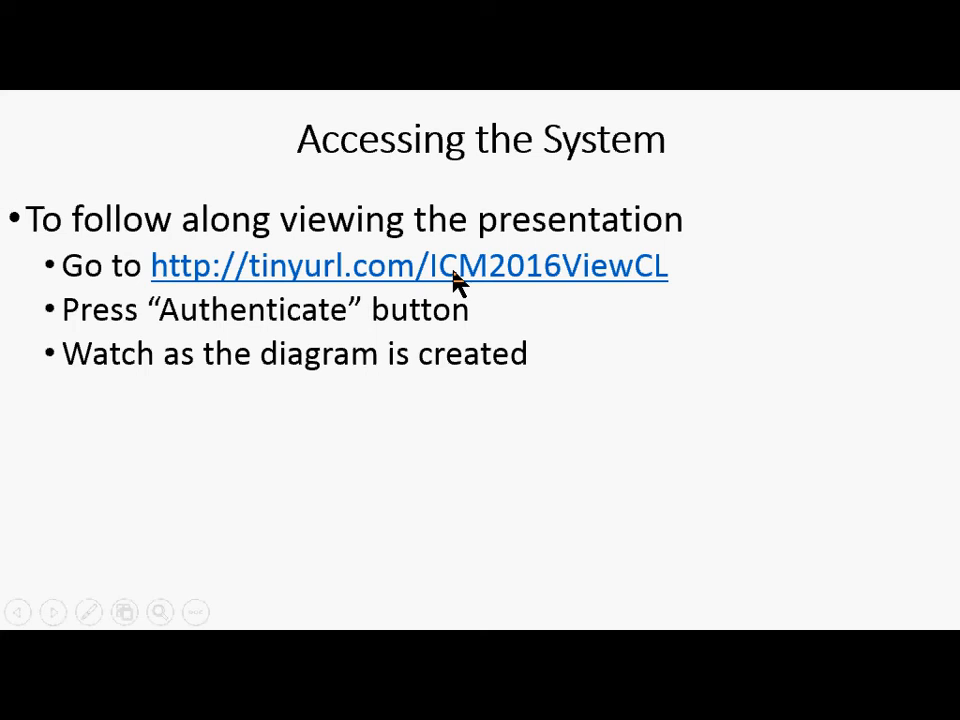
pyautogui.click(590, 285)
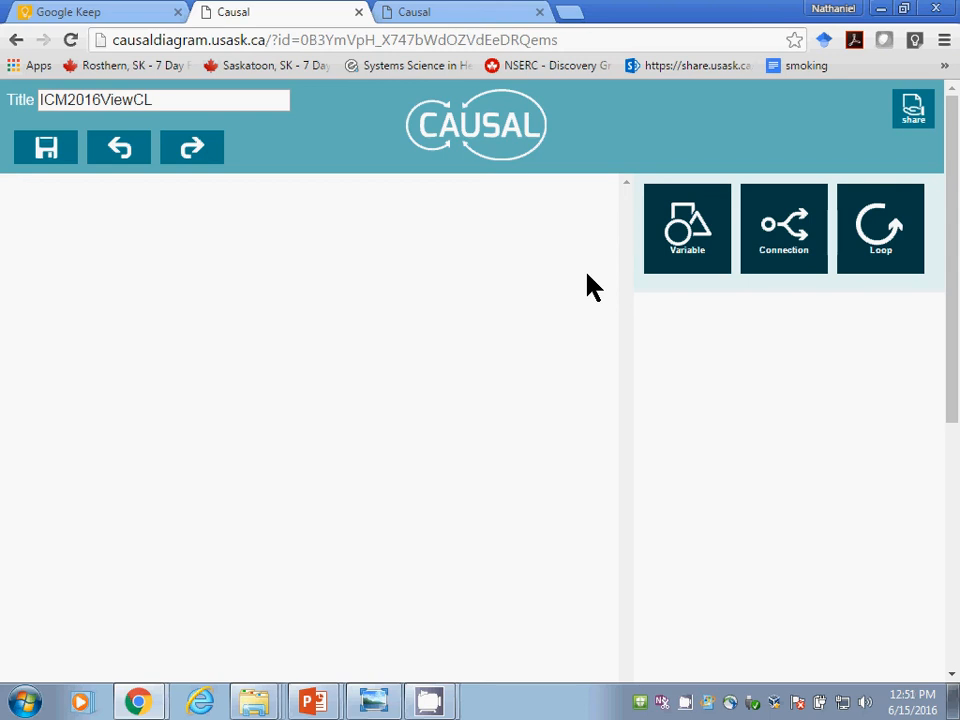
pyautogui.hotkey('alt', 'Tab')
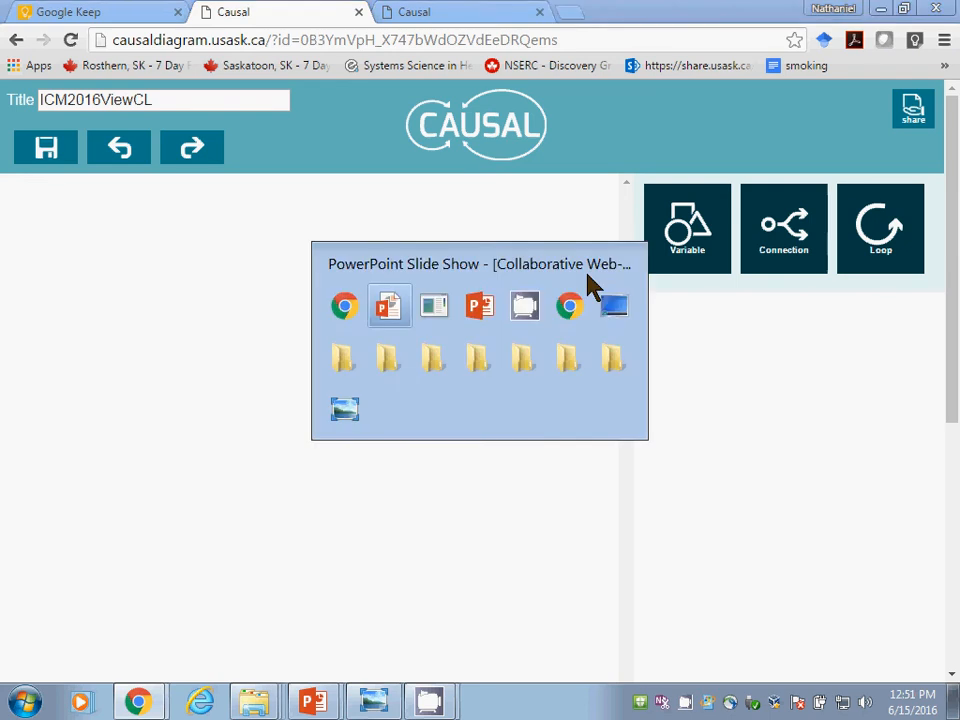
pyautogui.hotkey('alt', 'shift', 'Tab')
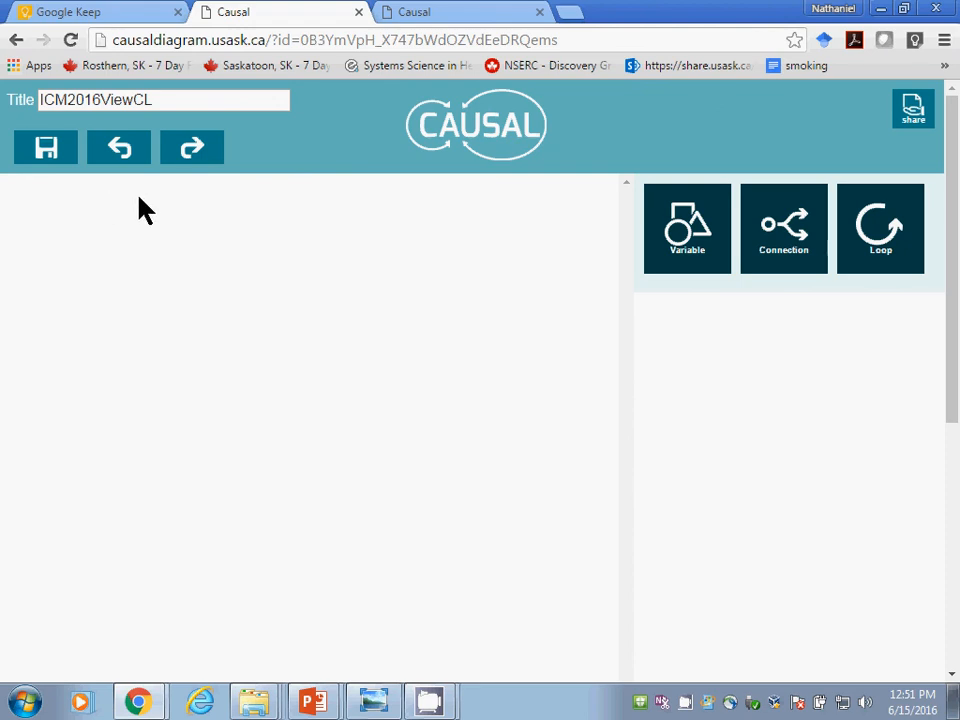
# Step: Switch to PowerPoint, end the slide show and replace "Authenticate" with "Authorize" on the "Accessing the System" slide
pyautogui.hotkey('alt', 'Tab')
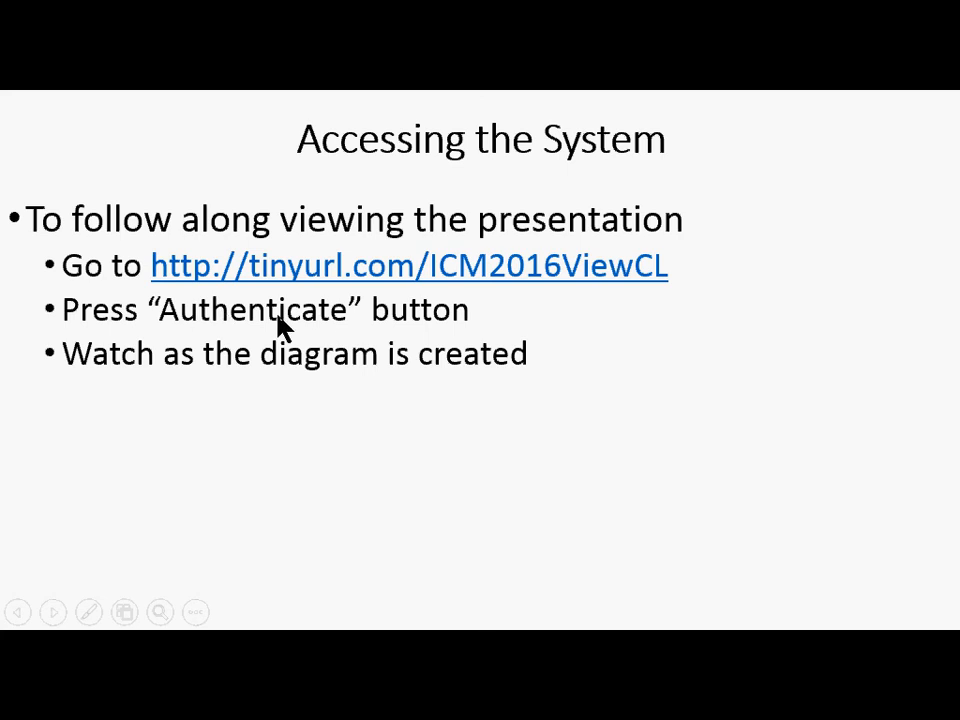
pyautogui.press('Escape')
pyautogui.doubleClick(372, 362)
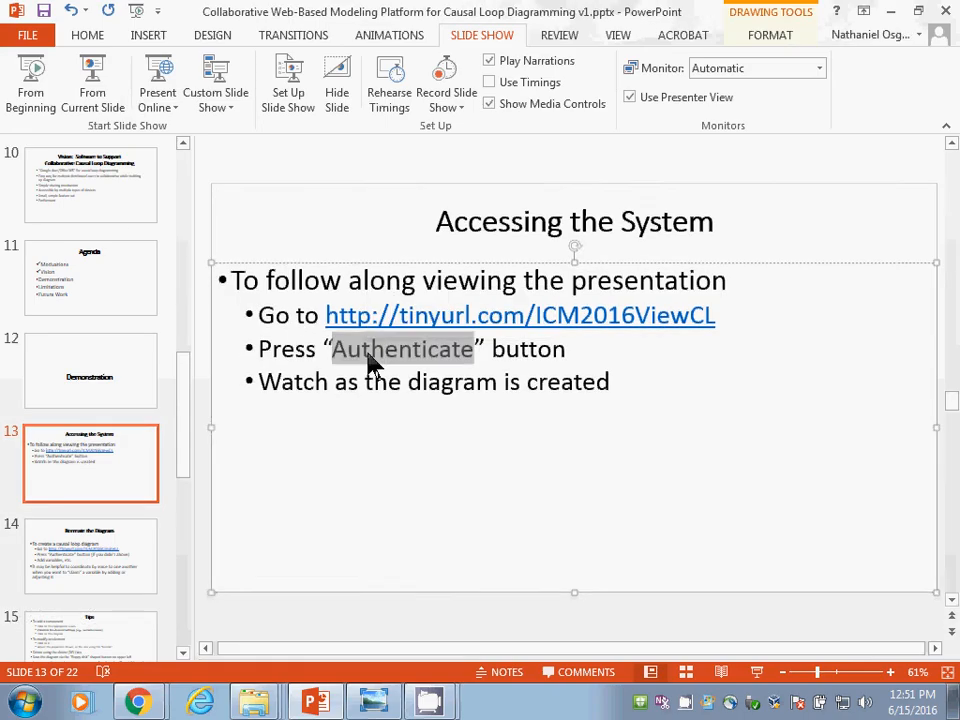
pyautogui.write('Authorize')
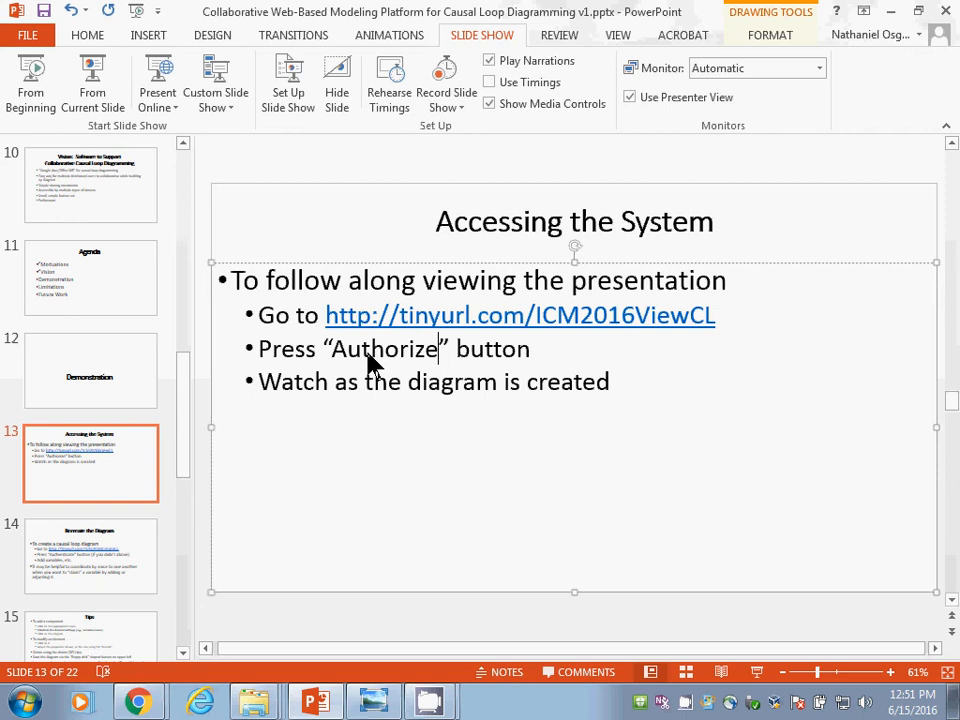
# Step: Switch back to the Causal diagram and examine the options of the Variable, Connection and Loop tools
pyautogui.hotkey('alt', 'Tab')
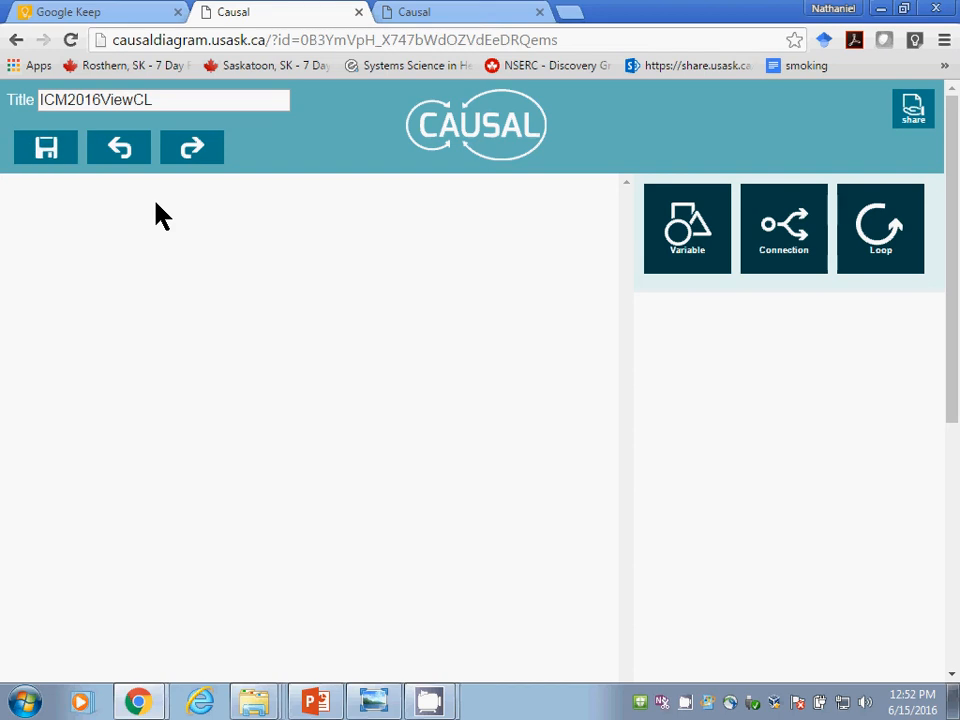
pyautogui.click(665, 236)
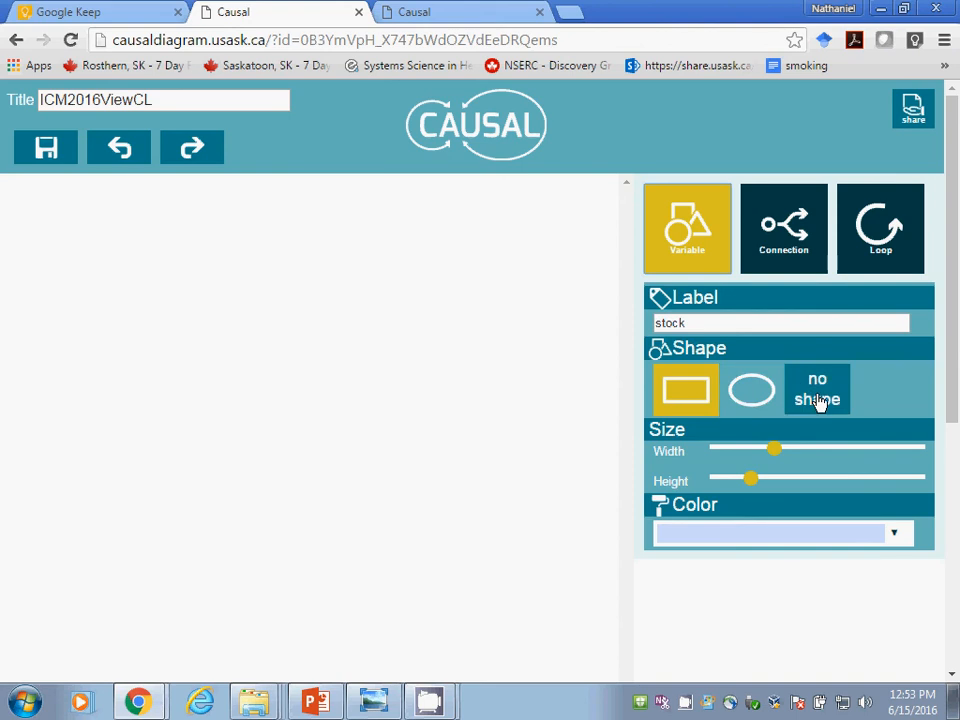
pyautogui.click(805, 236)
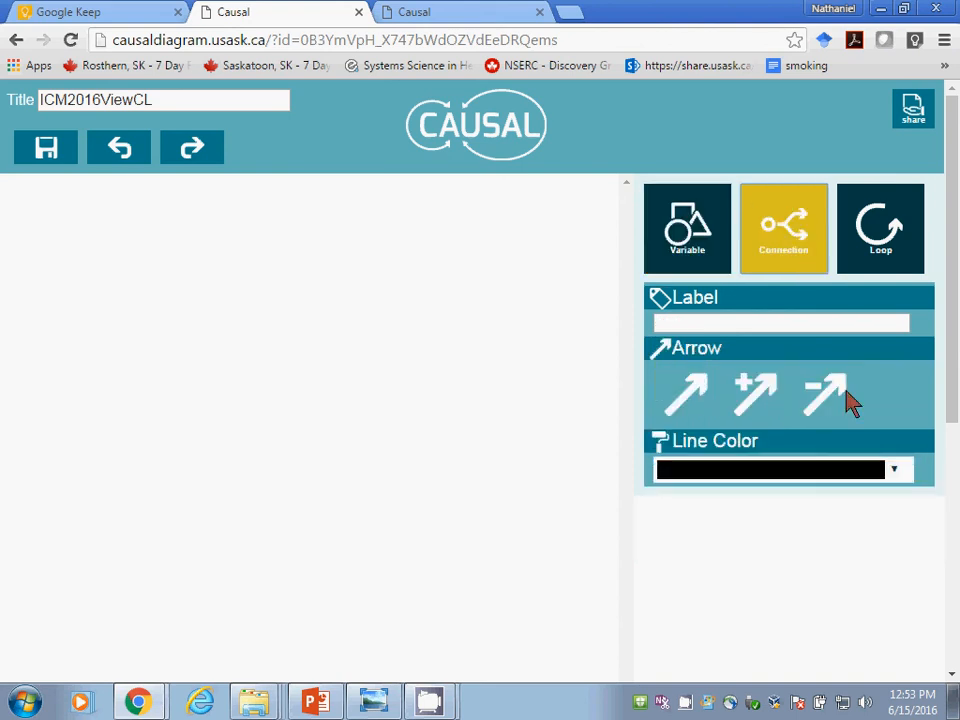
pyautogui.click(885, 228)
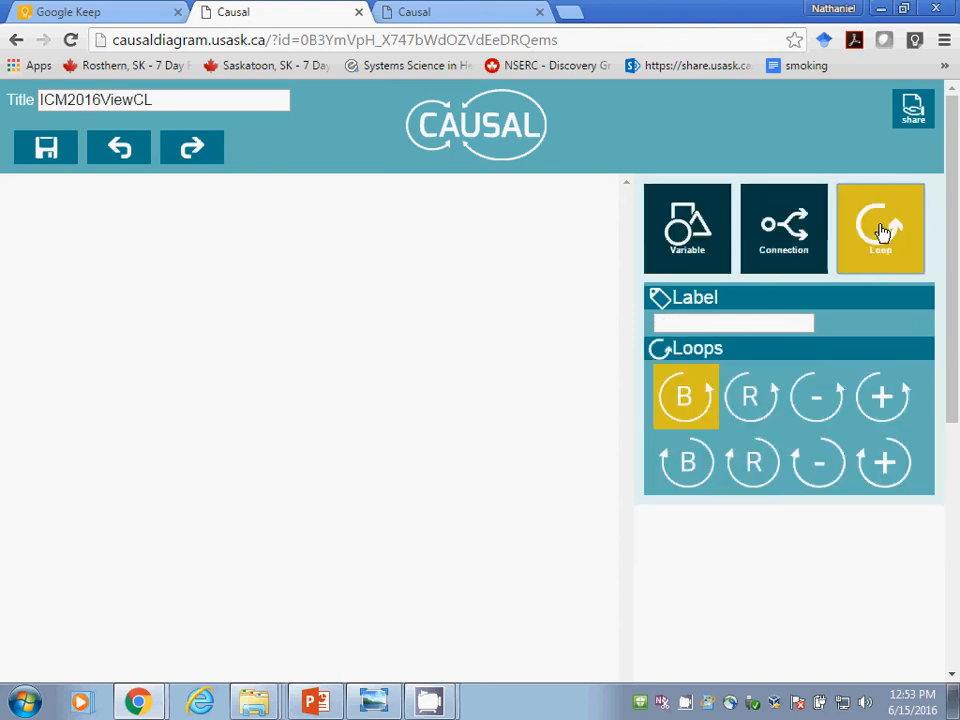
pyautogui.click(698, 228)
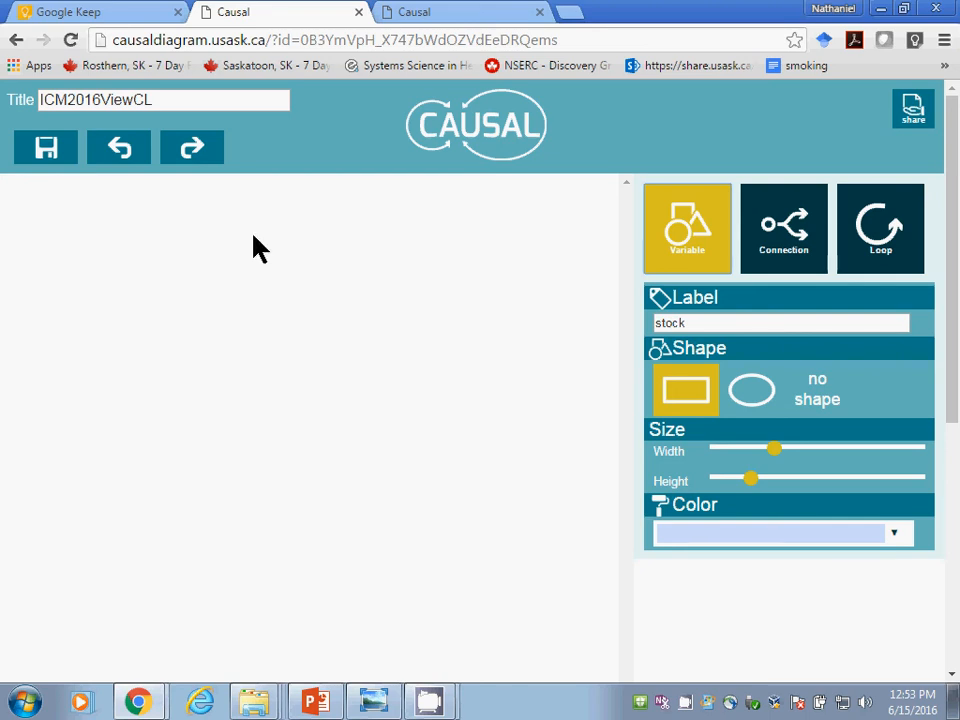
pyautogui.click(866, 229)
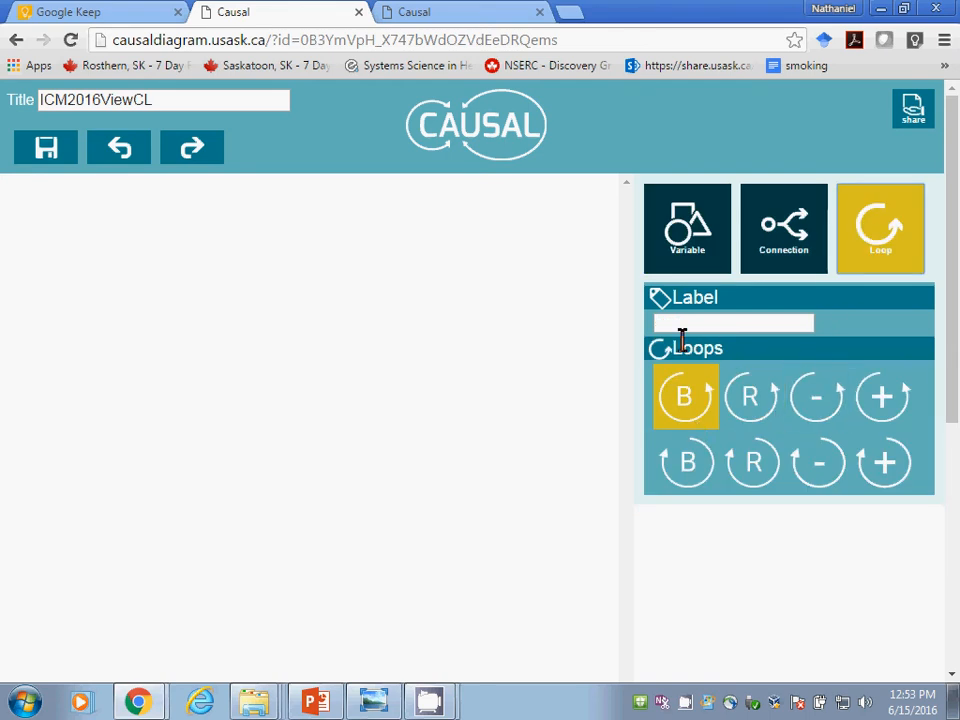
# Step: Add a variable without a shape, labelled "Nutrition", to the middle of the empty canvas
pyautogui.click(688, 229)
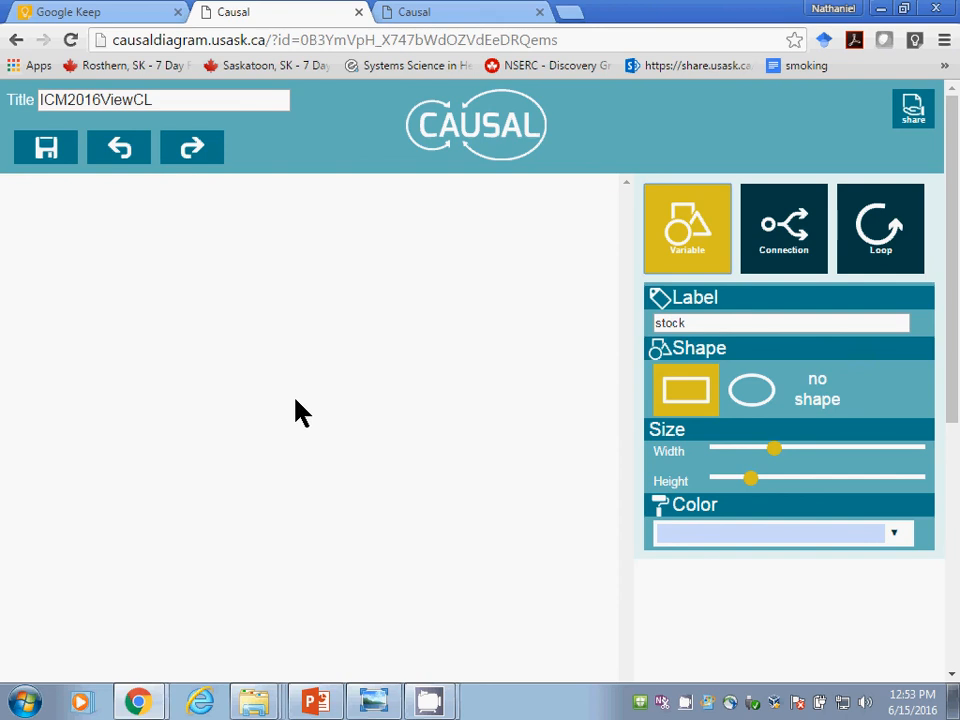
pyautogui.click(818, 384)
pyautogui.moveTo(724, 323); pyautogui.dragTo(658, 322)
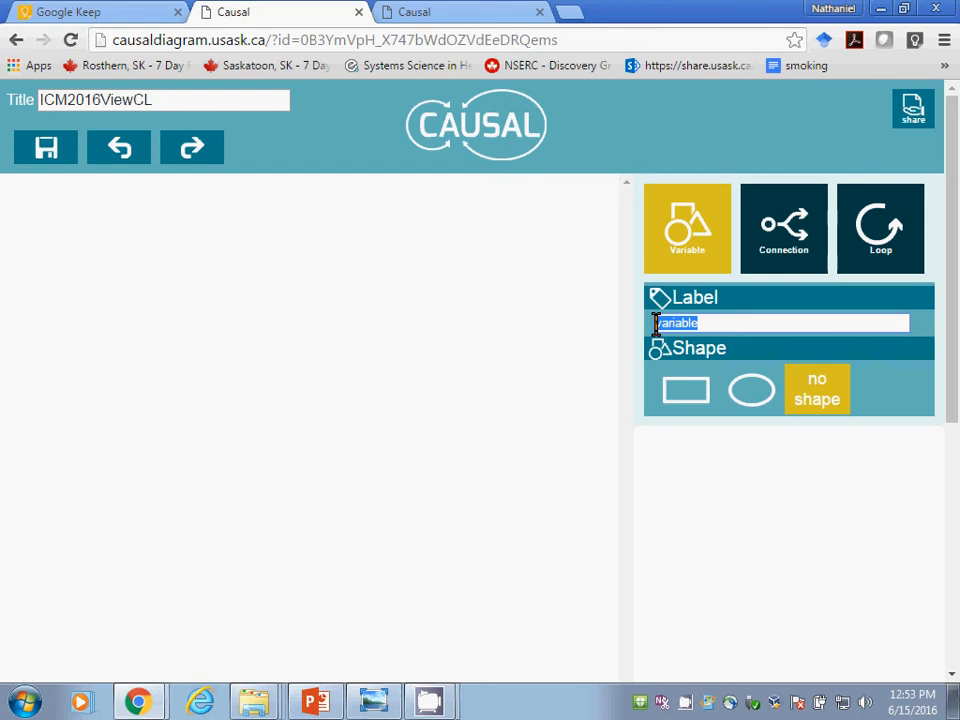
pyautogui.write('Nutrition')
pyautogui.click(220, 437)
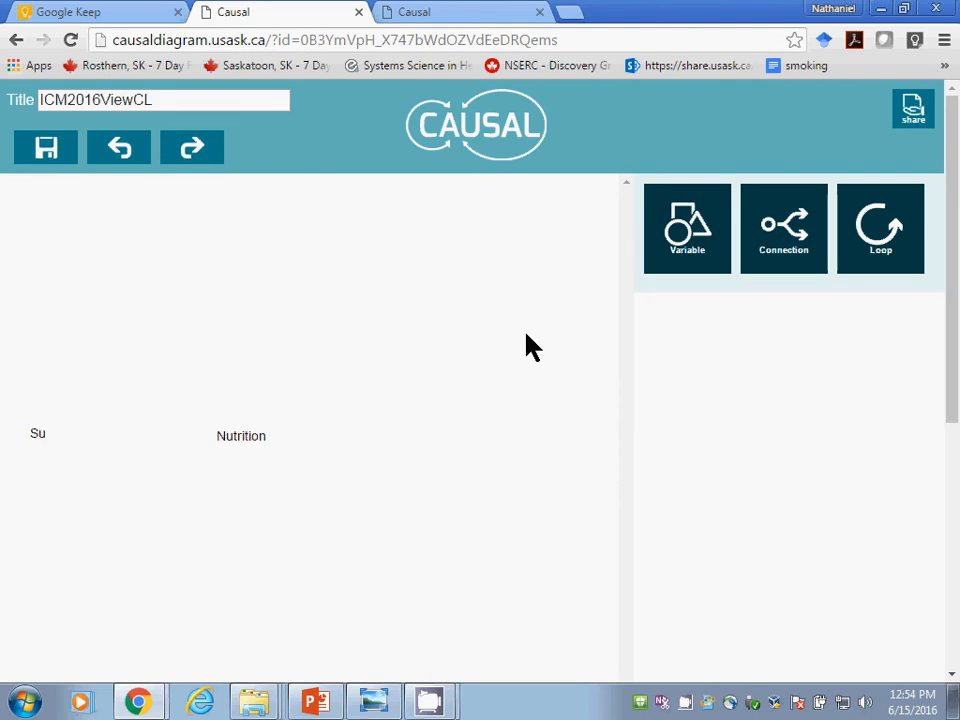
# Step: Add a variable without a shape, labelled "Health", to the right of Nutrition at about the same height
pyautogui.click(706, 268)
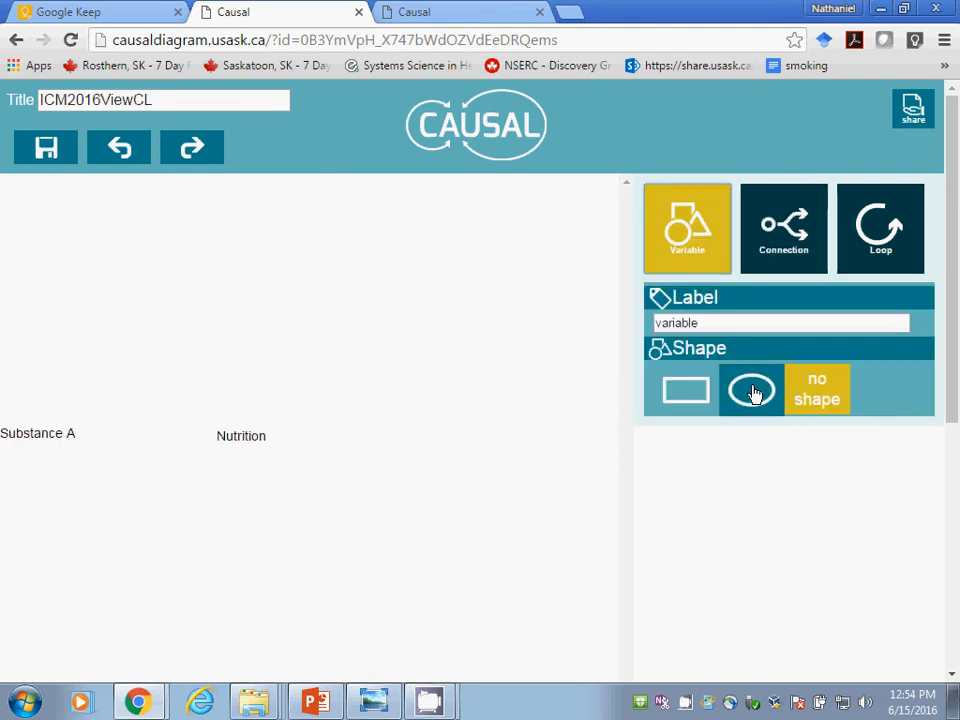
pyautogui.click(723, 322)
pyautogui.moveTo(723, 322); pyautogui.dragTo(643, 324)
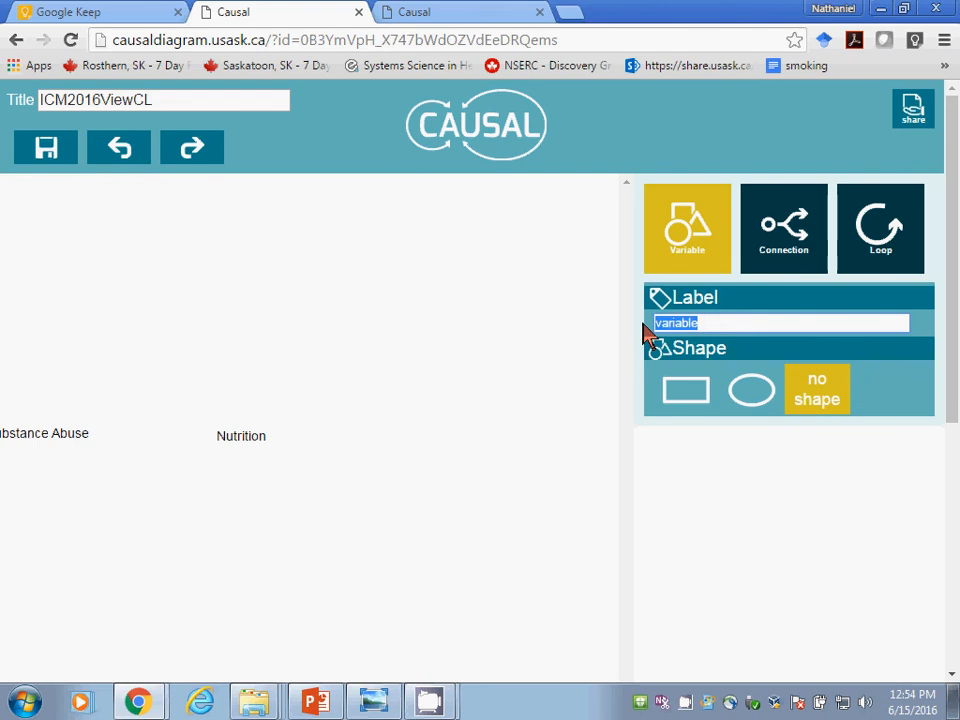
pyautogui.write('Health')
pyautogui.click(442, 441)
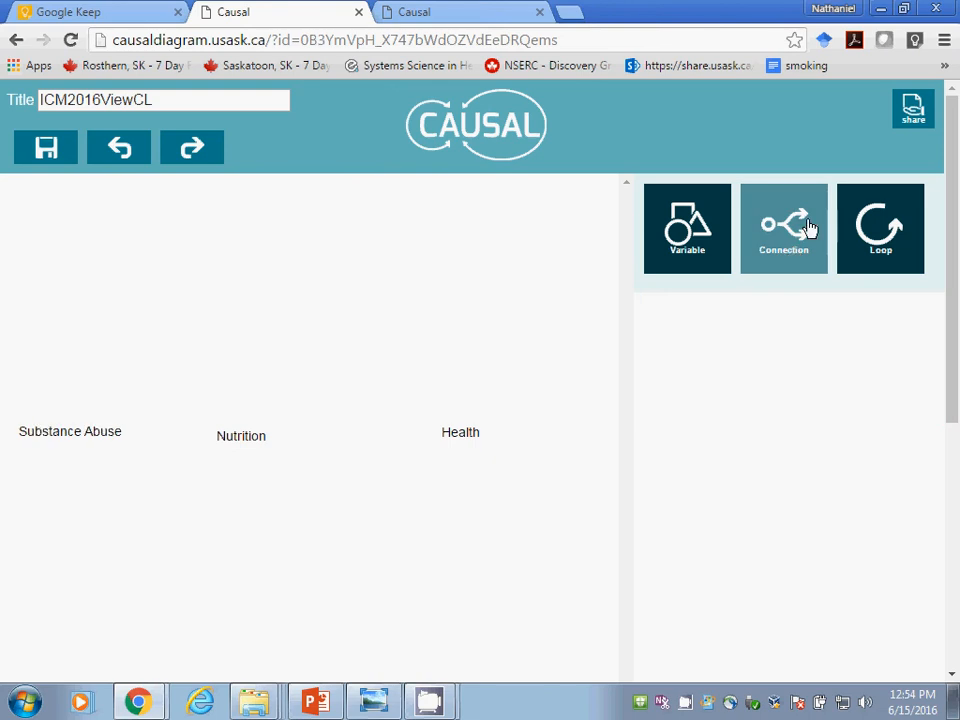
# Step: Add a variable labelled "Risk of Poverty" to the lower right of Health and move it fully inside the canvas
pyautogui.click(714, 236)
pyautogui.rightClick(709, 229)
pyautogui.click(677, 321)
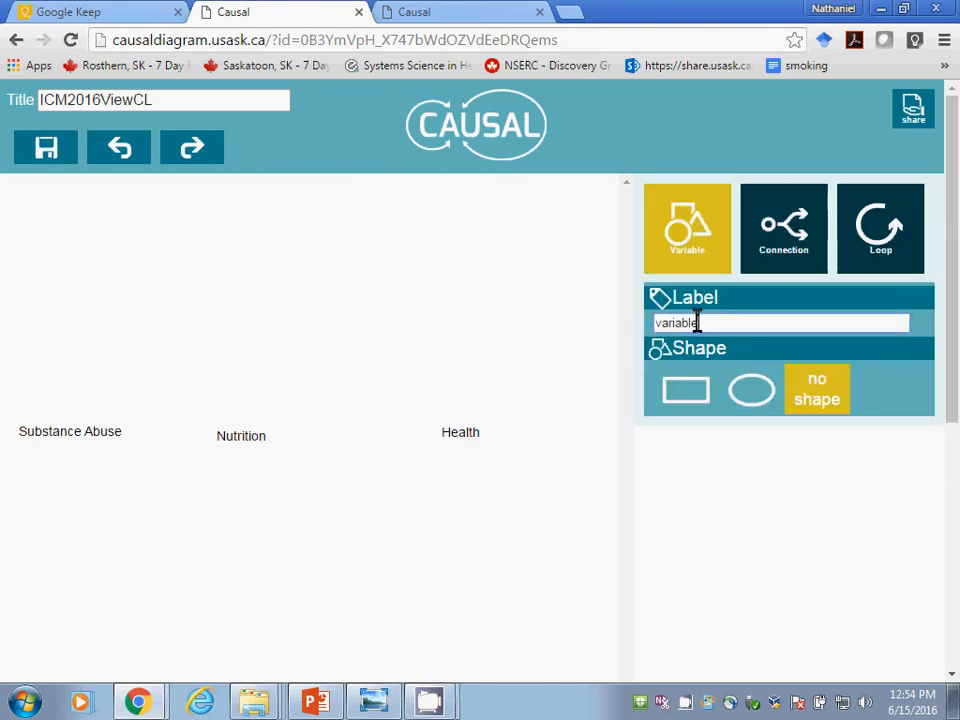
pyautogui.moveTo(699, 321); pyautogui.dragTo(656, 323)
pyautogui.write('Risk of Poverty')
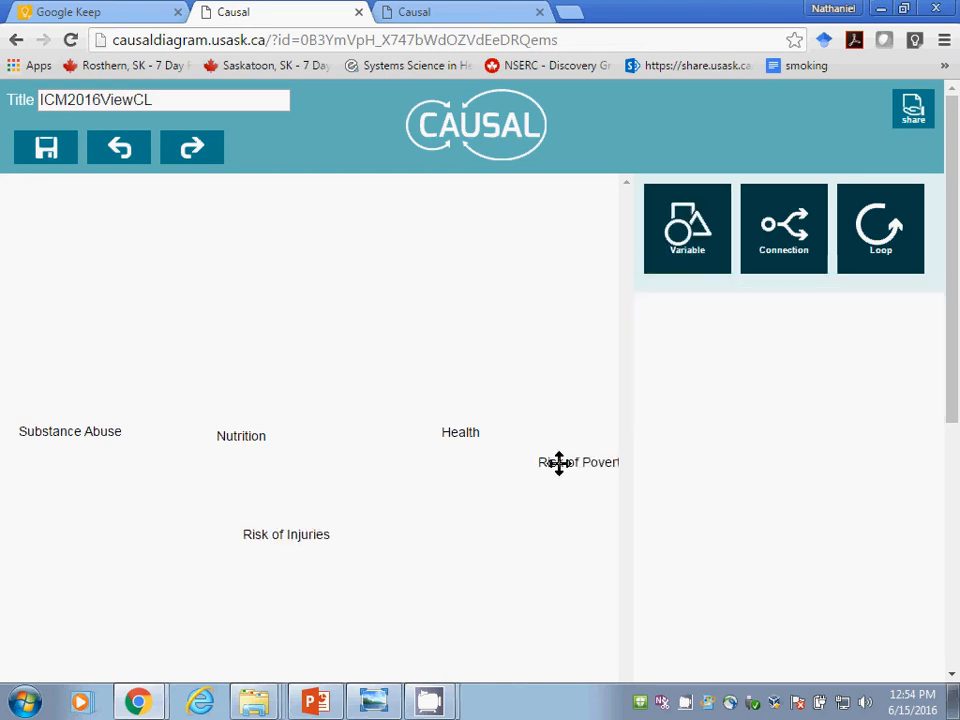
pyautogui.click(600, 463)
pyautogui.moveTo(600, 463); pyautogui.dragTo(559, 461)
pyautogui.click(489, 508)
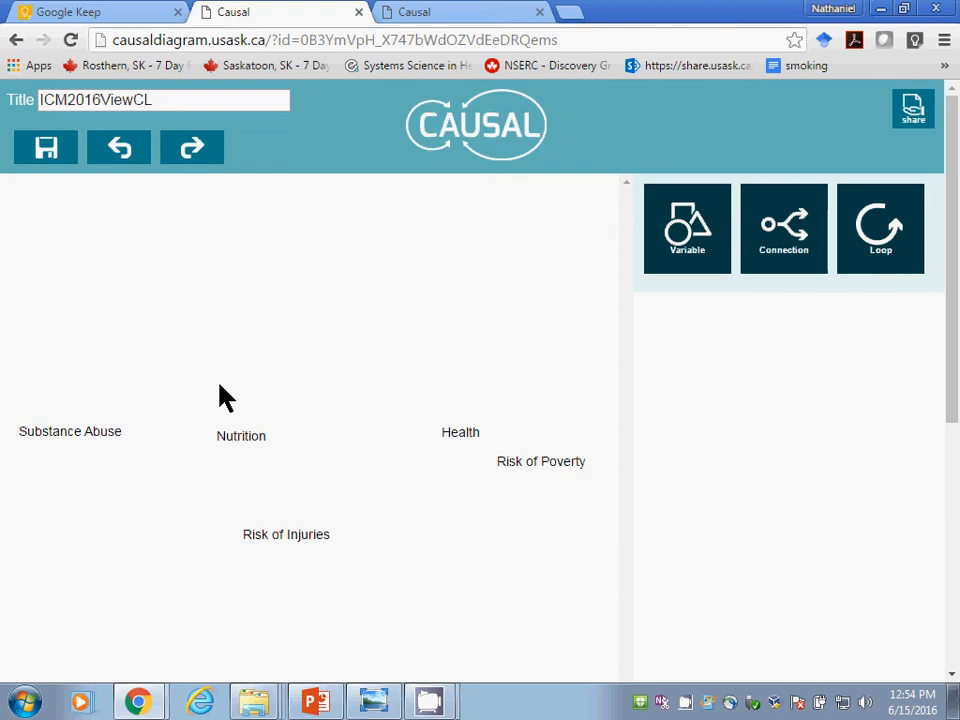
# Step: Move Health up and to the left, and shift Risk of Poverty and Nutrition slightly up and to the left
pyautogui.moveTo(452, 435); pyautogui.dragTo(369, 383)
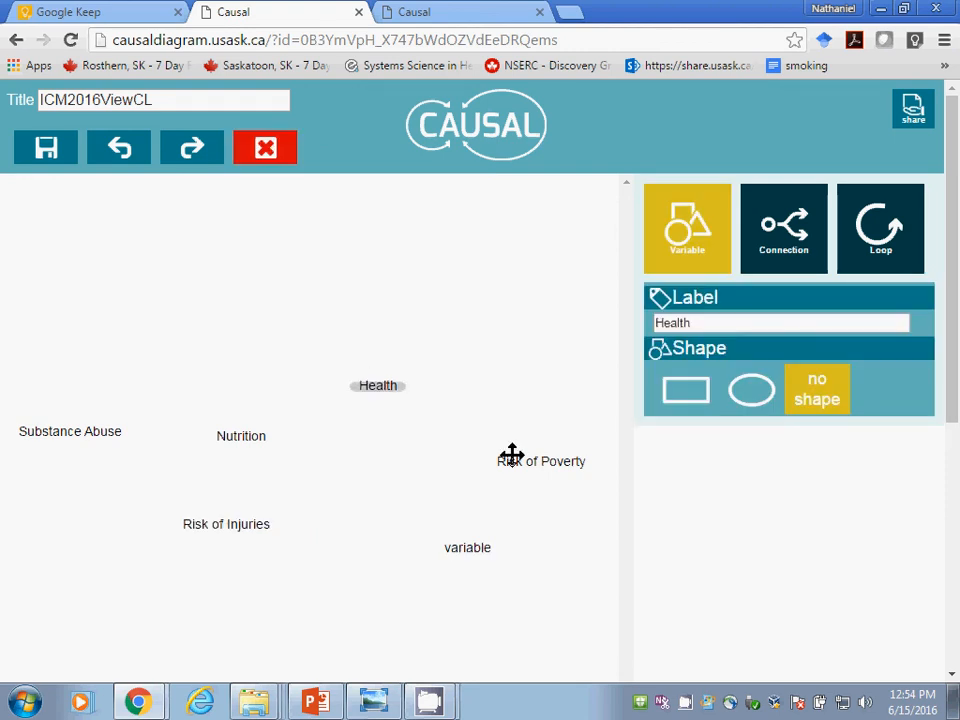
pyautogui.moveTo(510, 454); pyautogui.dragTo(491, 450)
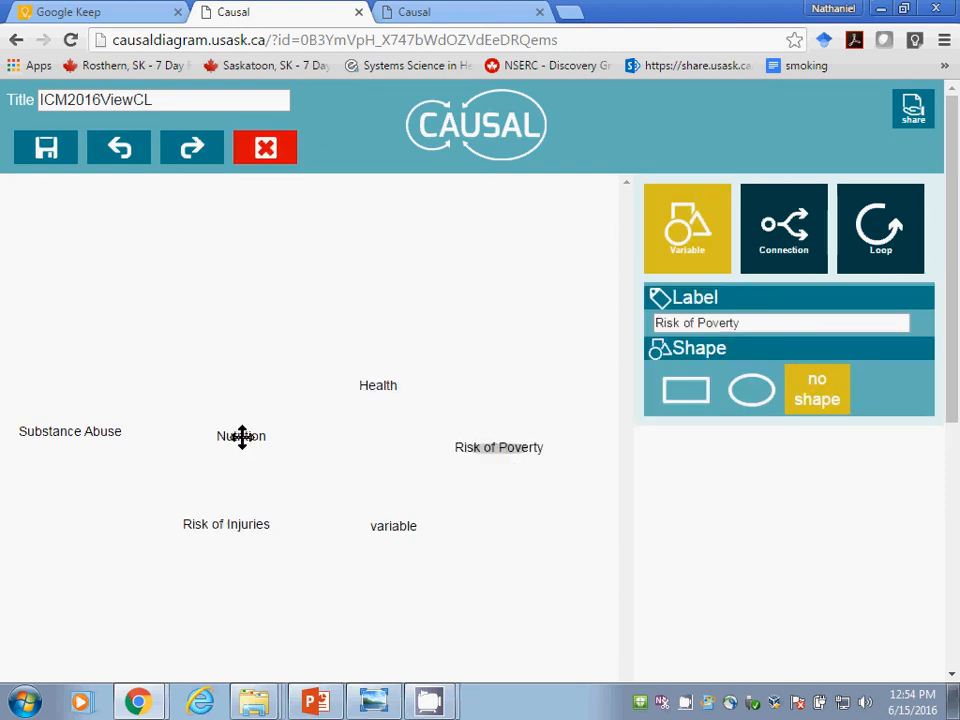
pyautogui.moveTo(242, 436); pyautogui.dragTo(231, 418)
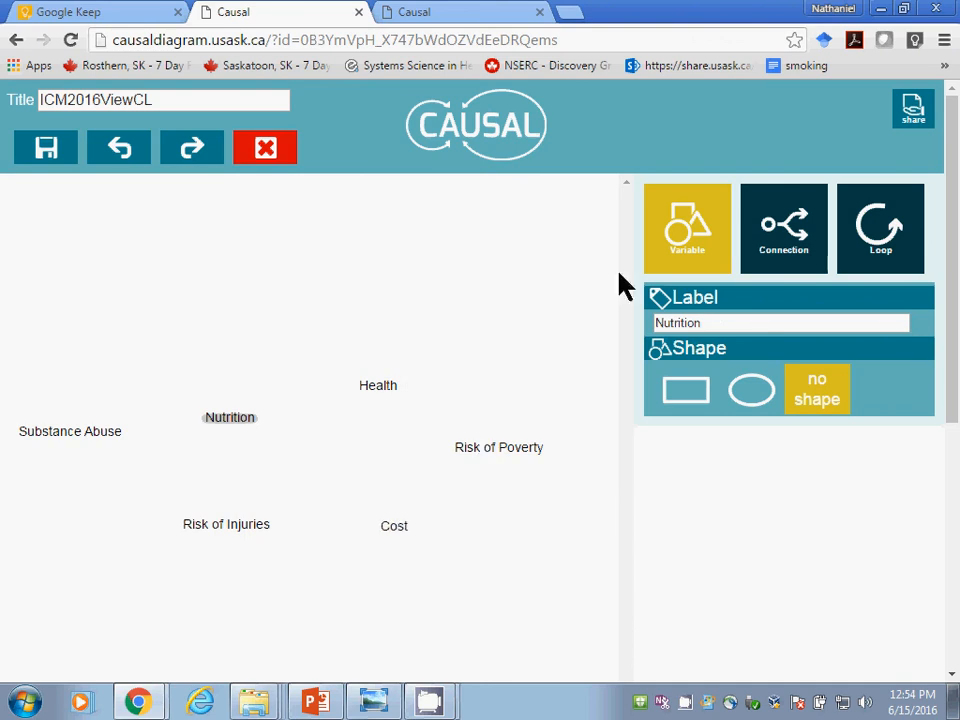
# Step: Relabel the Nutrition variable as "Dysphoria & Stress" and deselect it
pyautogui.moveTo(718, 326); pyautogui.dragTo(580, 335)
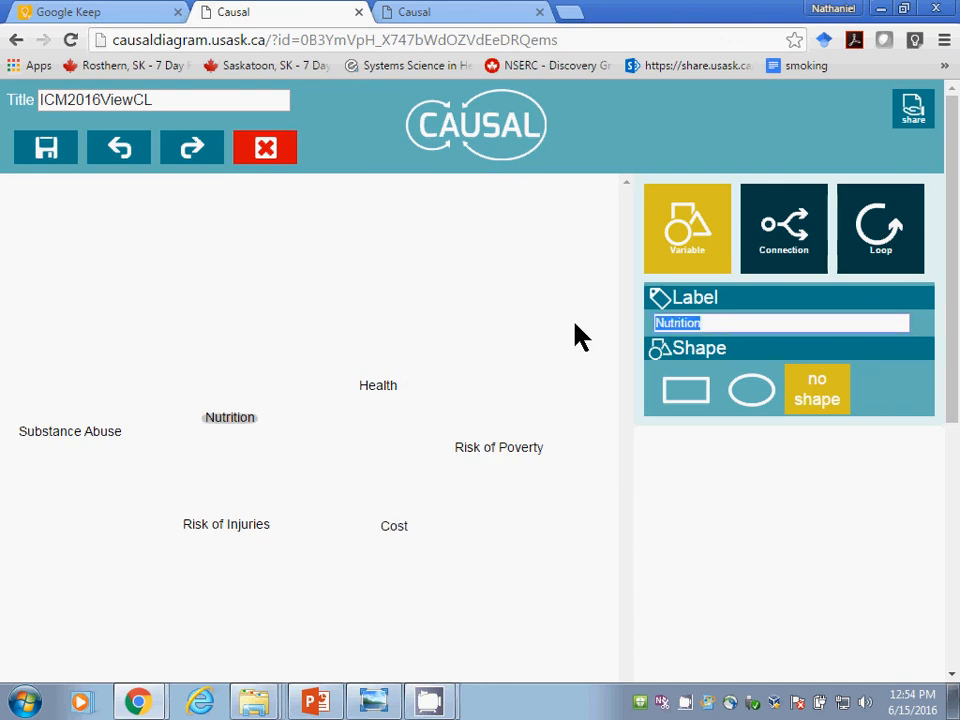
pyautogui.write('Dys')
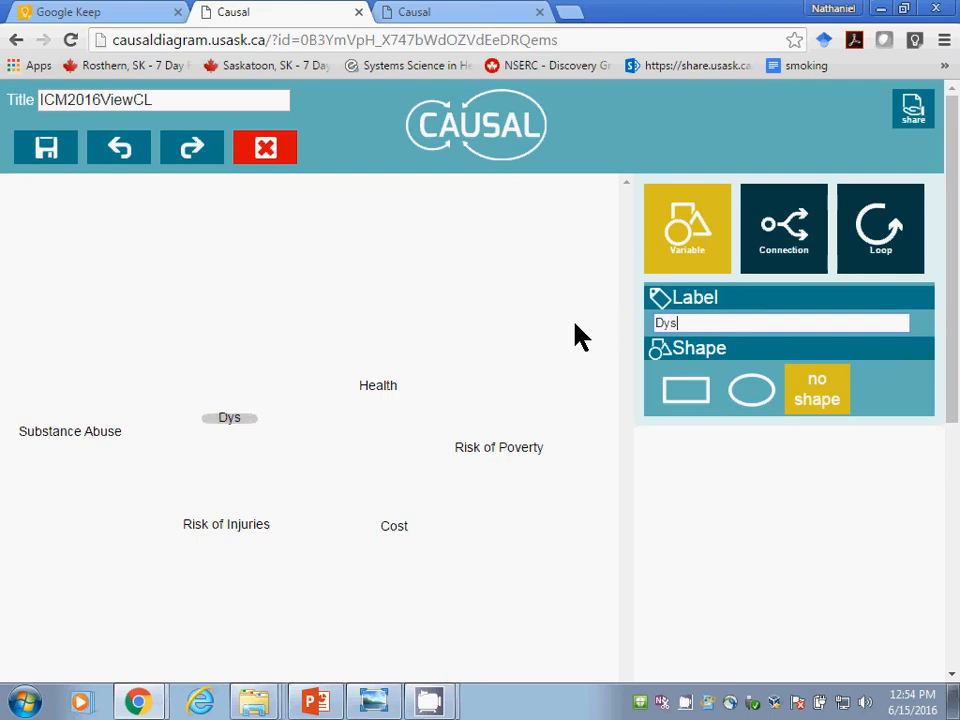
pyautogui.write('phoria')
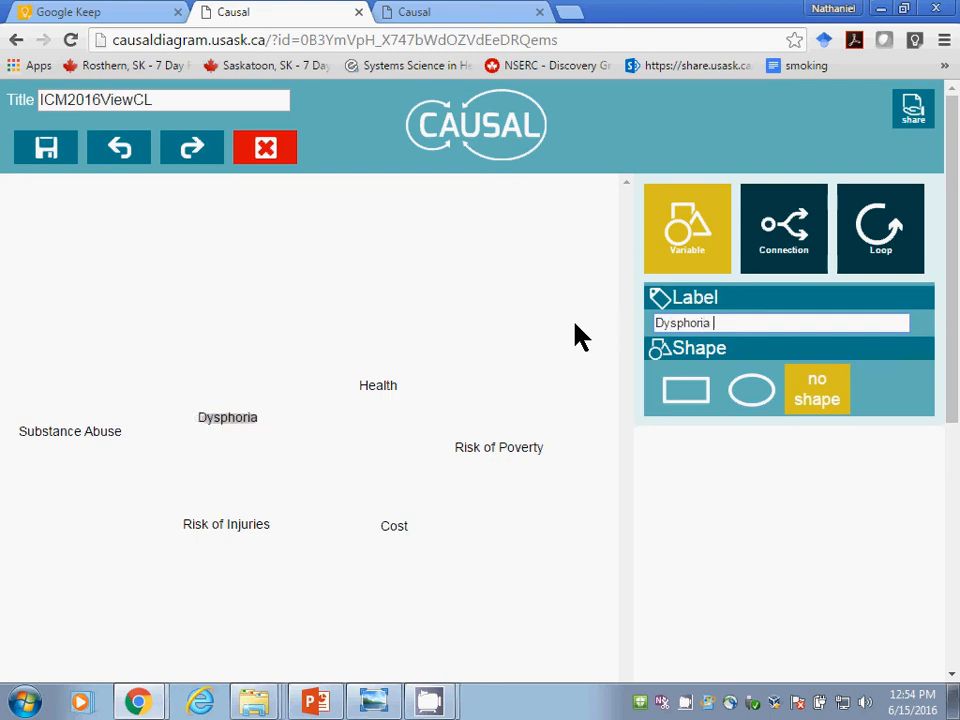
pyautogui.write(' & STres')
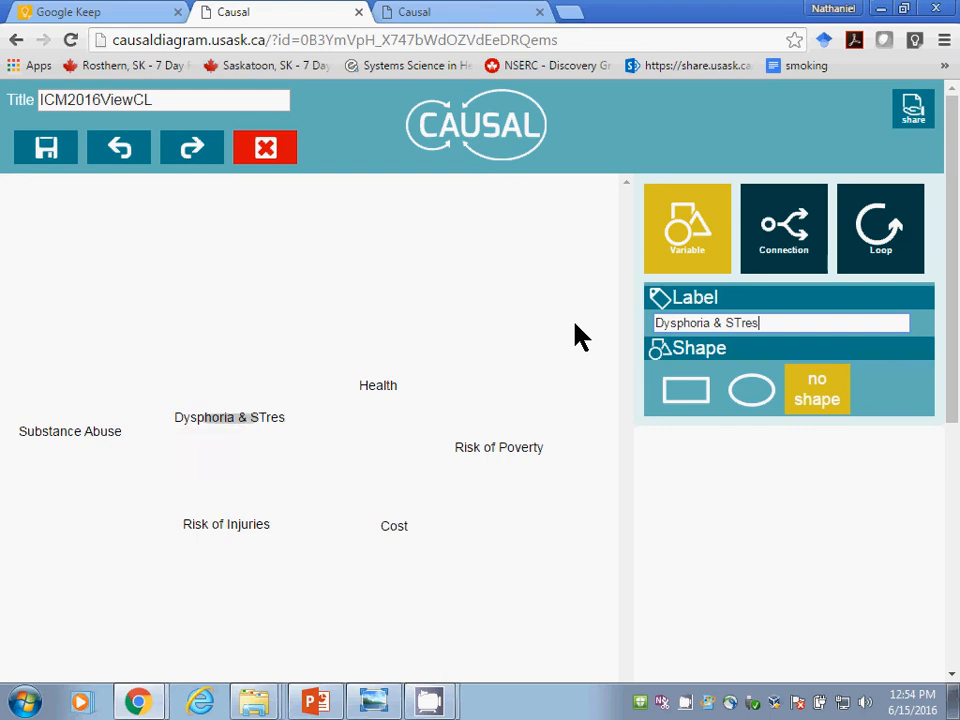
pyautogui.press('BackSpace')
pyautogui.press('BackSpace')
pyautogui.press('BackSpace')
pyautogui.press('BackSpace')
pyautogui.write('tress')
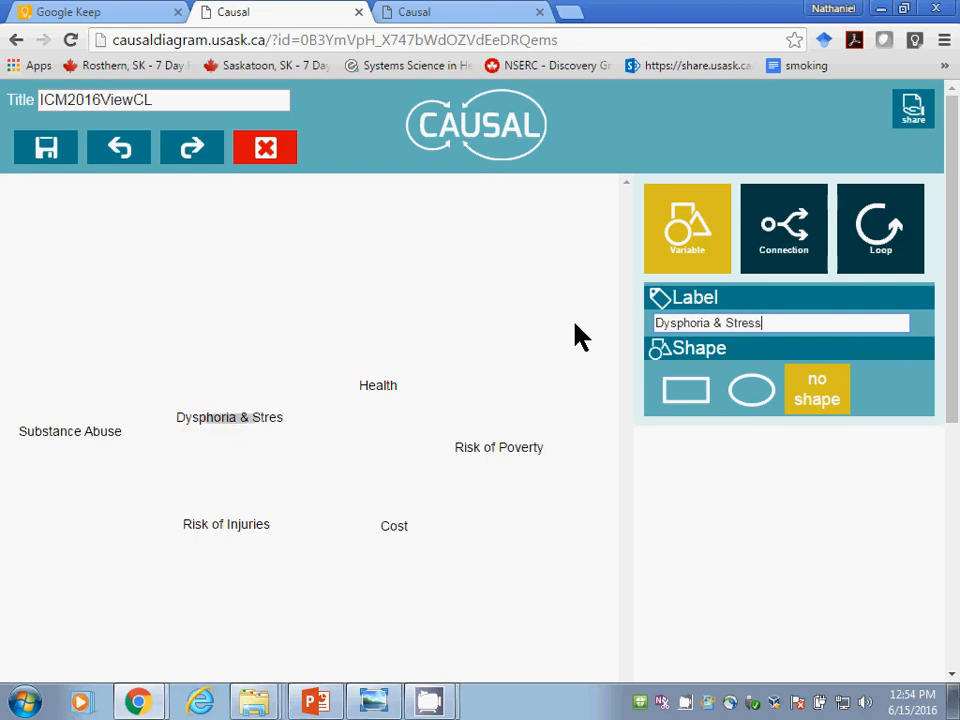
pyautogui.click(506, 549)
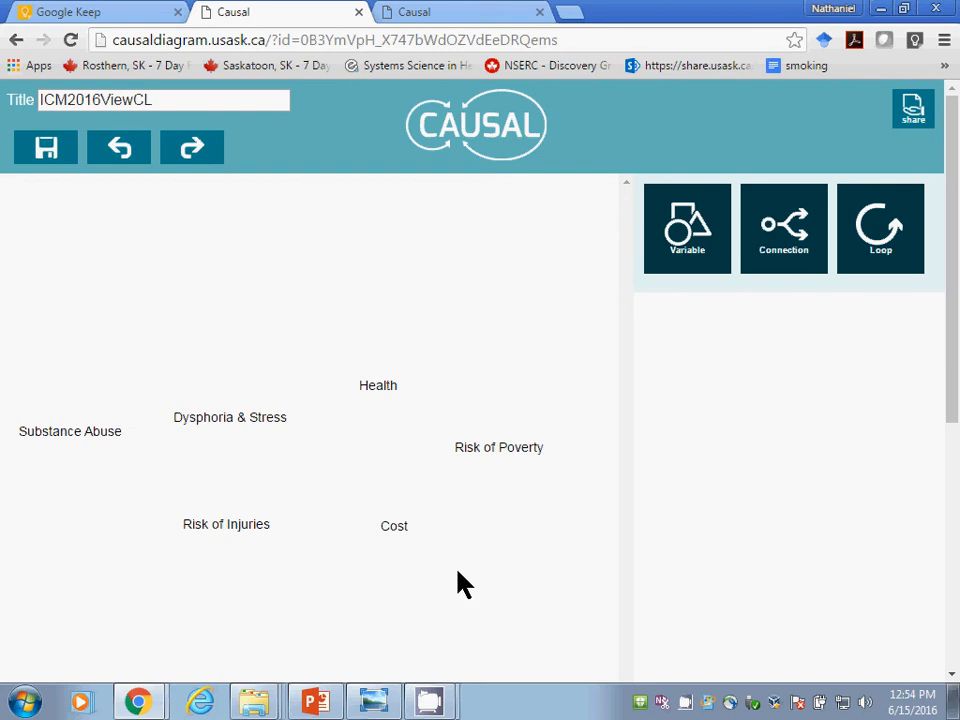
# Step: Add a second variable labelled "Dysphoria & Stress" and position it below Risk of Poverty, to the right of Cost
pyautogui.click(686, 262)
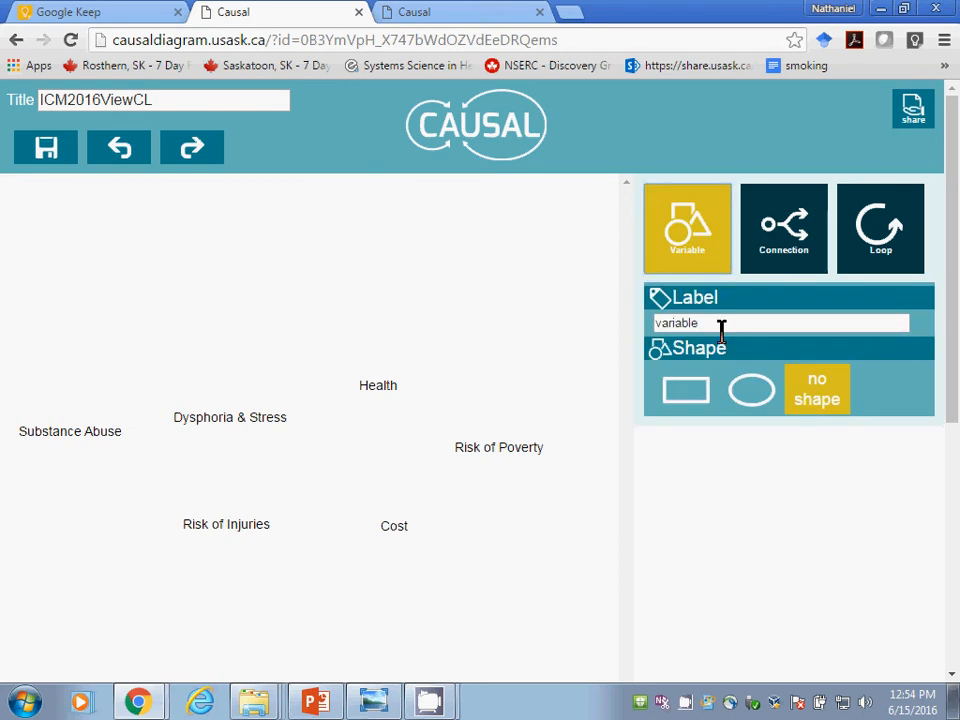
pyautogui.moveTo(720, 326); pyautogui.dragTo(491, 324)
pyautogui.write('Dy')
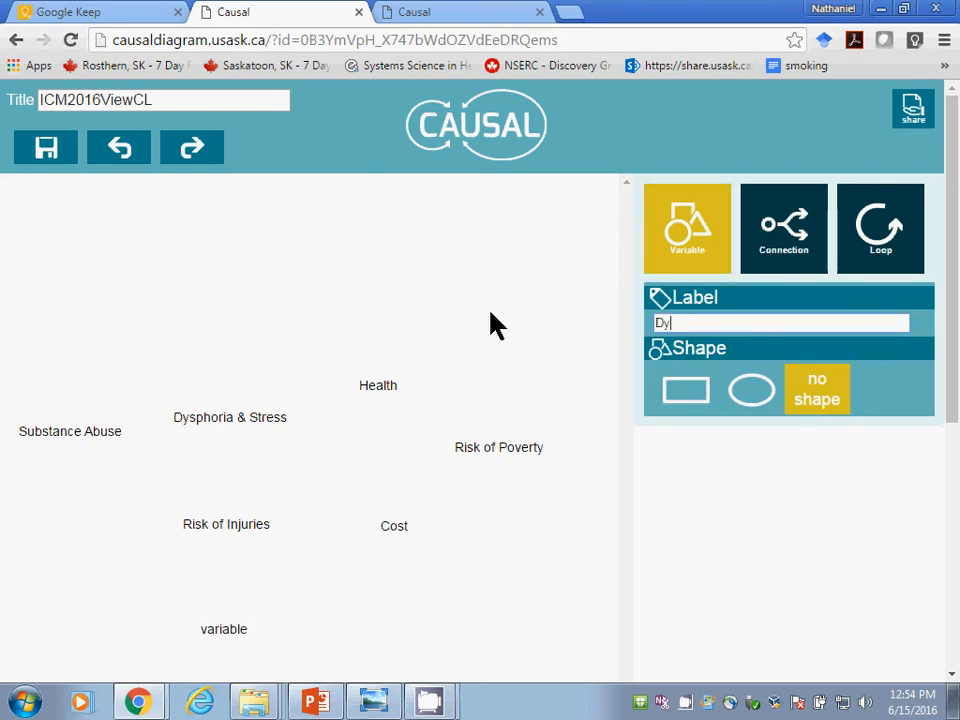
pyautogui.write('sphoria & Stress')
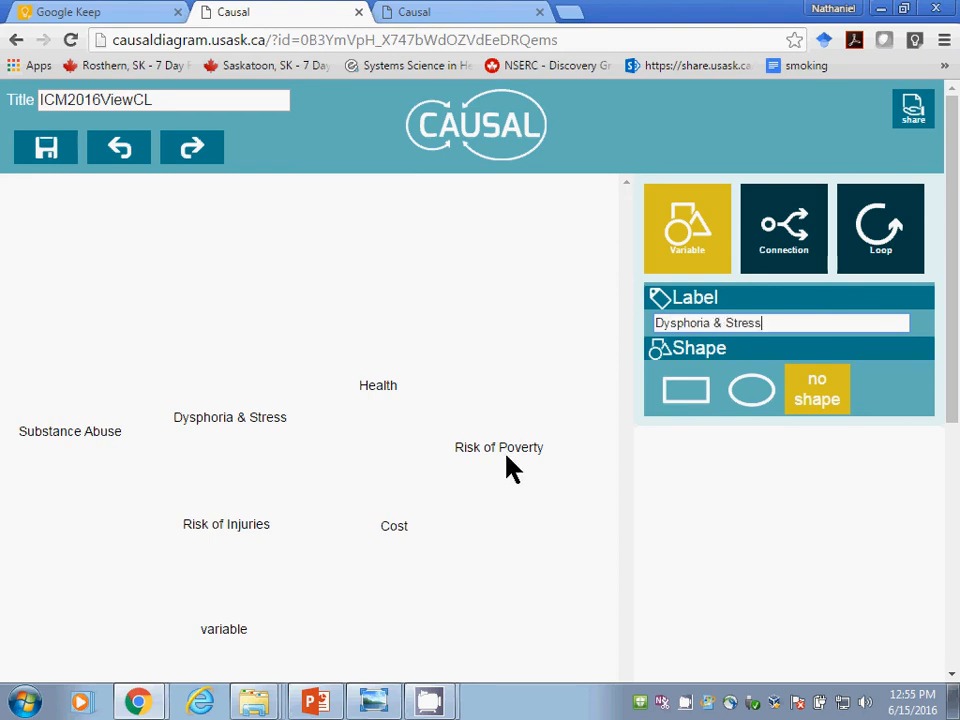
pyautogui.click(508, 520)
pyautogui.moveTo(506, 510); pyautogui.dragTo(496, 545)
pyautogui.write('Impuls')
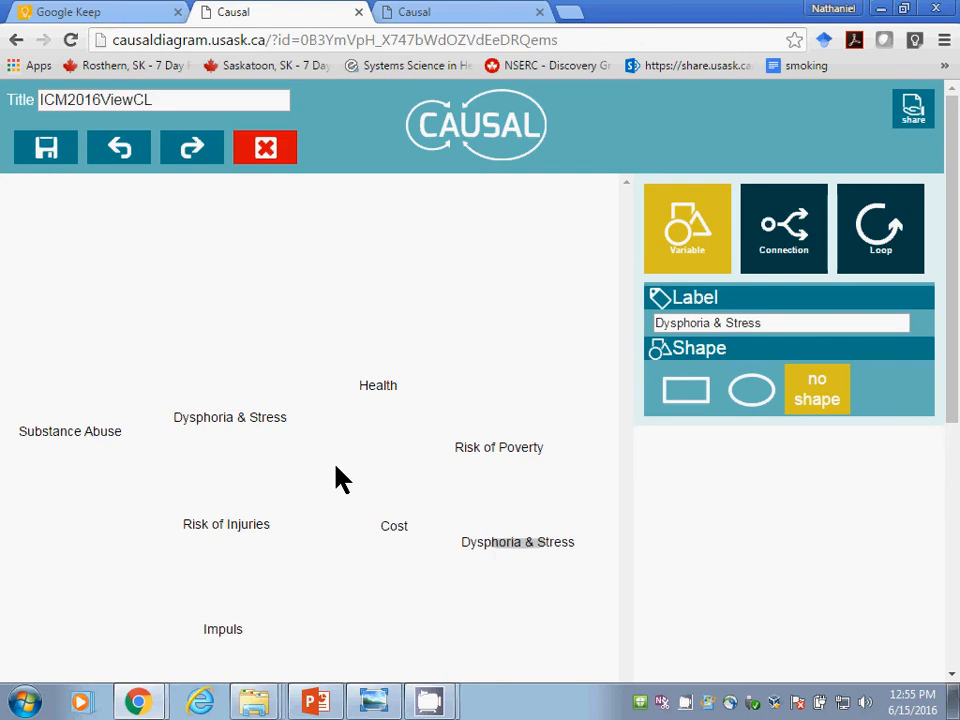
pyautogui.write('e Towar')
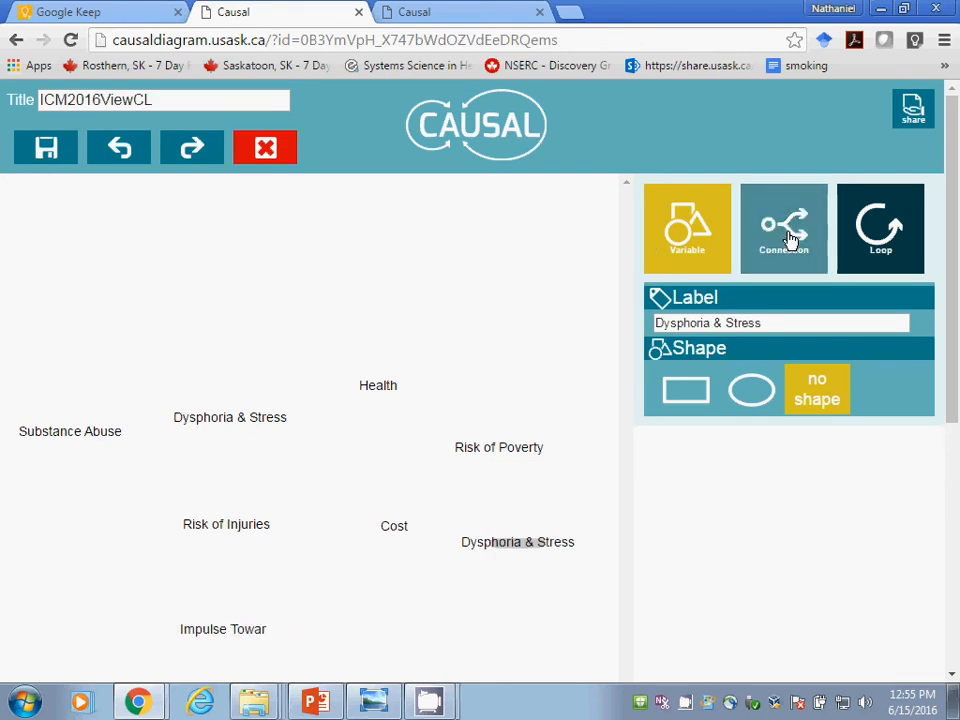
pyautogui.write('d Self')
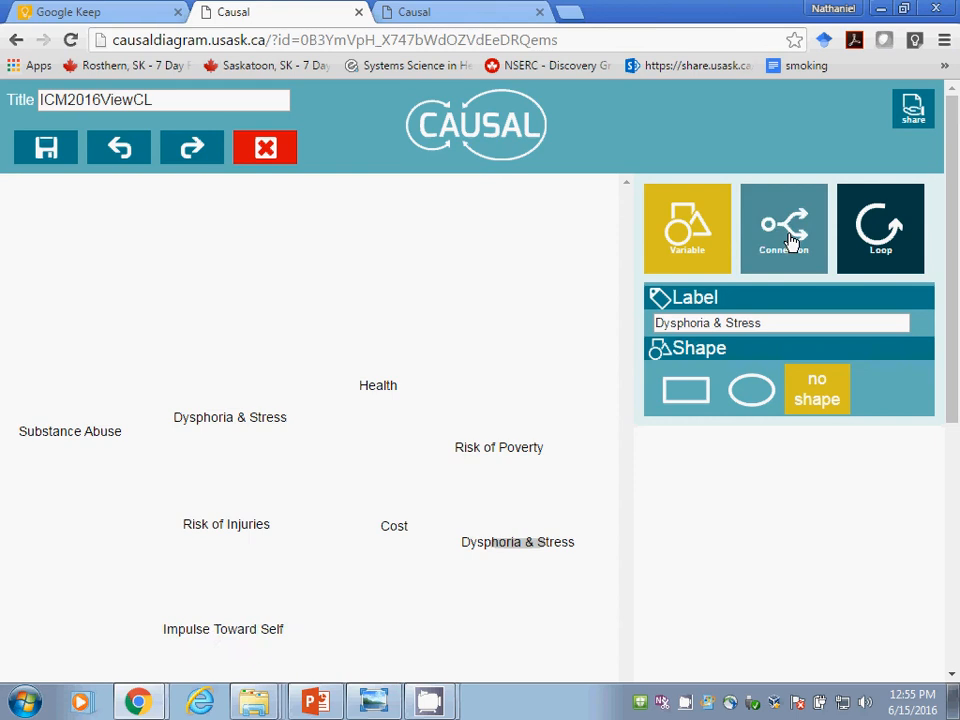
pyautogui.write('-Medication')
# Step: Complete the label of the variable below Risk of Injuries as "Impulse Toward Self-Medication" and deselect it
pyautogui.press('Return')
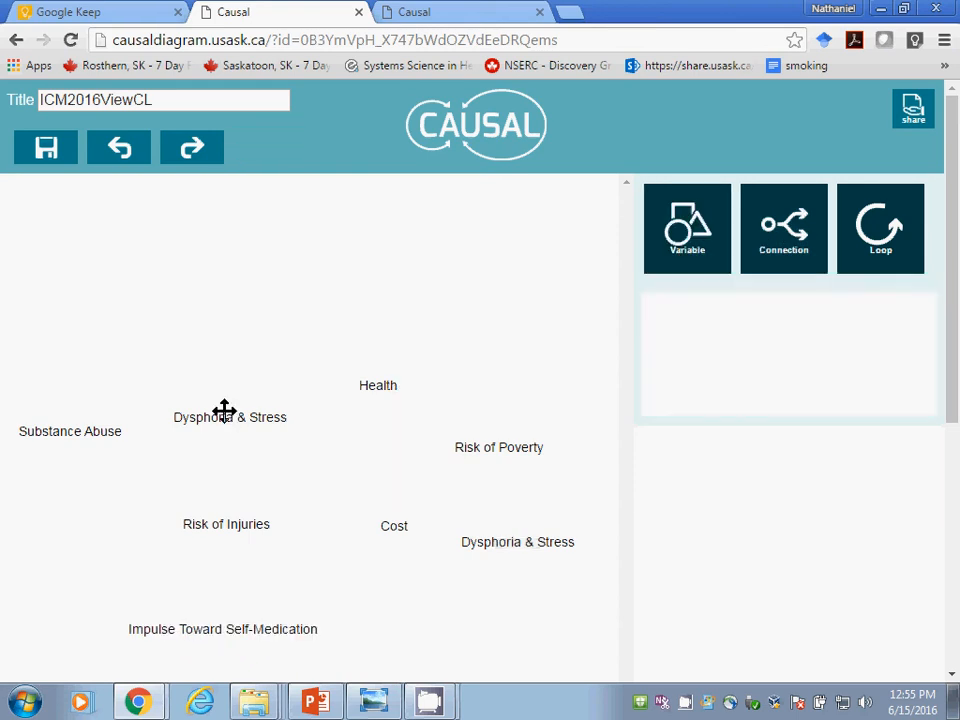
# Step: Delete the Dysphoria & Stress variable beside Substance Abuse and add a variable labelled "Nutrition" in its place
pyautogui.click(224, 410)
pyautogui.press('Delete')
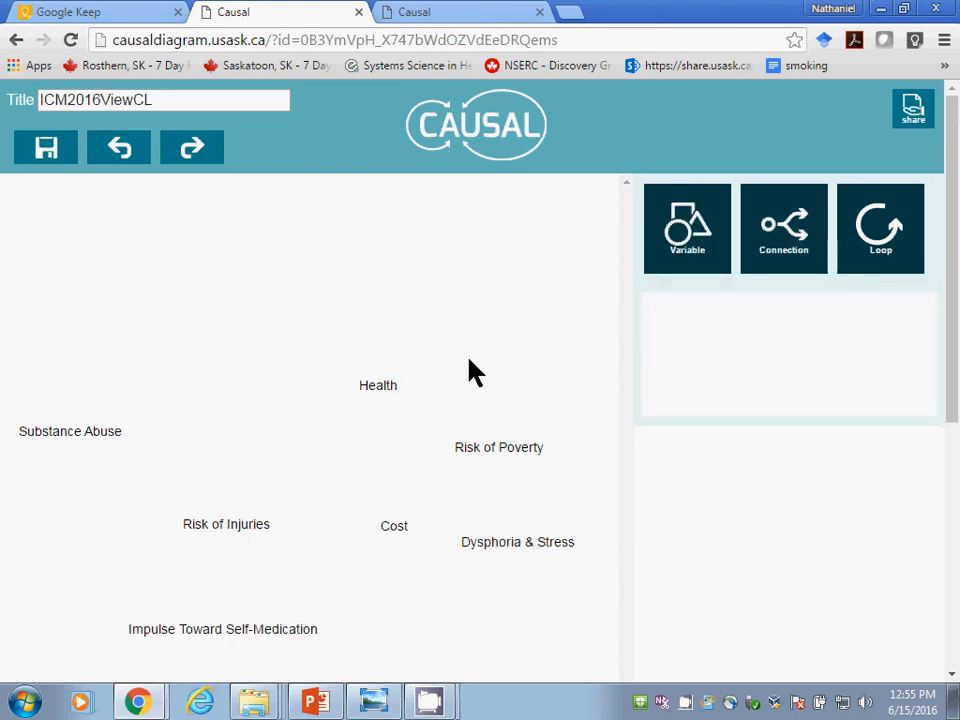
pyautogui.click(738, 229)
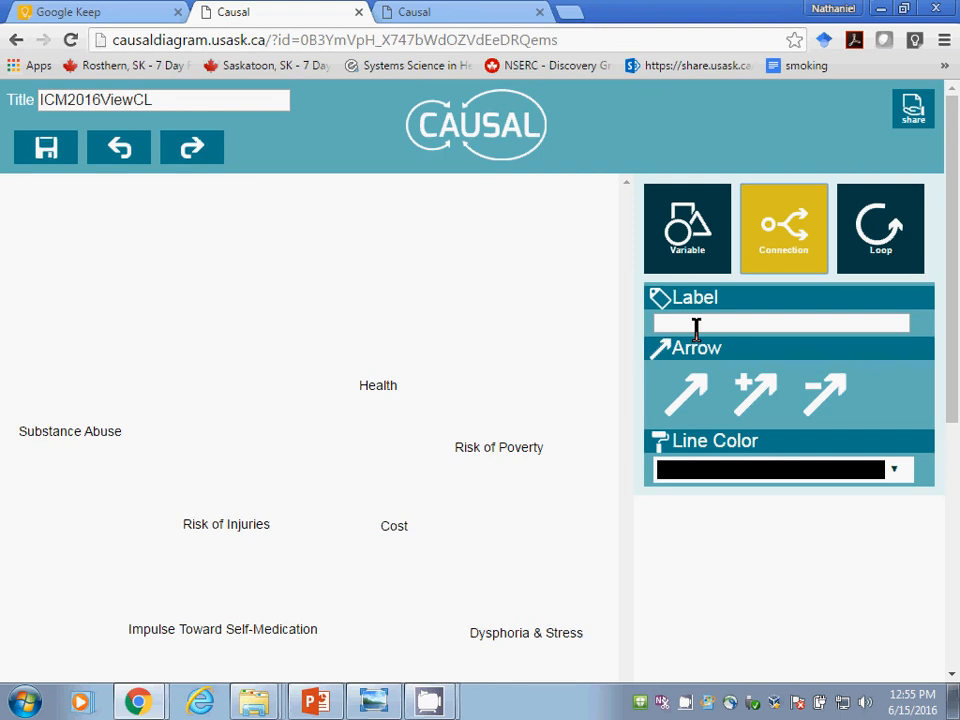
pyautogui.click(692, 264)
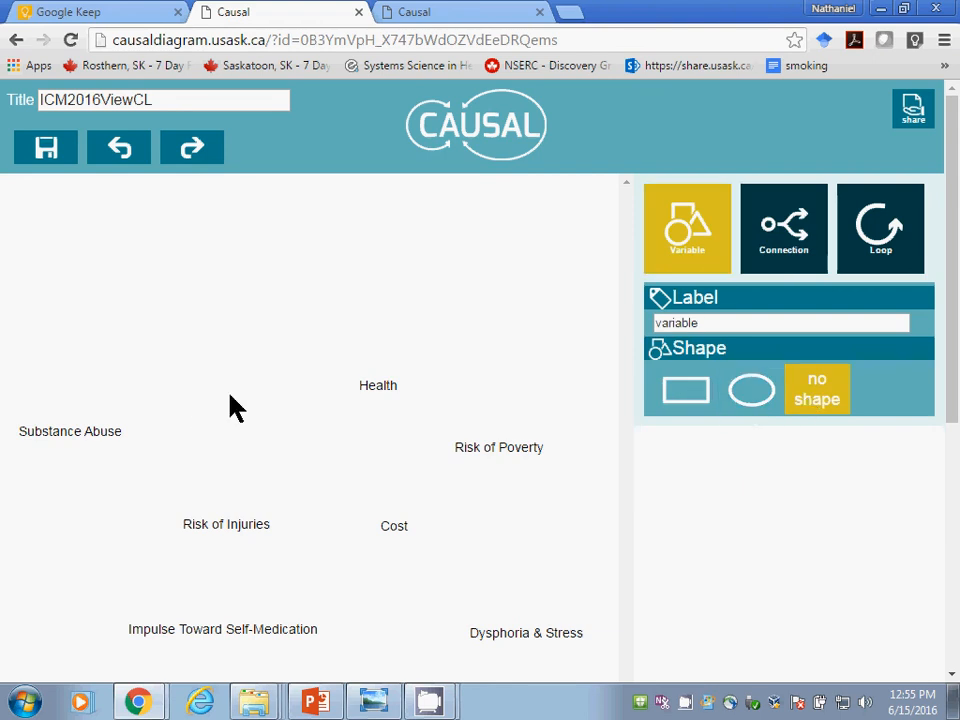
pyautogui.click(222, 438)
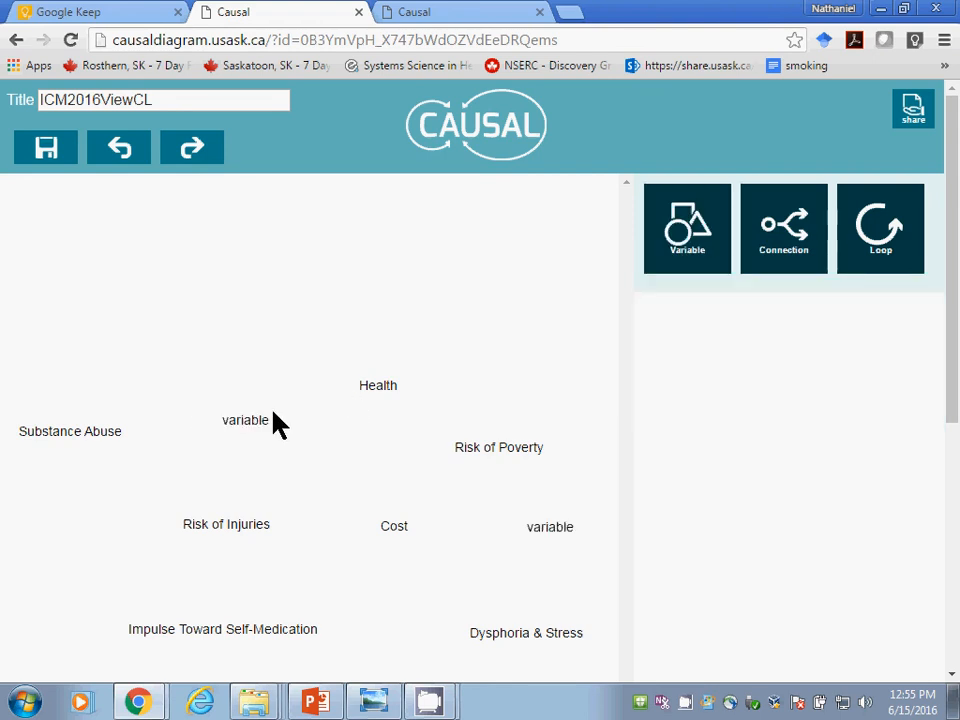
pyautogui.click(246, 419)
pyautogui.rightClick(246, 419)
pyautogui.click(718, 321)
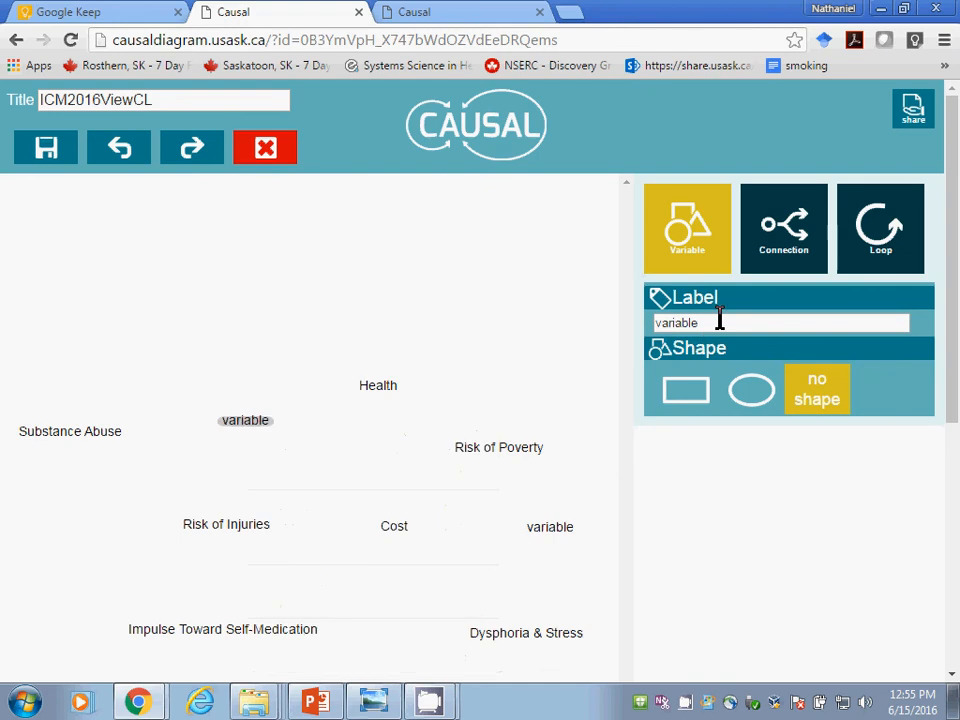
pyautogui.moveTo(718, 321); pyautogui.dragTo(574, 315)
pyautogui.write('Nutriti')
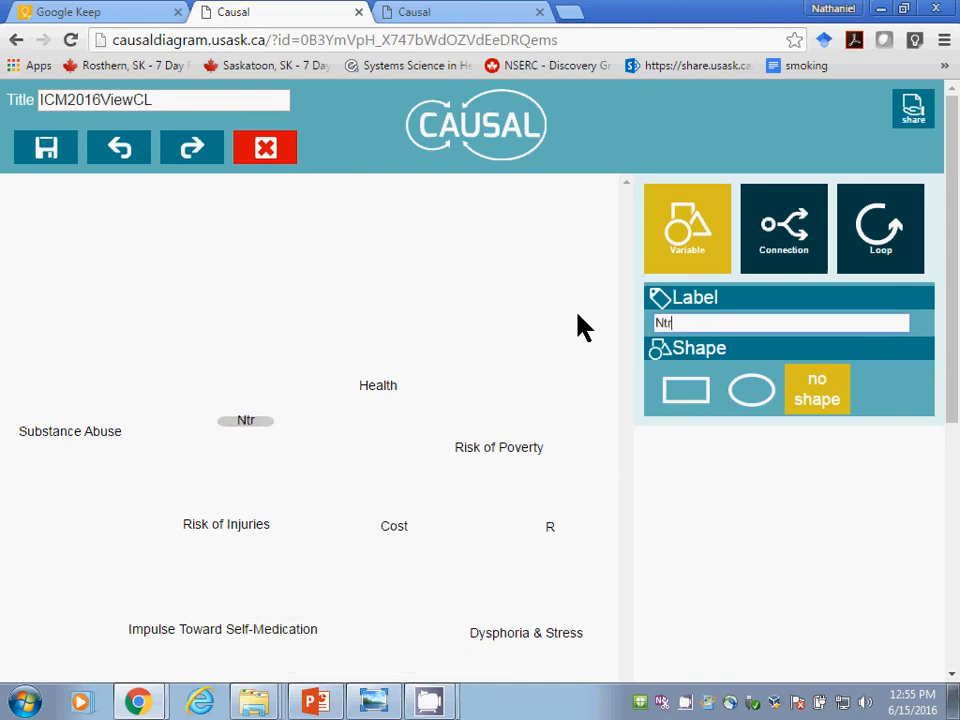
pyautogui.write('on')
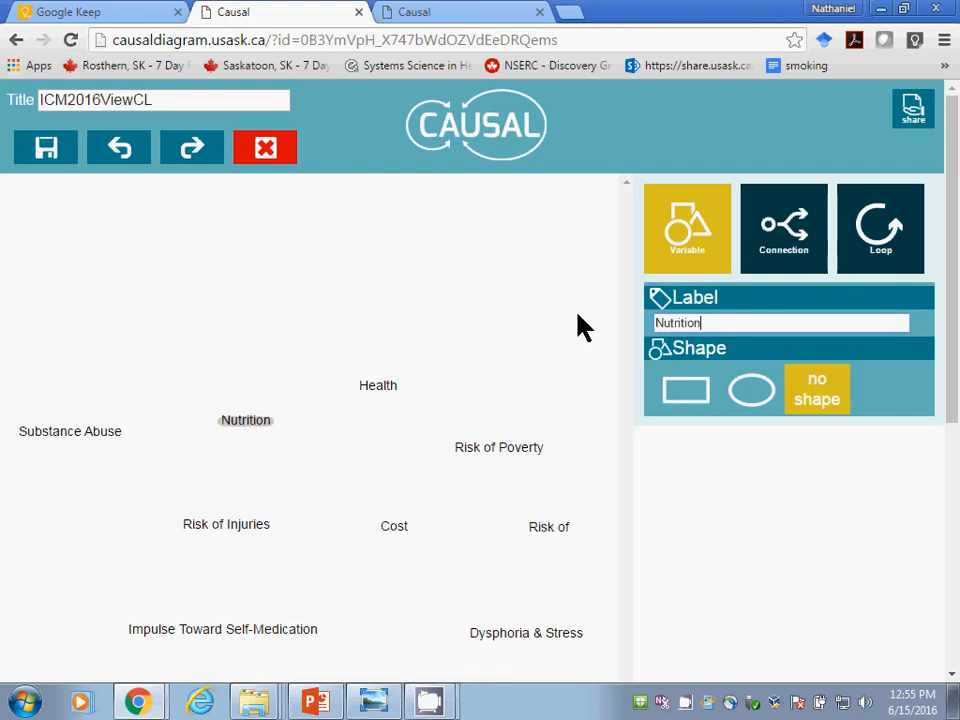
# Step: Draw positive connections from Substance Abuse to Nutrition and from Nutrition to Health
pyautogui.click(753, 265)
pyautogui.click(768, 402)
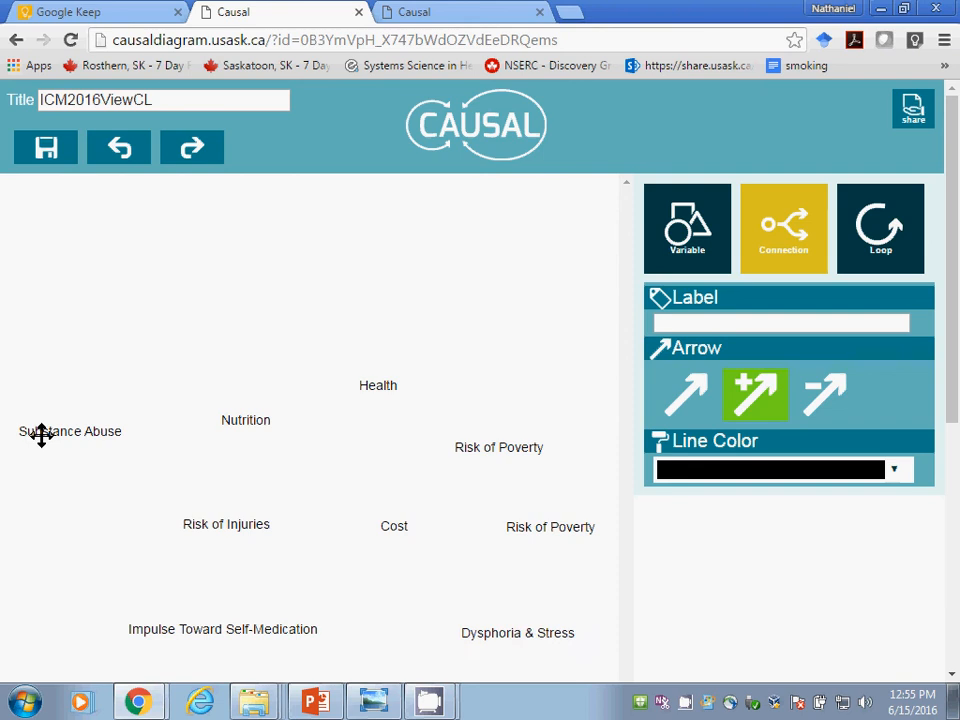
pyautogui.moveTo(41, 434); pyautogui.dragTo(231, 418)
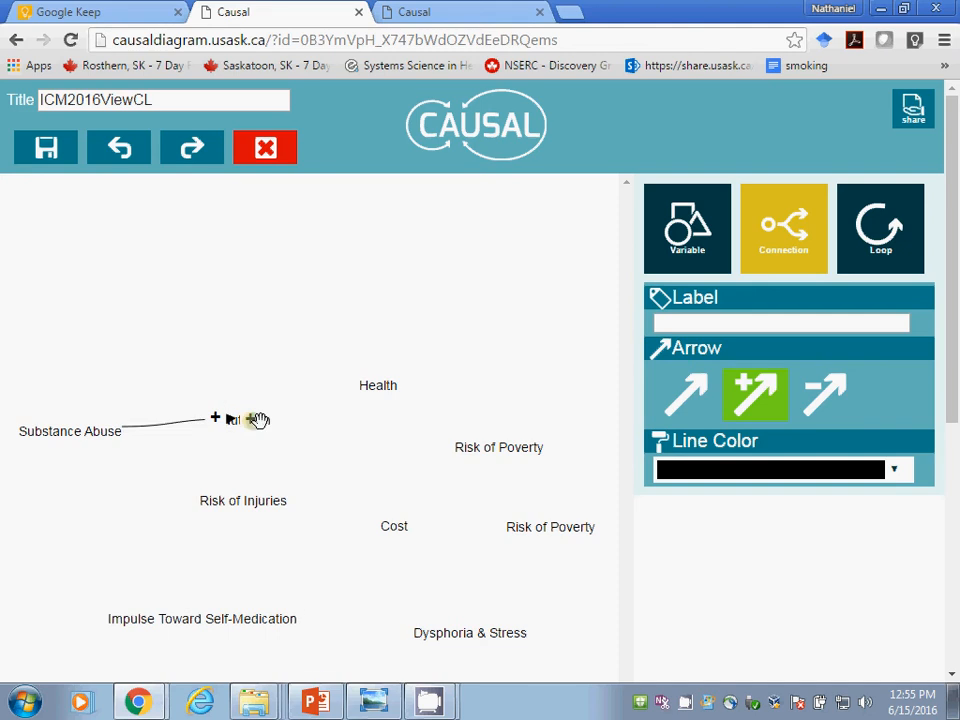
pyautogui.moveTo(258, 420)
pyautogui.mouseDown()
pyautogui.moveTo(450, 416)
pyautogui.moveTo(407, 403)
pyautogui.moveTo(390, 381)
pyautogui.moveTo(375, 386)
pyautogui.mouseUp()
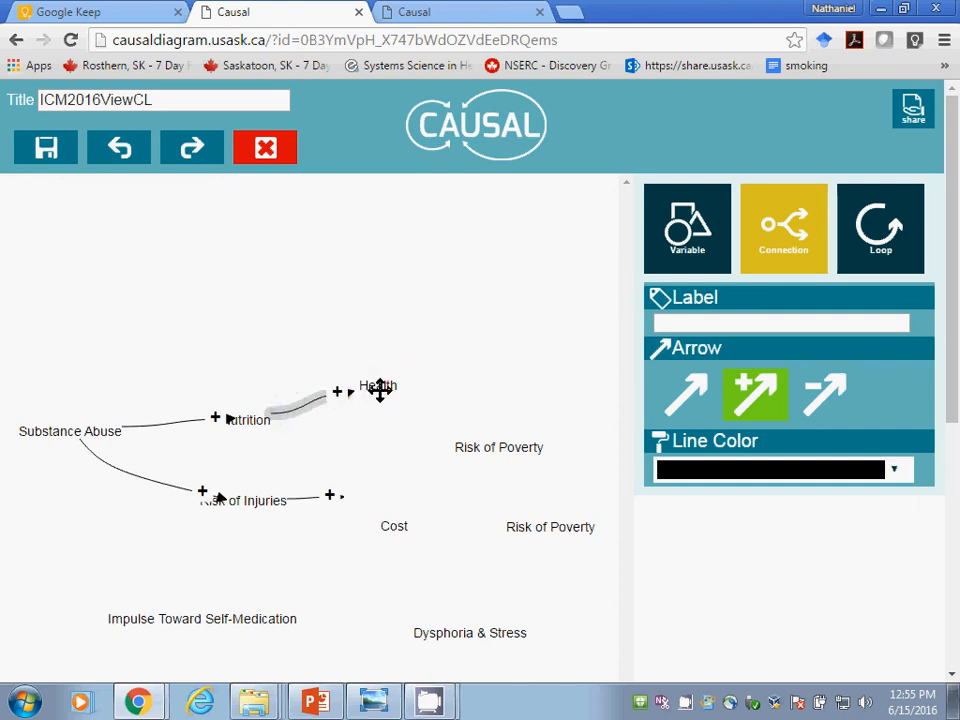
# Step: Draw positive connections from Health to the upper Risk of Poverty and to Dysphoria & Stress, and from the lower Risk of Poverty to Dysphoria & Stress
pyautogui.moveTo(385, 386); pyautogui.dragTo(490, 441)
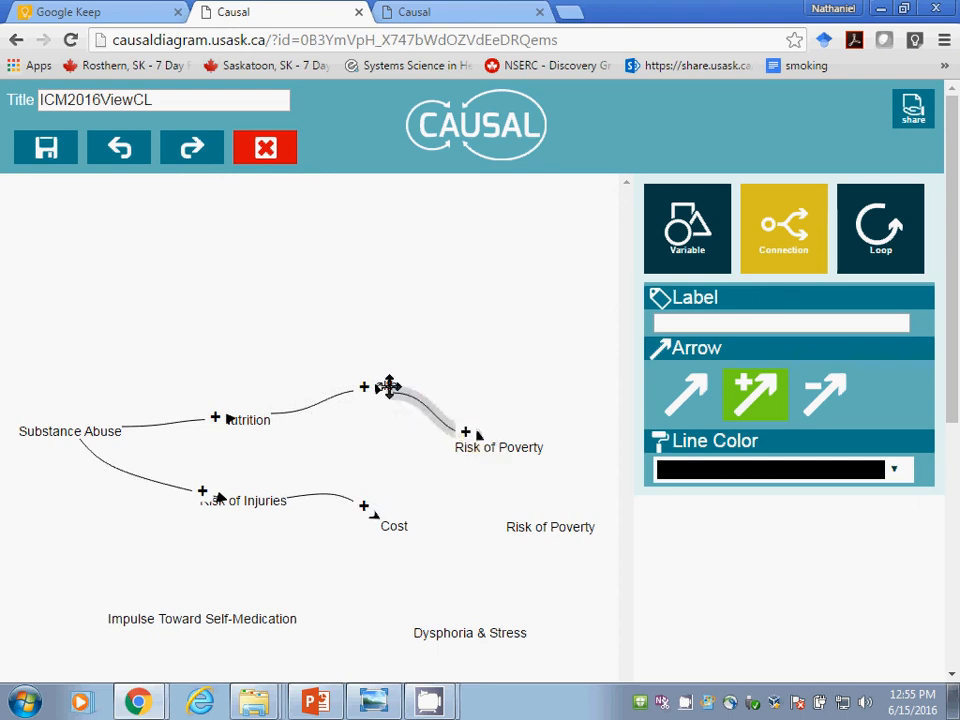
pyautogui.moveTo(386, 386)
pyautogui.mouseDown()
pyautogui.moveTo(564, 394)
pyautogui.moveTo(558, 516)
pyautogui.moveTo(491, 431)
pyautogui.moveTo(508, 448)
pyautogui.moveTo(513, 478)
pyautogui.moveTo(472, 546)
pyautogui.moveTo(476, 627)
pyautogui.mouseUp()
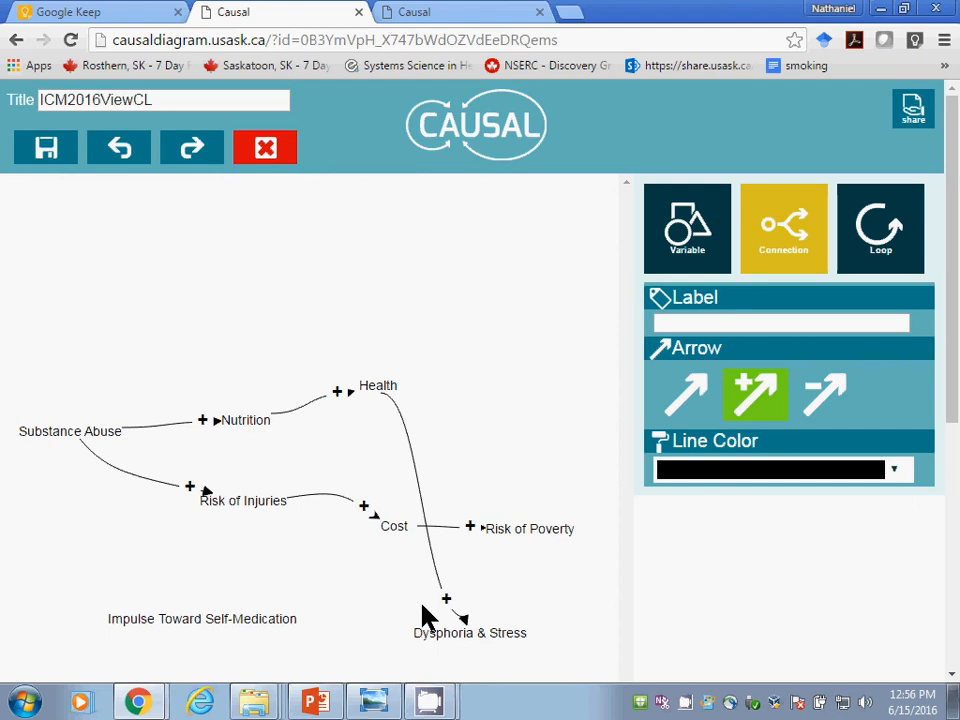
pyautogui.moveTo(530, 529); pyautogui.dragTo(728, 311)
# Step: Move Impulse Toward Self-Medication slightly down and to the right, level with Dysphoria & Stress
pyautogui.click(698, 218)
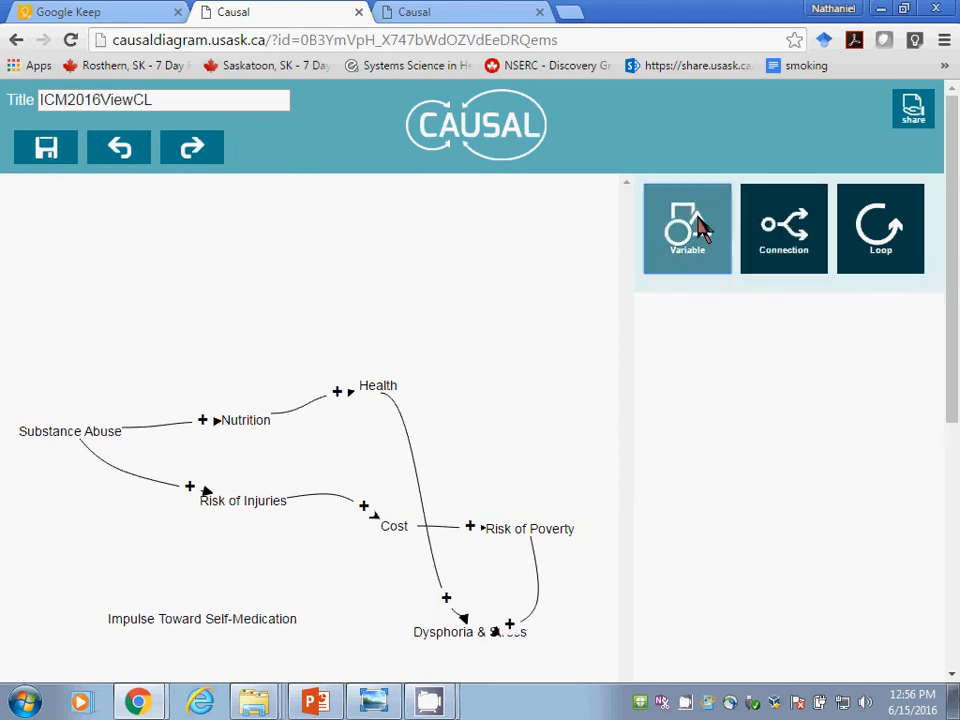
pyautogui.click(759, 244)
pyautogui.click(726, 419)
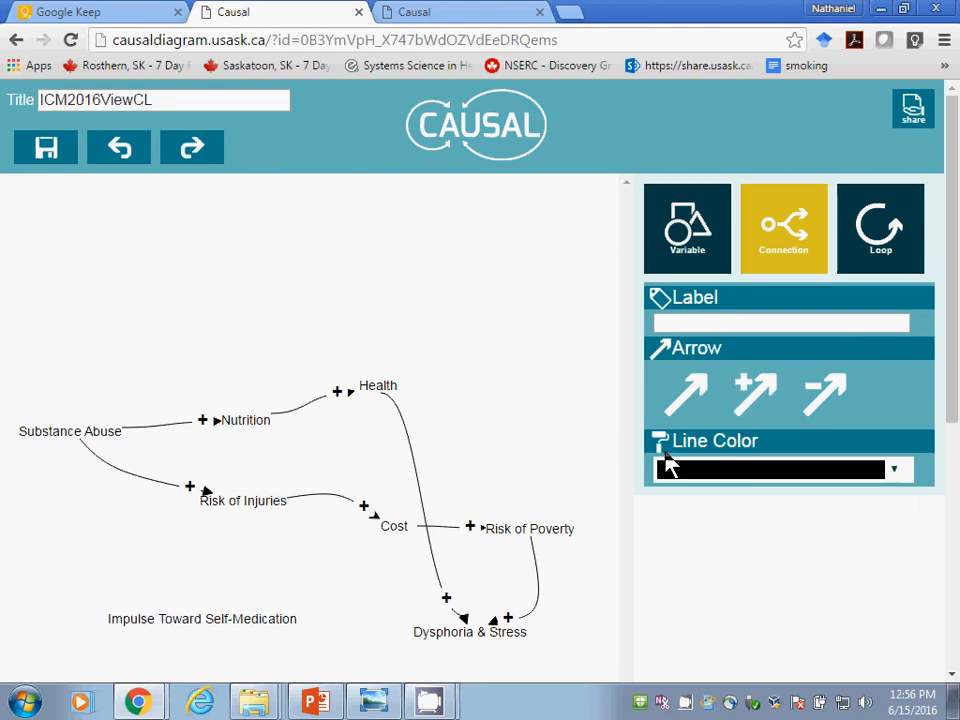
pyautogui.click(449, 637)
pyautogui.moveTo(188, 618); pyautogui.dragTo(208, 628)
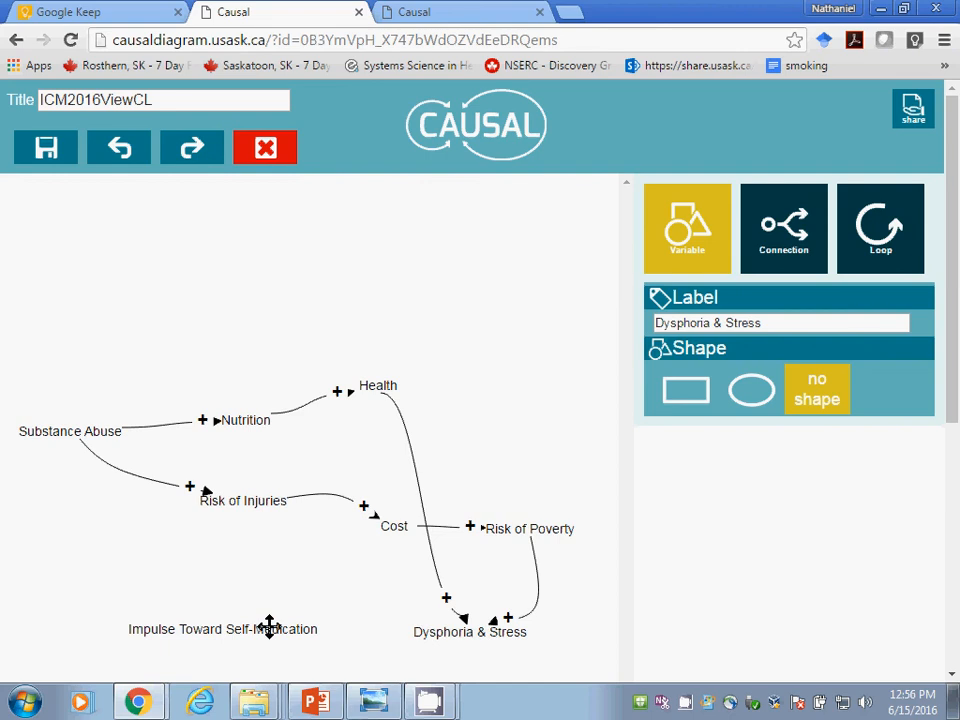
# Step: Try to add a variable labelled "Stigmatization" above Substance Abuse and Nutrition
pyautogui.click(691, 271)
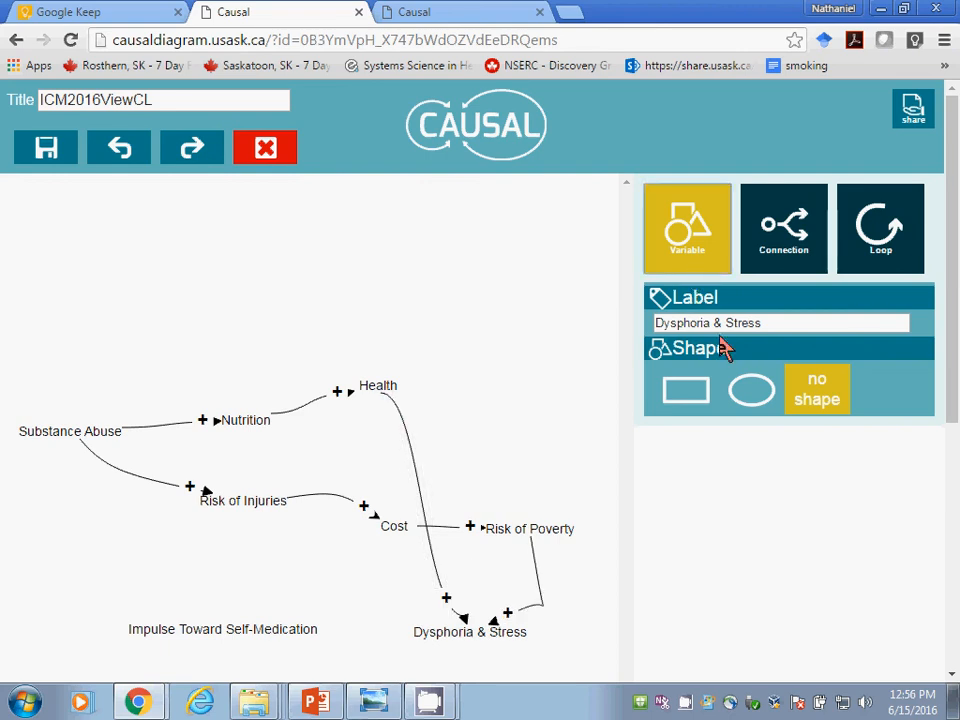
pyautogui.click(770, 323)
pyautogui.hotkey('ctrl', 'a')
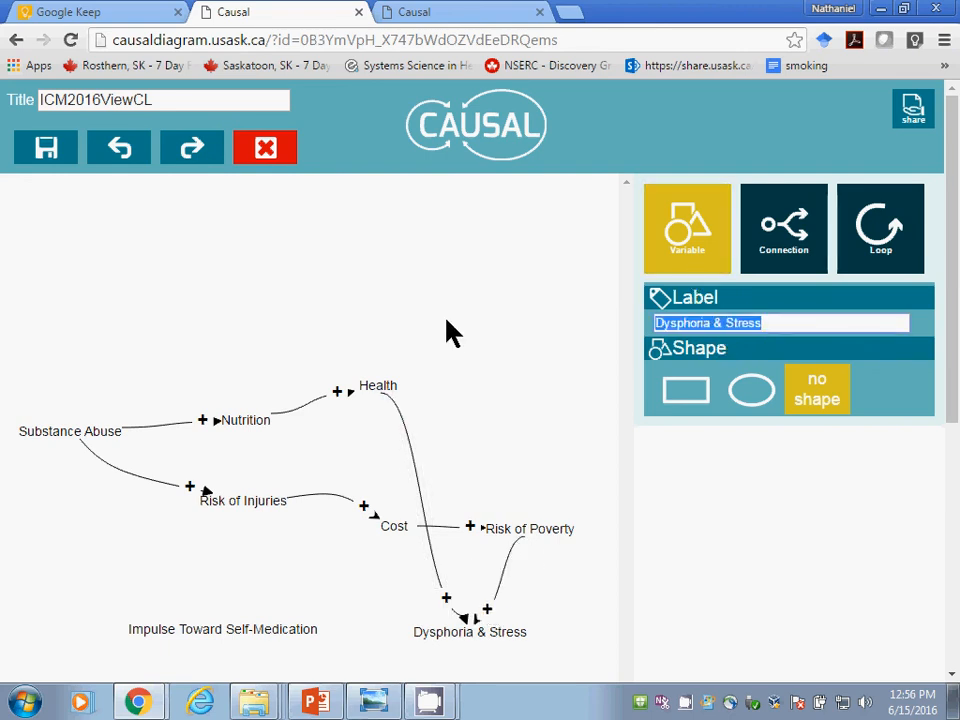
pyautogui.write('Stig')
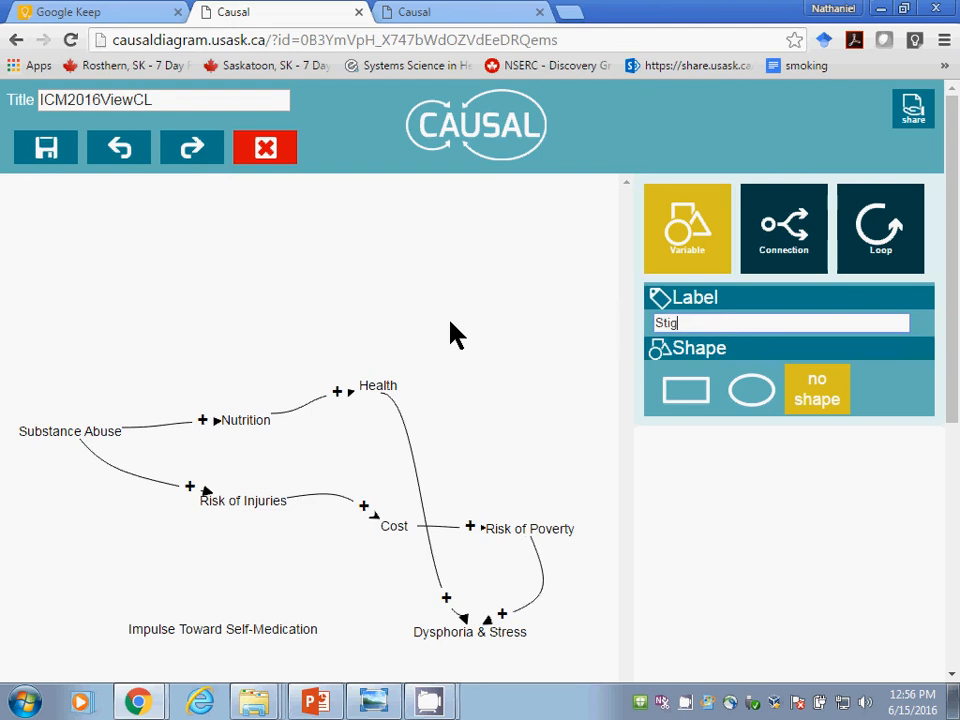
pyautogui.write('matization')
pyautogui.click(165, 297)
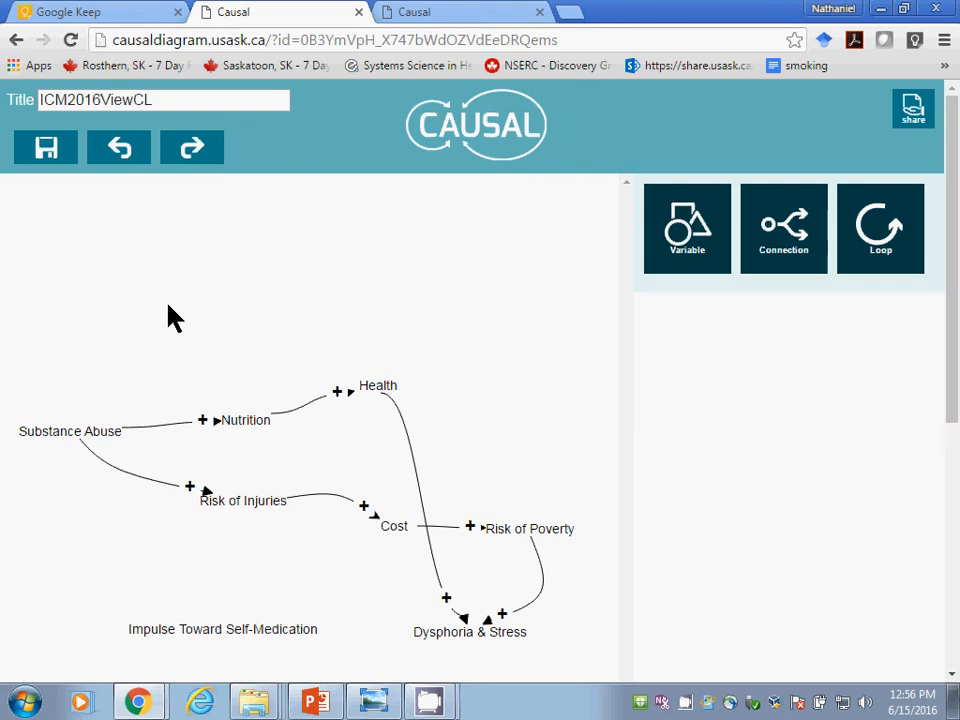
# Step: Add a new variable labelled "Stigmatization" well above Nutrition, slightly to its left, and deselect it
pyautogui.click(687, 228)
pyautogui.moveTo(703, 321); pyautogui.dragTo(632, 331)
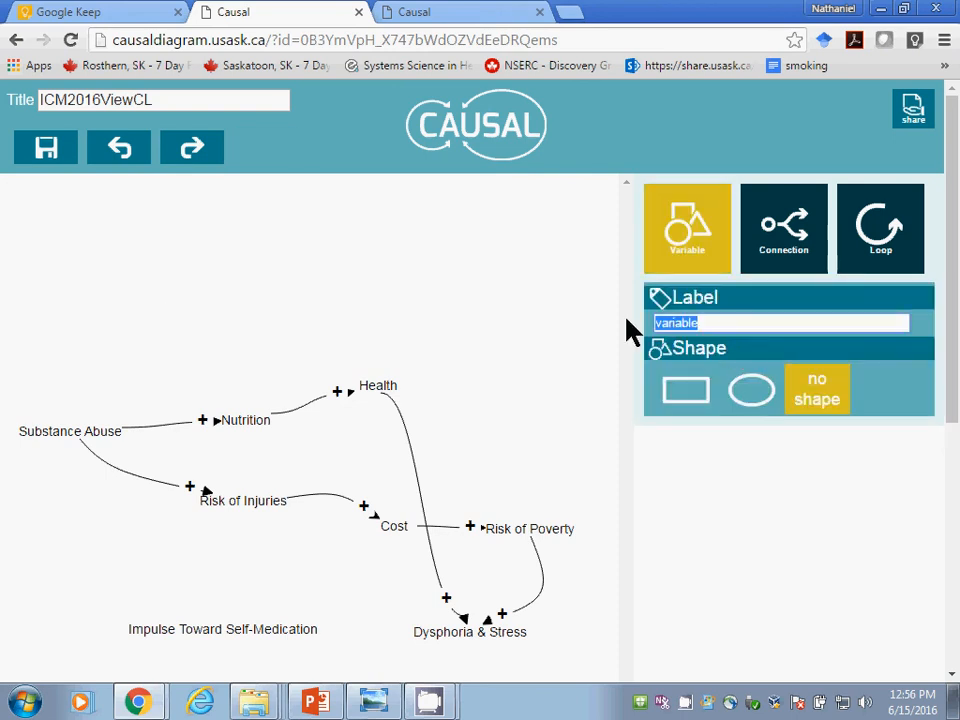
pyautogui.write('Stigmatization')
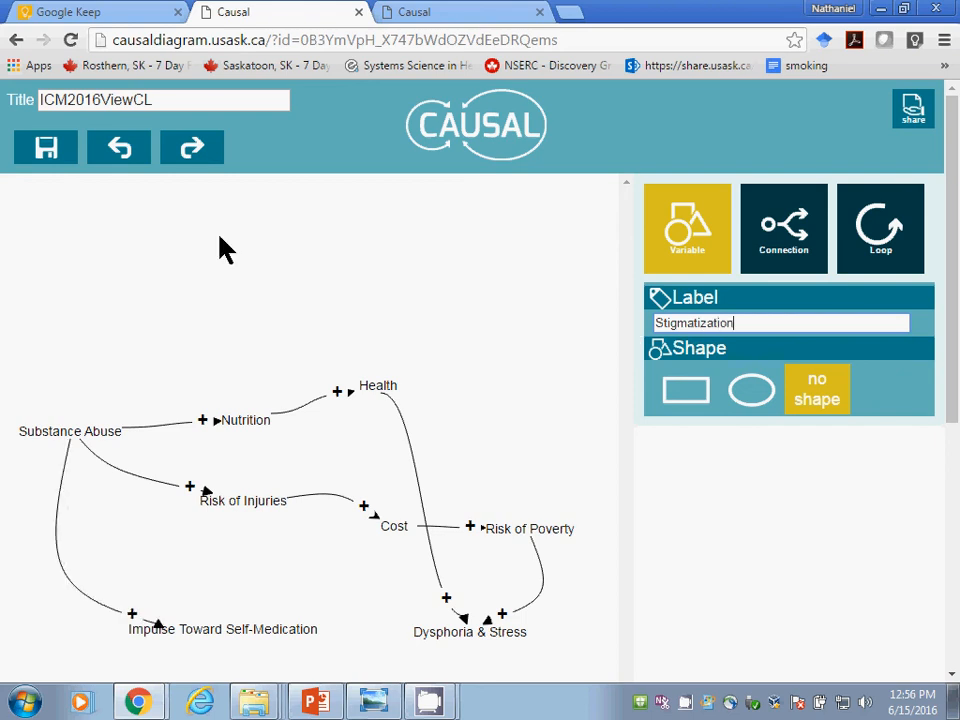
pyautogui.click(167, 281)
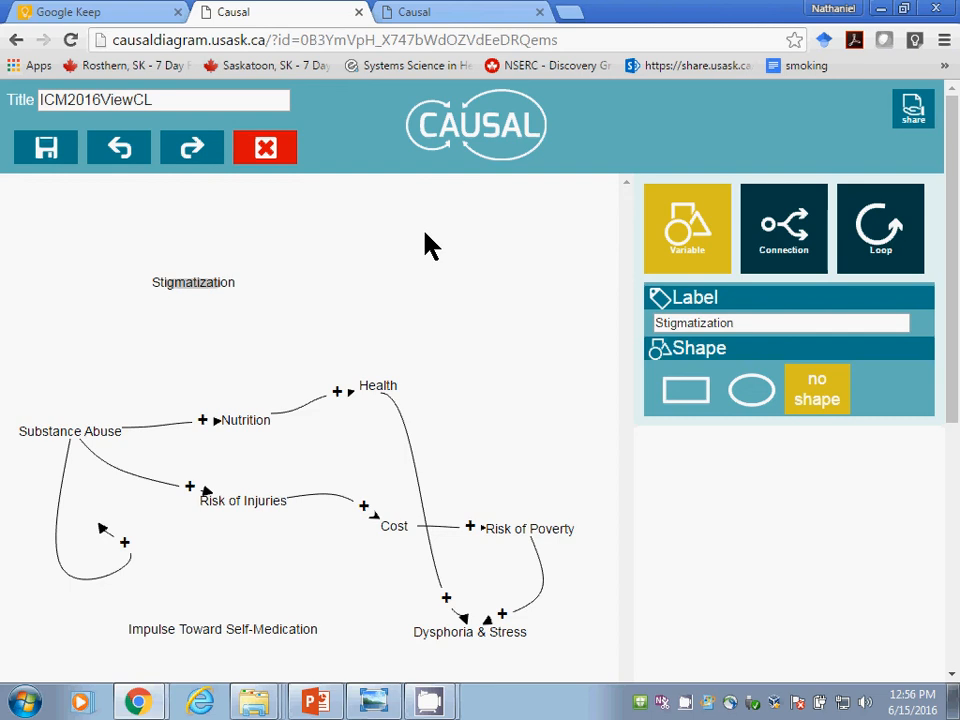
pyautogui.click(360, 250)
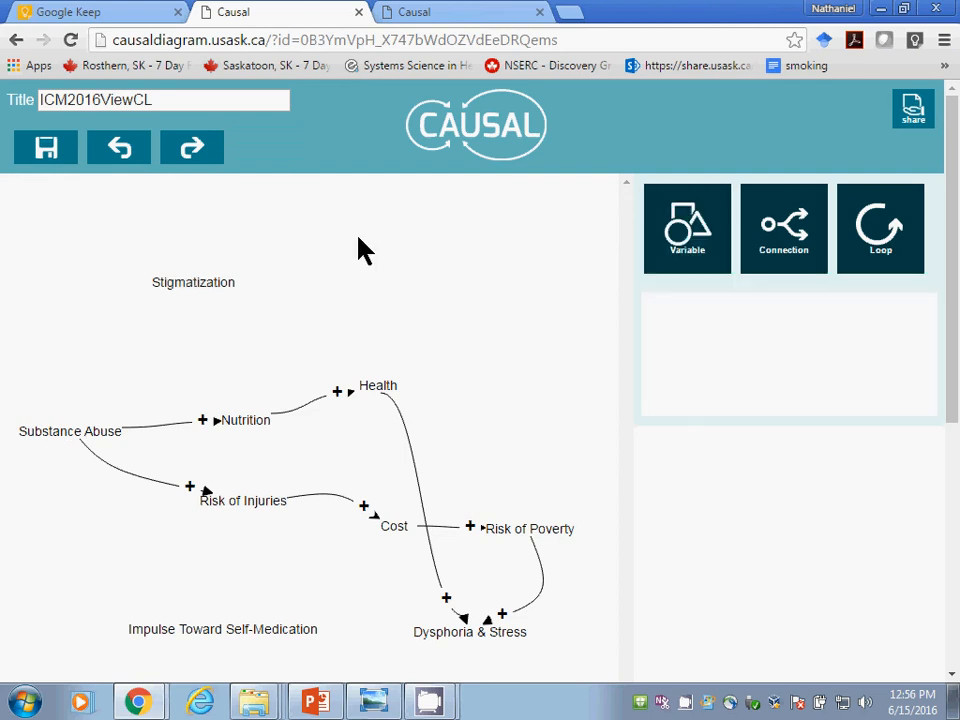
# Step: Add a variable labelled "Perceived Employability" above and to the right of Stigmatization
pyautogui.click(716, 216)
pyautogui.moveTo(765, 328); pyautogui.dragTo(510, 325)
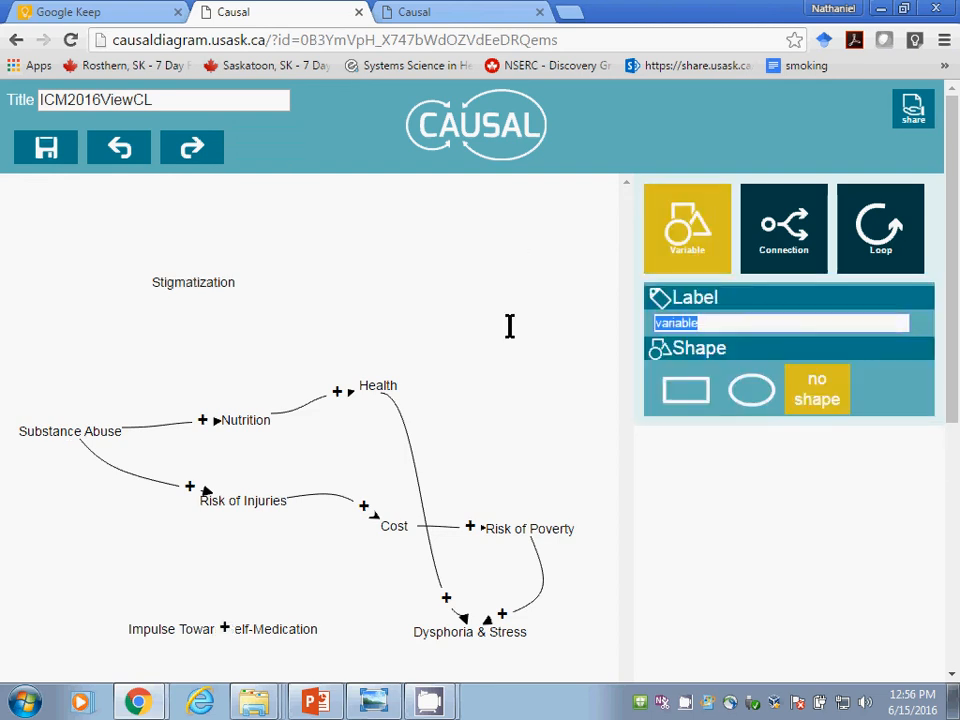
pyautogui.write('Per')
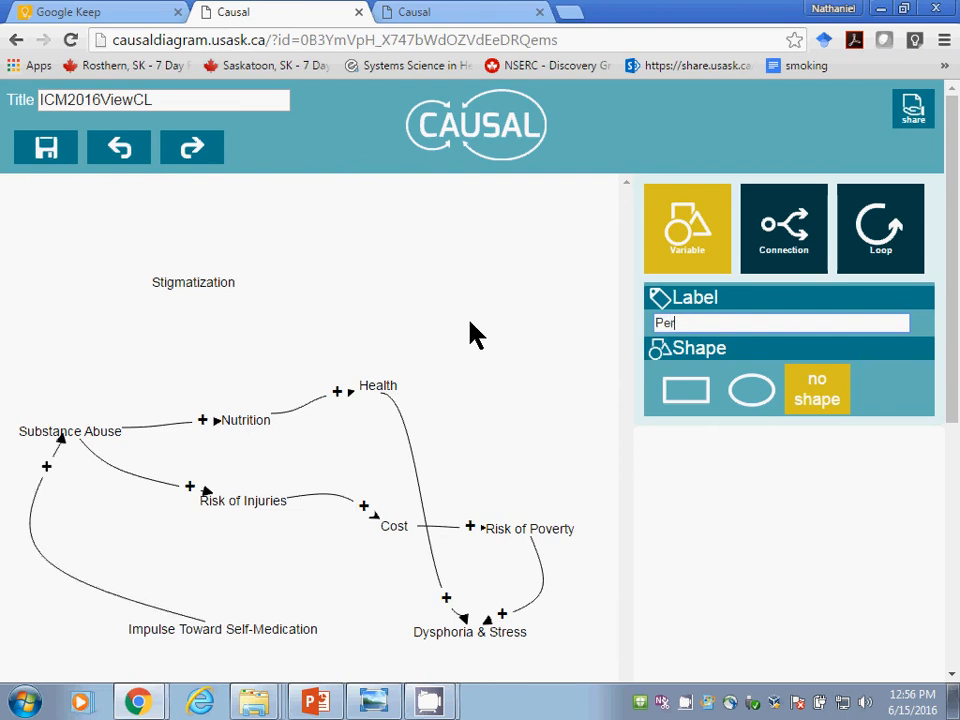
pyautogui.write('ceived ')
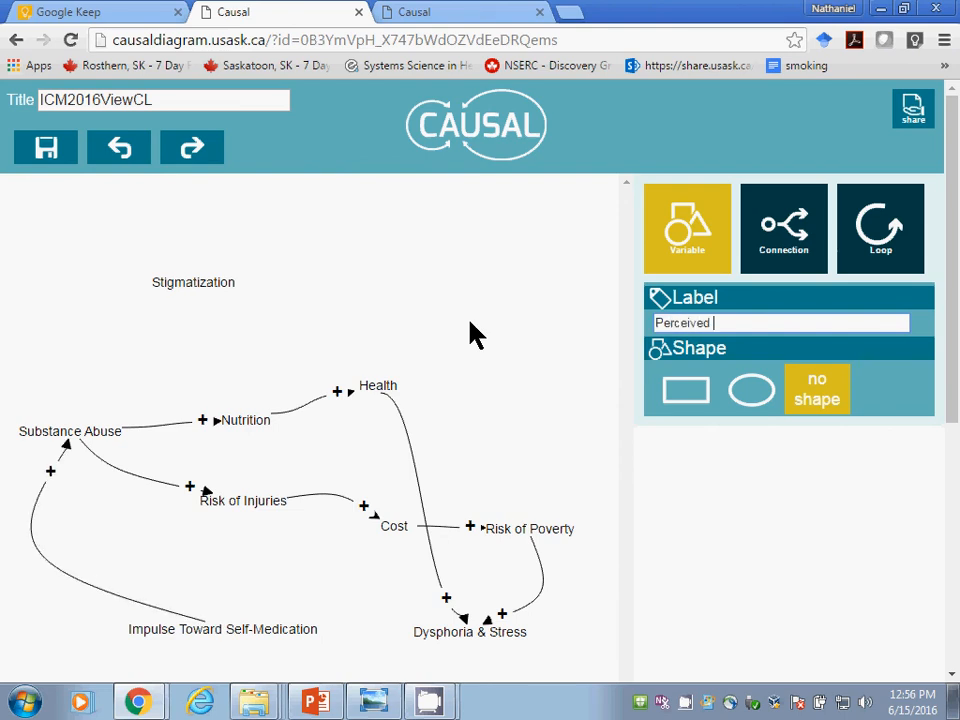
pyautogui.write('Employability')
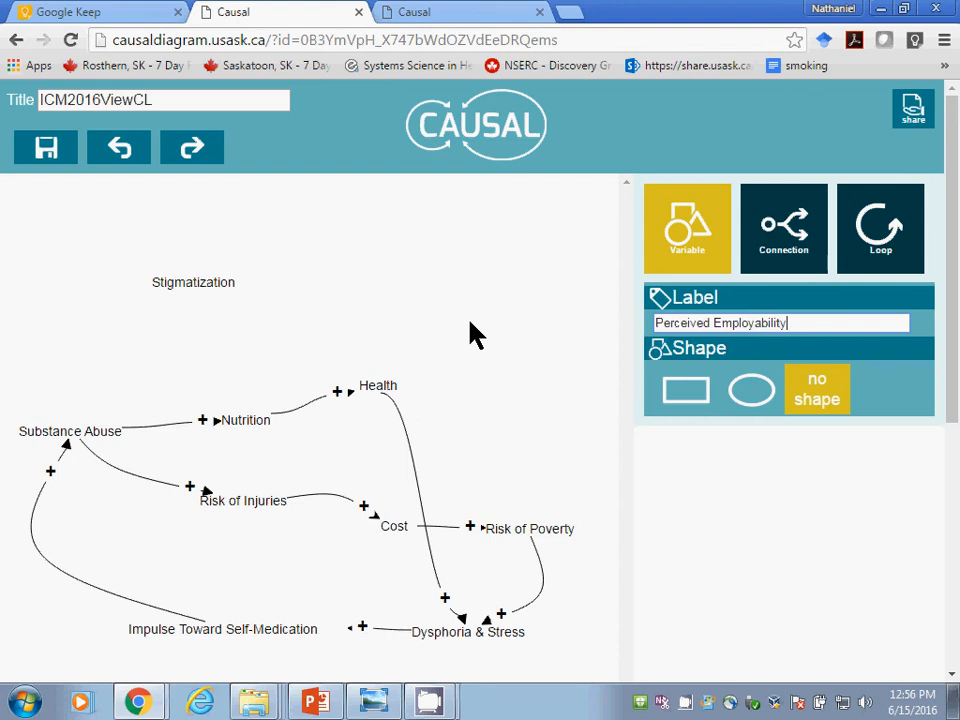
pyautogui.click(333, 241)
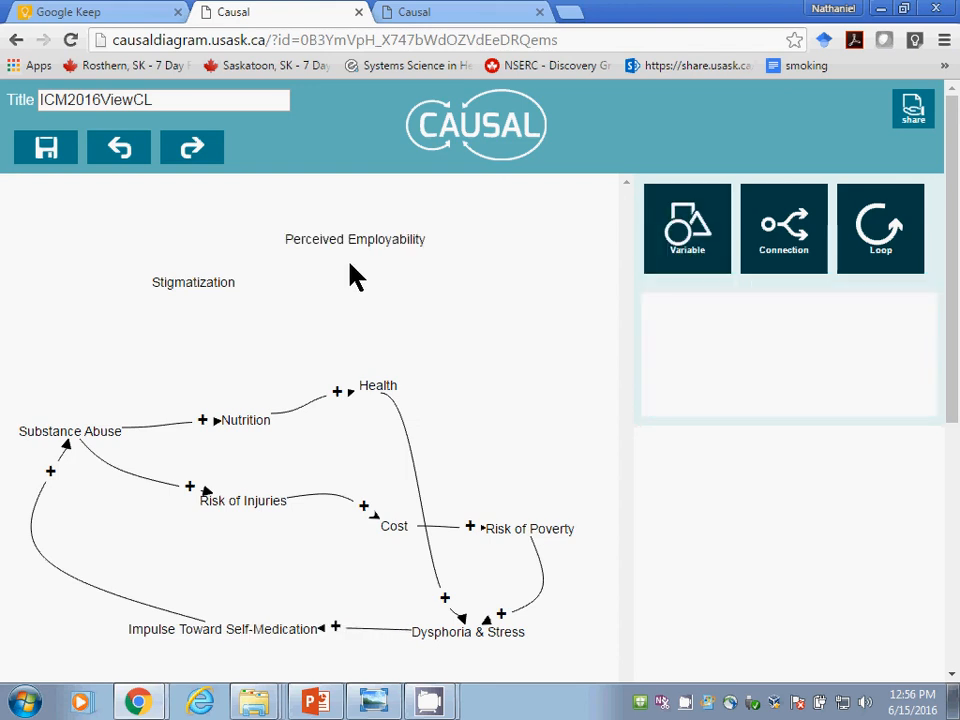
# Step: Add a variable labelled "LIkelihood of Unemployment" to the lower right of Perceived Employability
pyautogui.click(687, 228)
pyautogui.moveTo(795, 319); pyautogui.dragTo(557, 320)
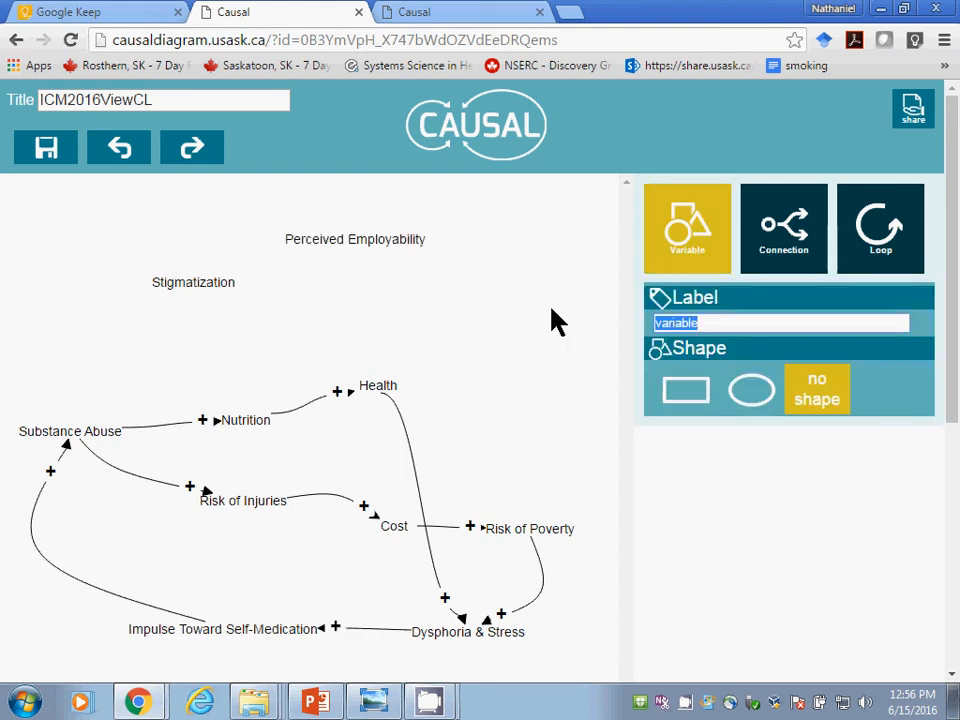
pyautogui.write('LIkelihood')
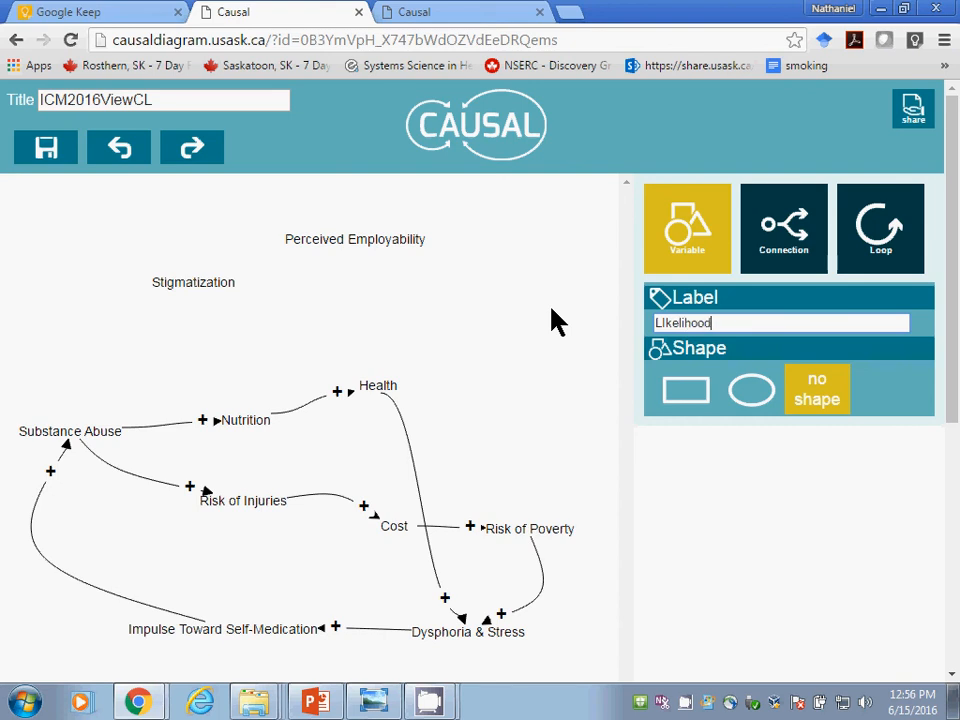
pyautogui.write(' of Unemployment')
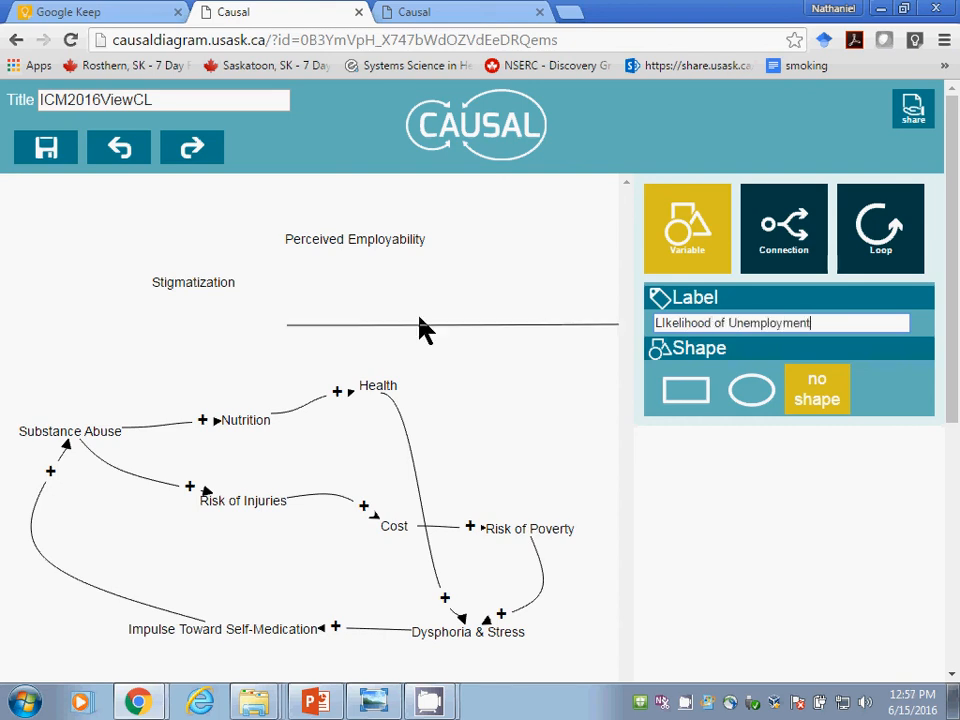
pyautogui.press('Return')
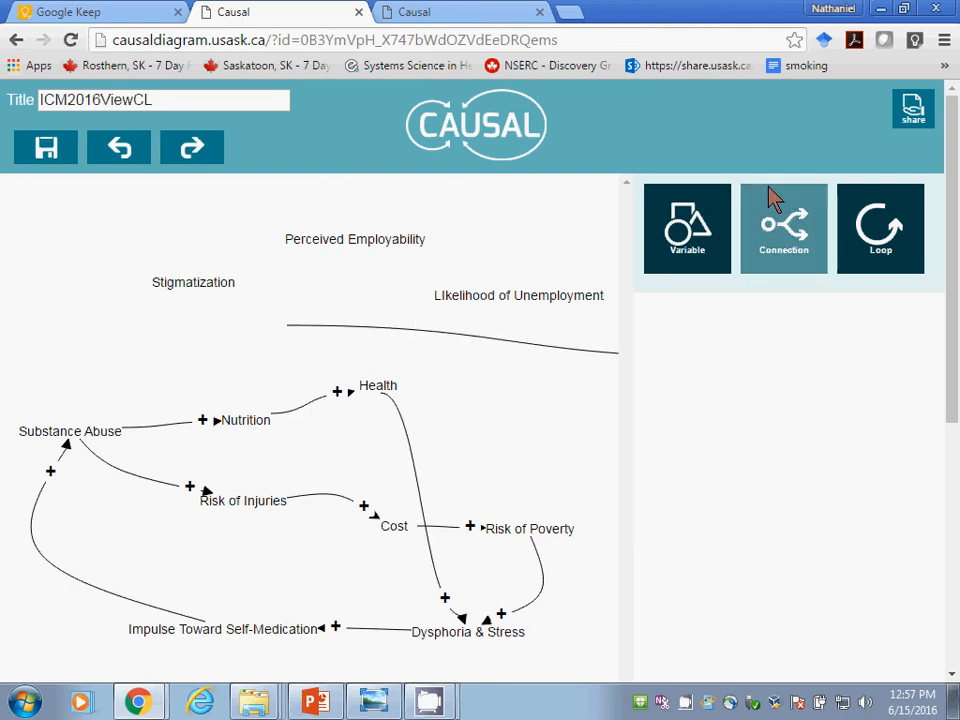
# Step: Add a variable labelled "Capacity for Productive Work" between Stigmatization and Health, below Perceived Employability
pyautogui.click(758, 250)
pyautogui.click(686, 240)
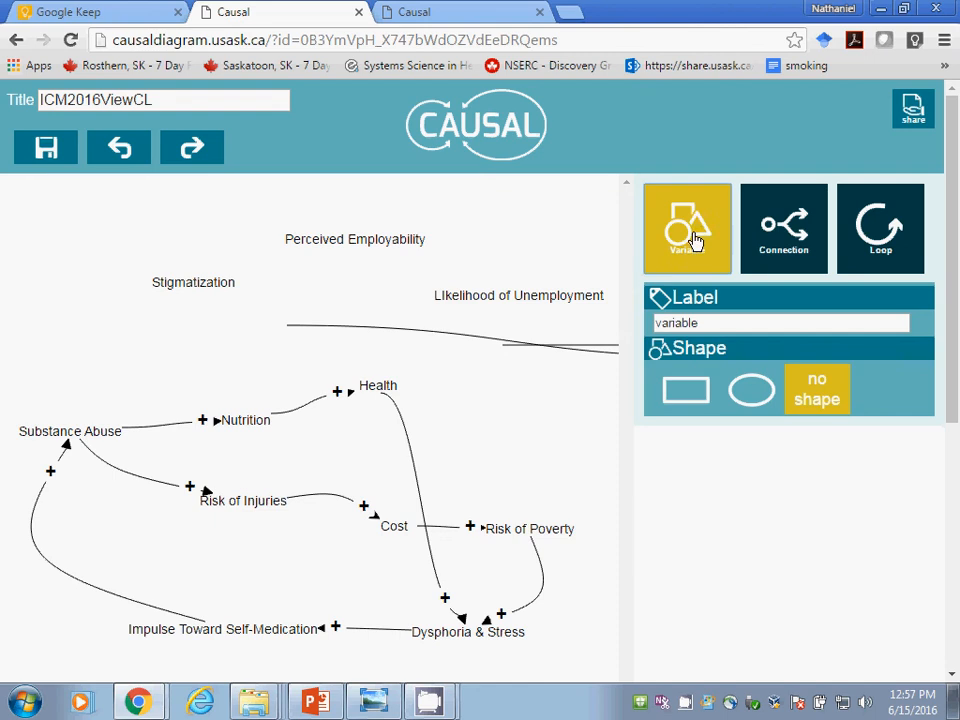
pyautogui.doubleClick(662, 323)
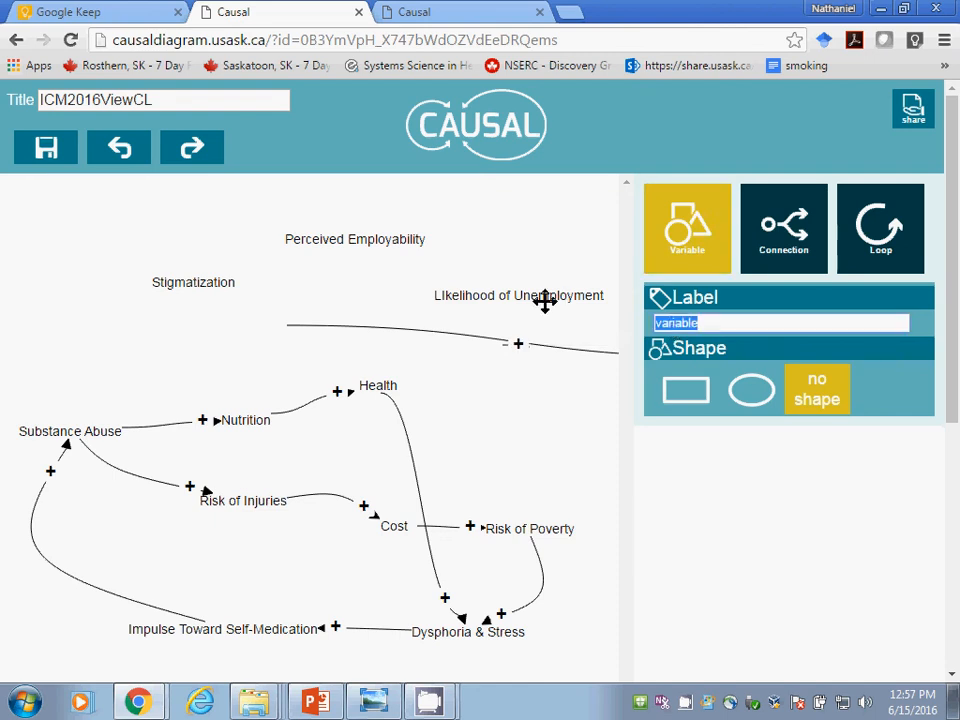
pyautogui.write('Capacity for Preod')
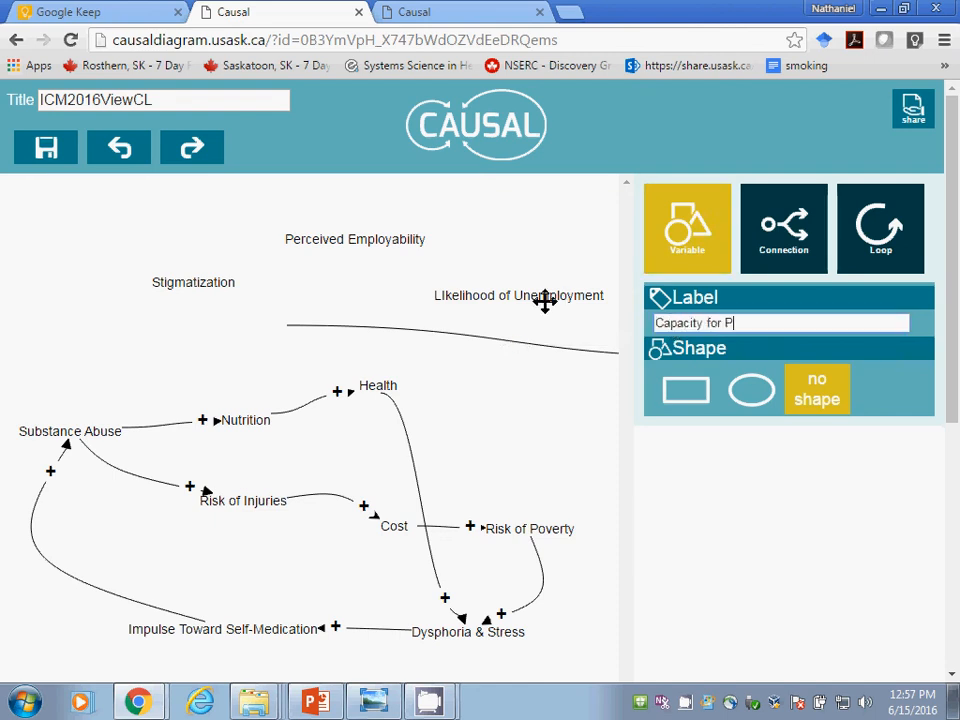
pyautogui.press('BackSpace')
pyautogui.press('BackSpace')
pyautogui.press('BackSpace')
pyautogui.write('oductive Work')
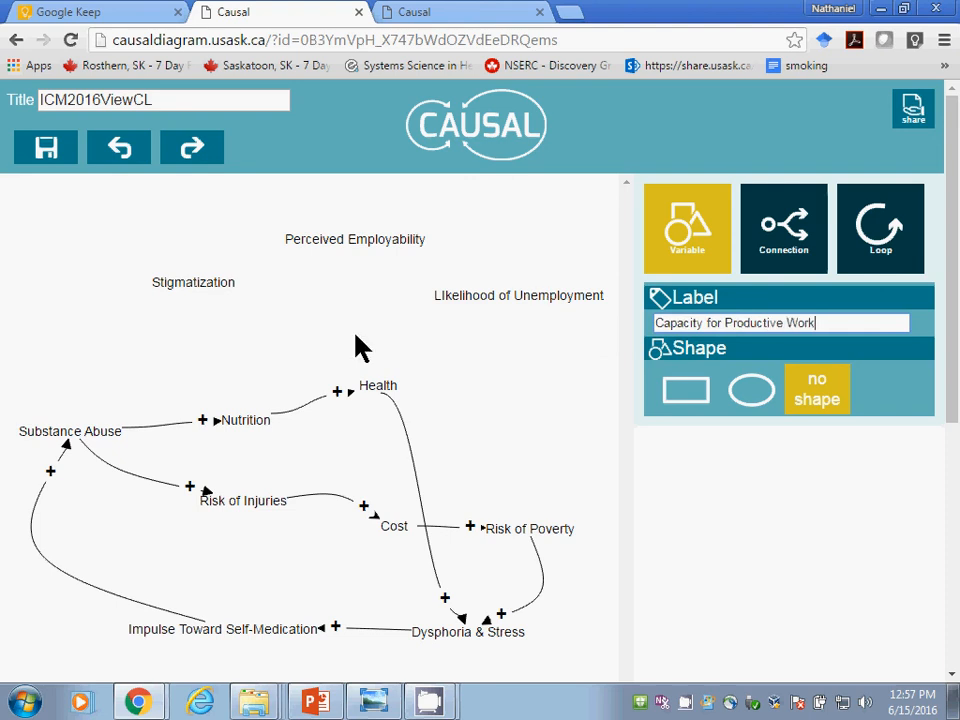
pyautogui.click(280, 338)
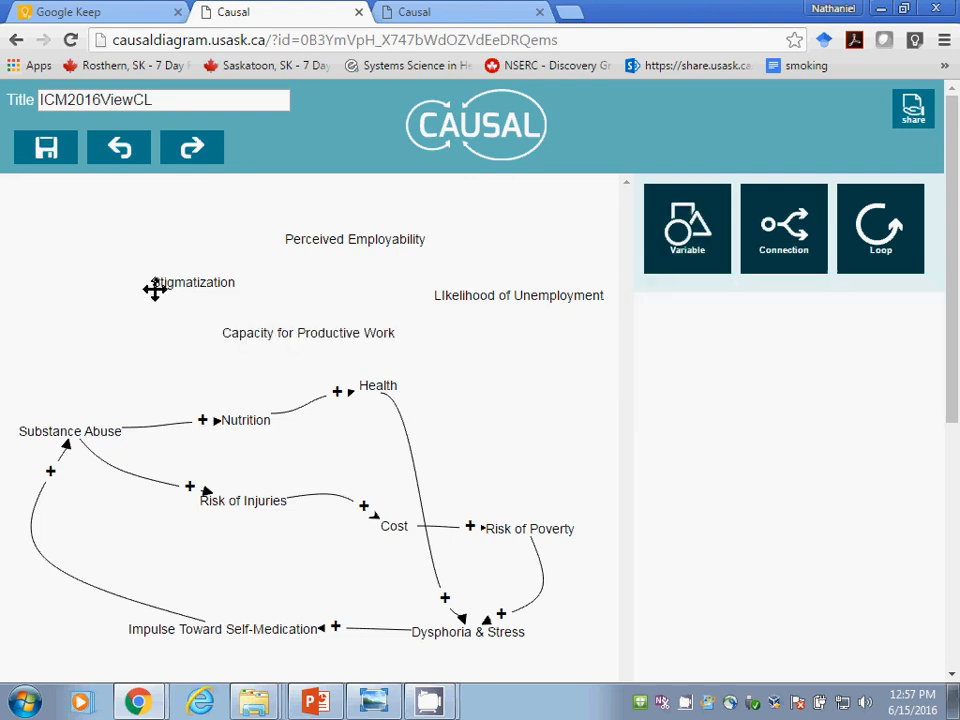
# Step: Shift Stigmatization left and chain positive connections from Substance Abuse through Stigmatization and Perceived Employability to LIkelihood of Unemployment
pyautogui.click(199, 285)
pyautogui.moveTo(199, 285); pyautogui.dragTo(132, 293)
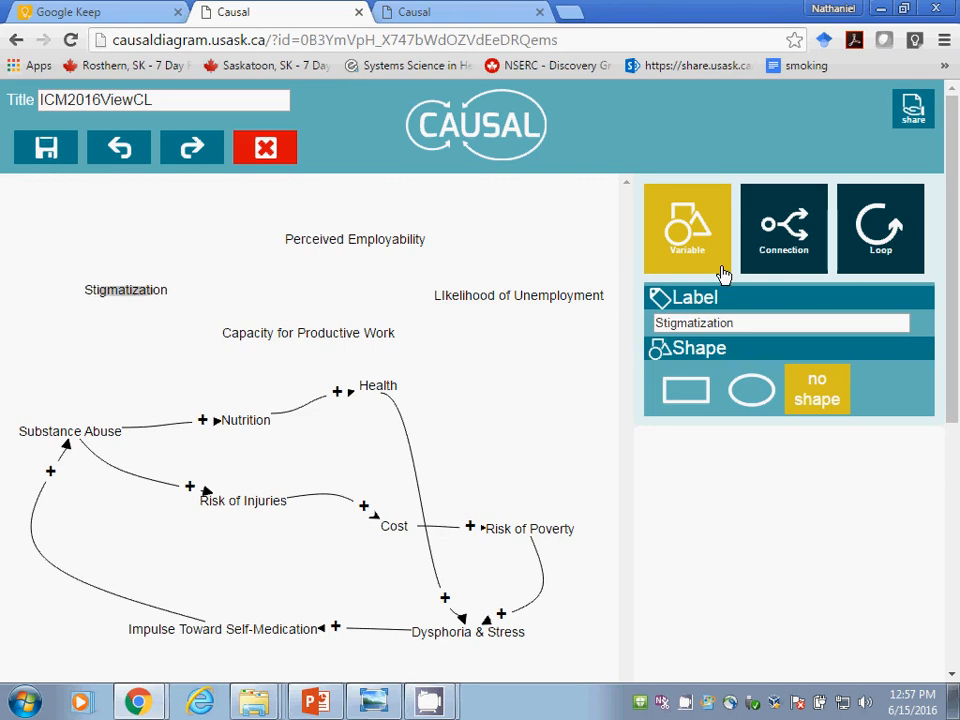
pyautogui.click(775, 245)
pyautogui.click(746, 413)
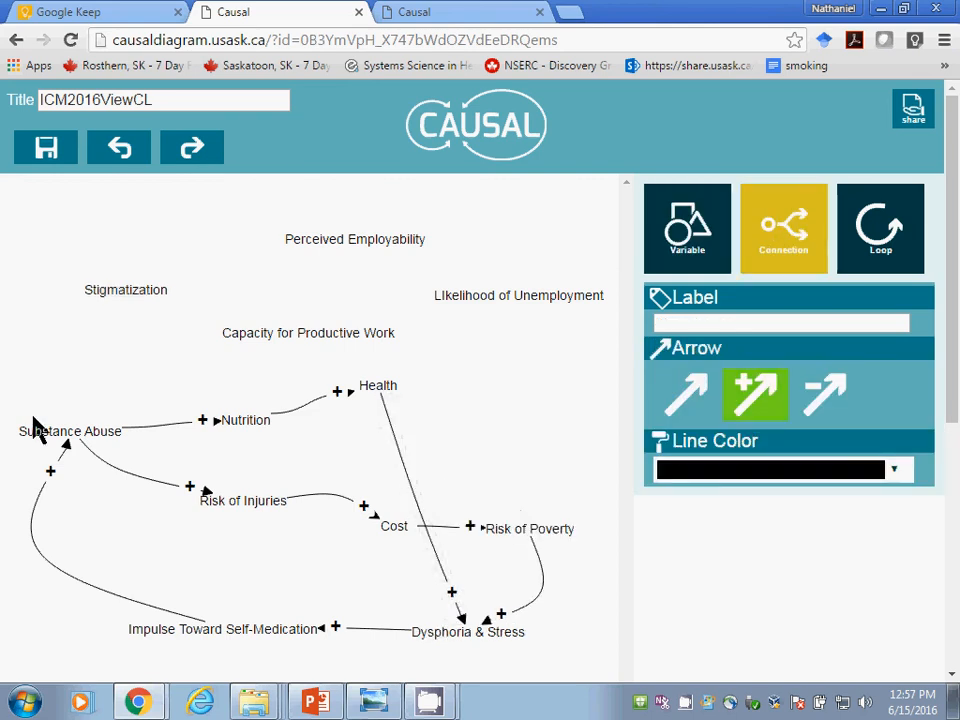
pyautogui.moveTo(48, 430)
pyautogui.mouseDown()
pyautogui.moveTo(144, 286)
pyautogui.moveTo(120, 290)
pyautogui.moveTo(166, 281)
pyautogui.mouseUp()
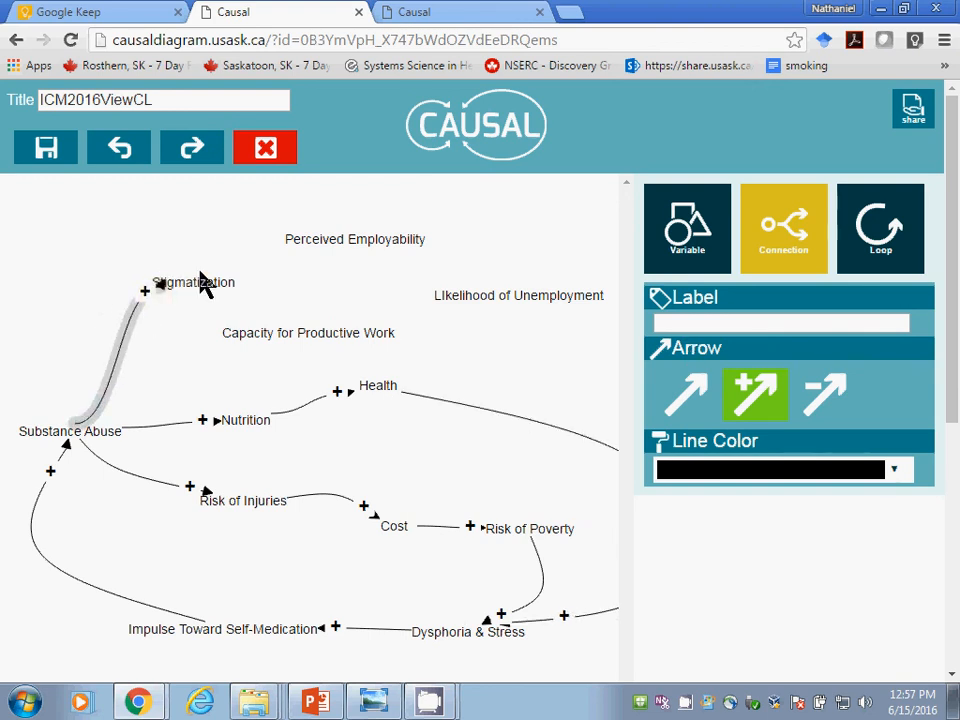
pyautogui.moveTo(191, 281); pyautogui.dragTo(324, 241)
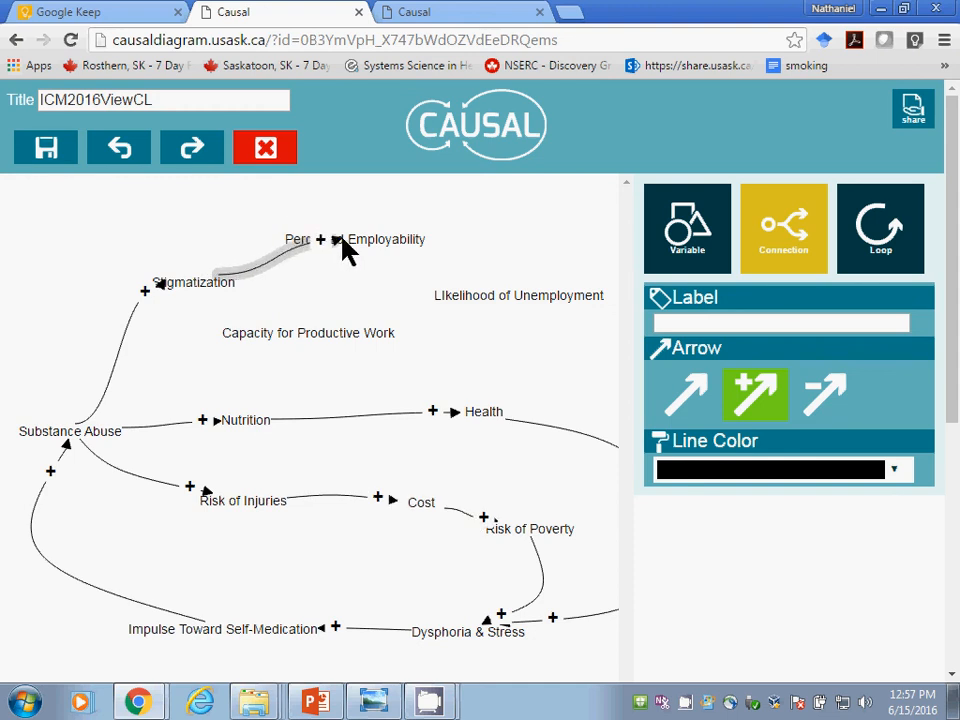
pyautogui.moveTo(353, 239); pyautogui.dragTo(535, 301)
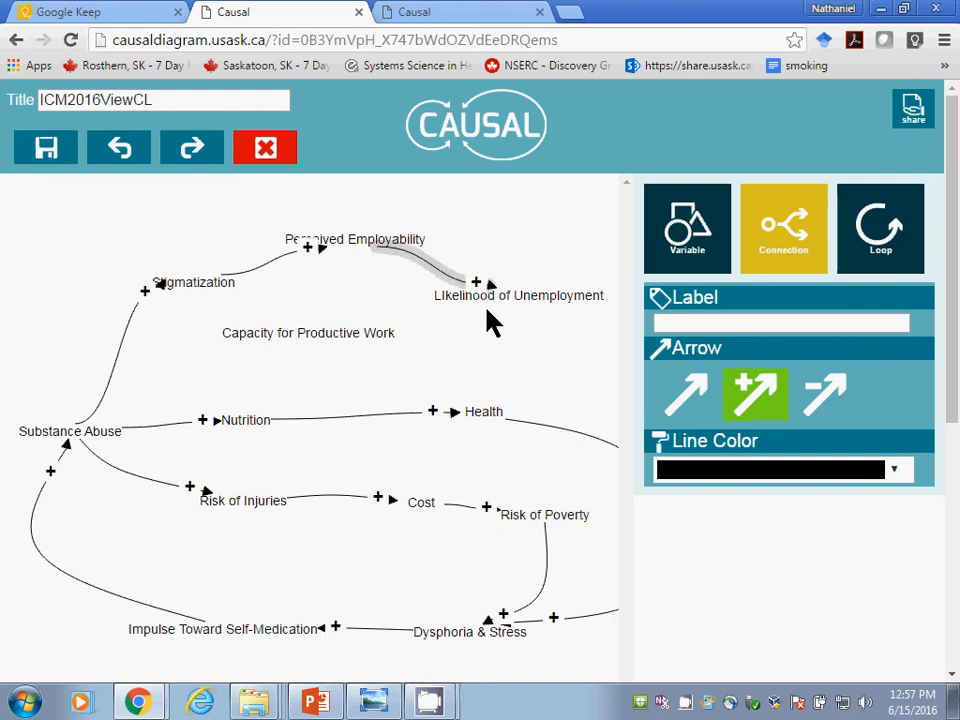
pyautogui.click(697, 232)
pyautogui.click(754, 231)
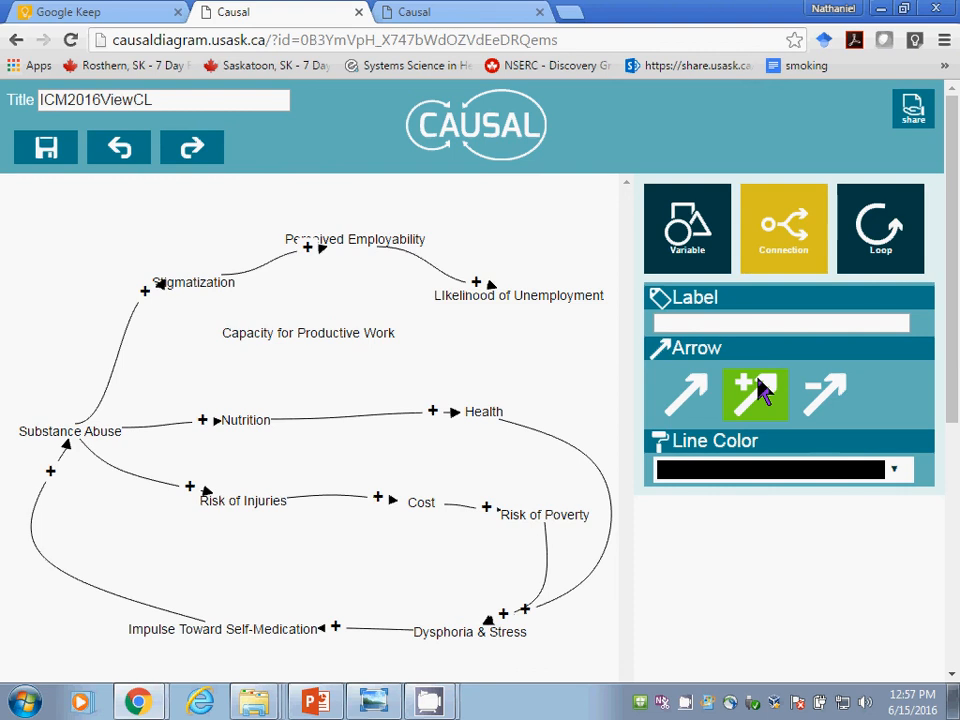
pyautogui.click(75, 431)
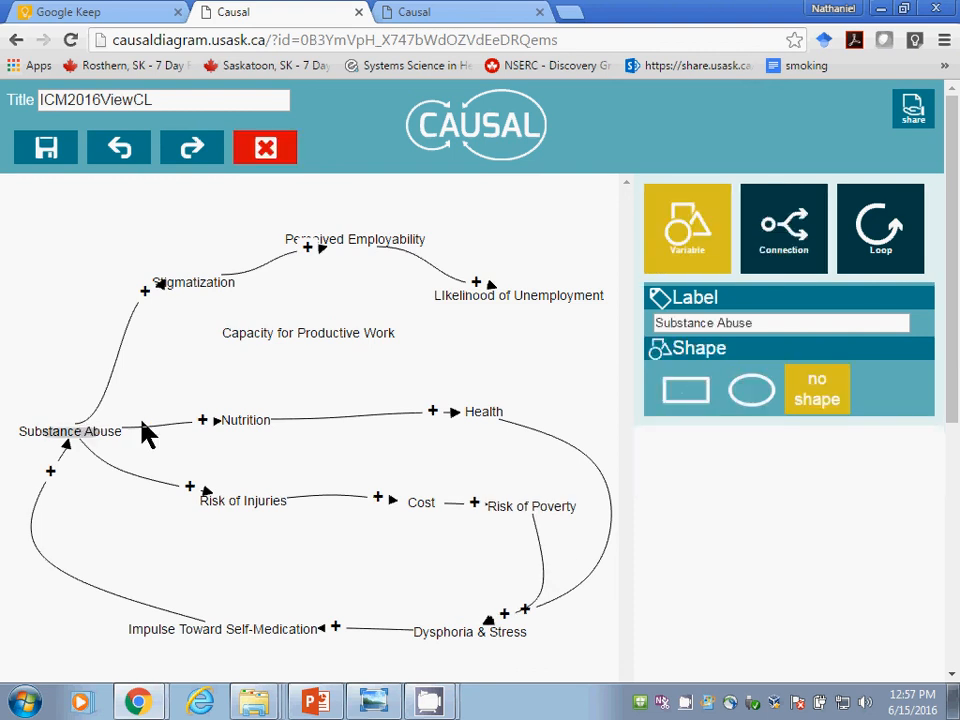
pyautogui.moveTo(61, 439); pyautogui.dragTo(61, 437)
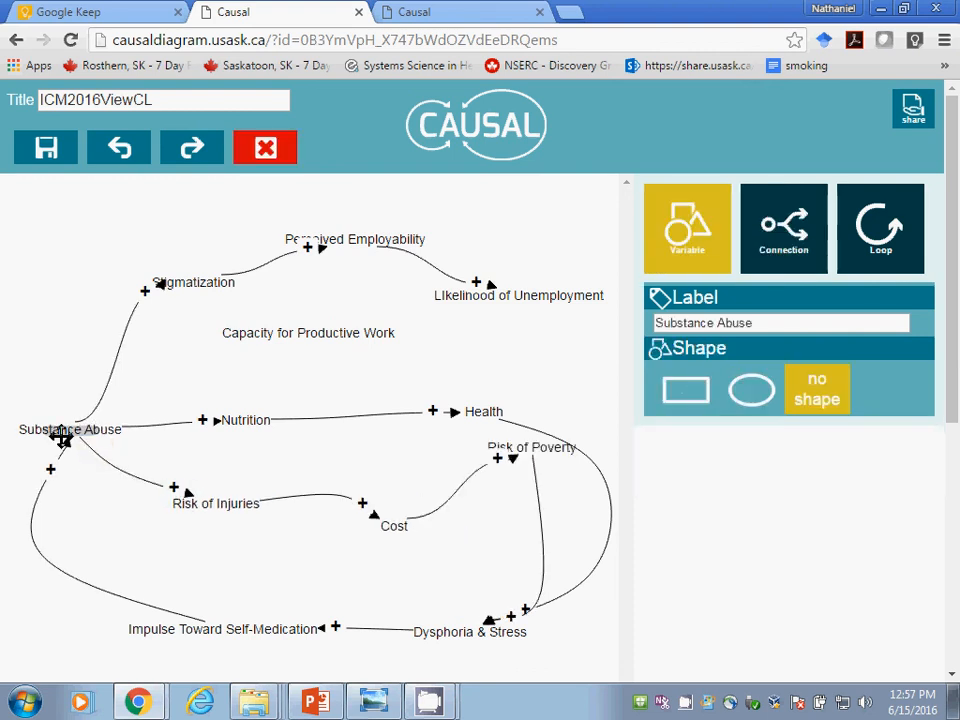
# Step: Spread out the variables by moving Capacity for Productive Work slightly down, Perceived Employability up and left, and Stigmatization up and right
pyautogui.moveTo(287, 332); pyautogui.dragTo(306, 345)
pyautogui.moveTo(332, 231); pyautogui.dragTo(313, 214)
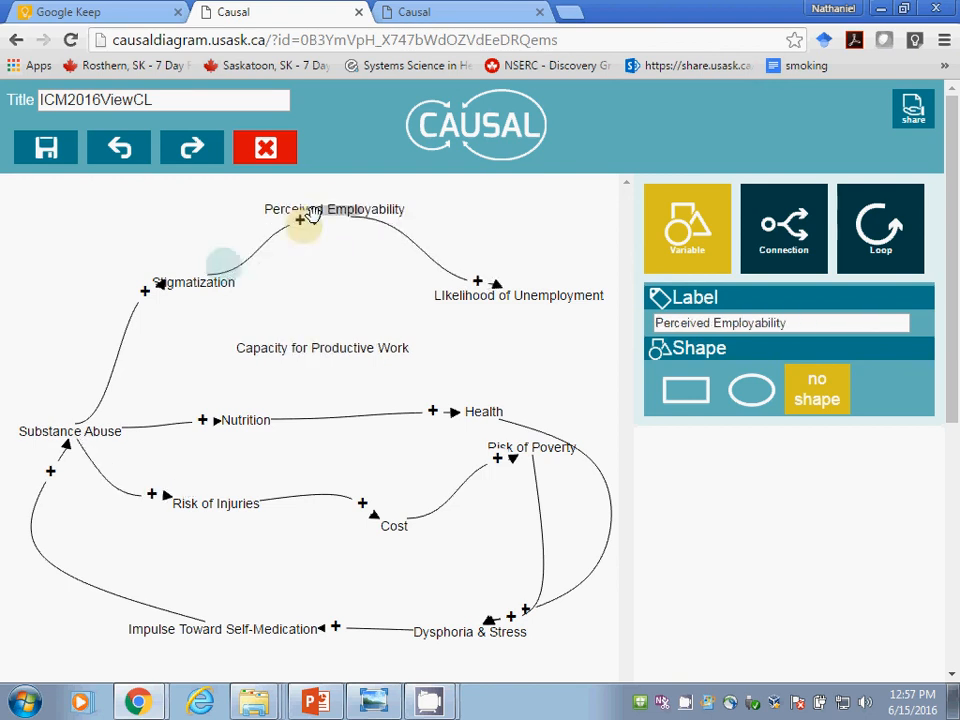
pyautogui.moveTo(189, 279)
pyautogui.mouseDown()
pyautogui.moveTo(144, 272)
pyautogui.moveTo(187, 281)
pyautogui.moveTo(205, 265)
pyautogui.mouseUp()
pyautogui.click(154, 281)
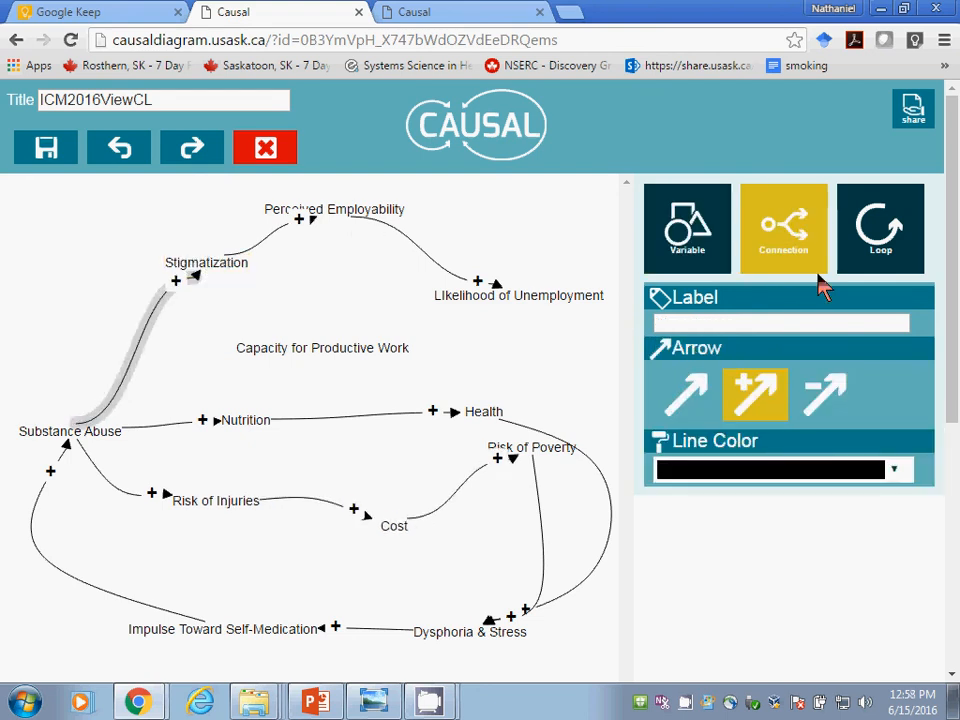
# Step: Add positive connections from Capacity for Productive Work to LIkelihood of Unemployment and from Substance Abuse to Capacity for Productive Work
pyautogui.click(717, 224)
pyautogui.click(763, 235)
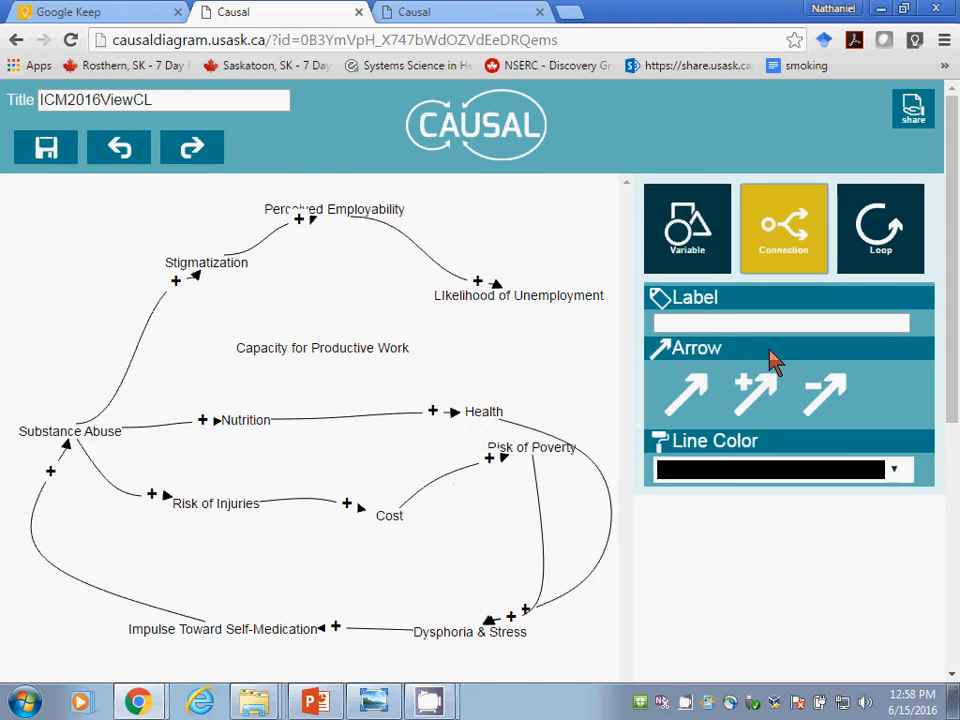
pyautogui.click(755, 395)
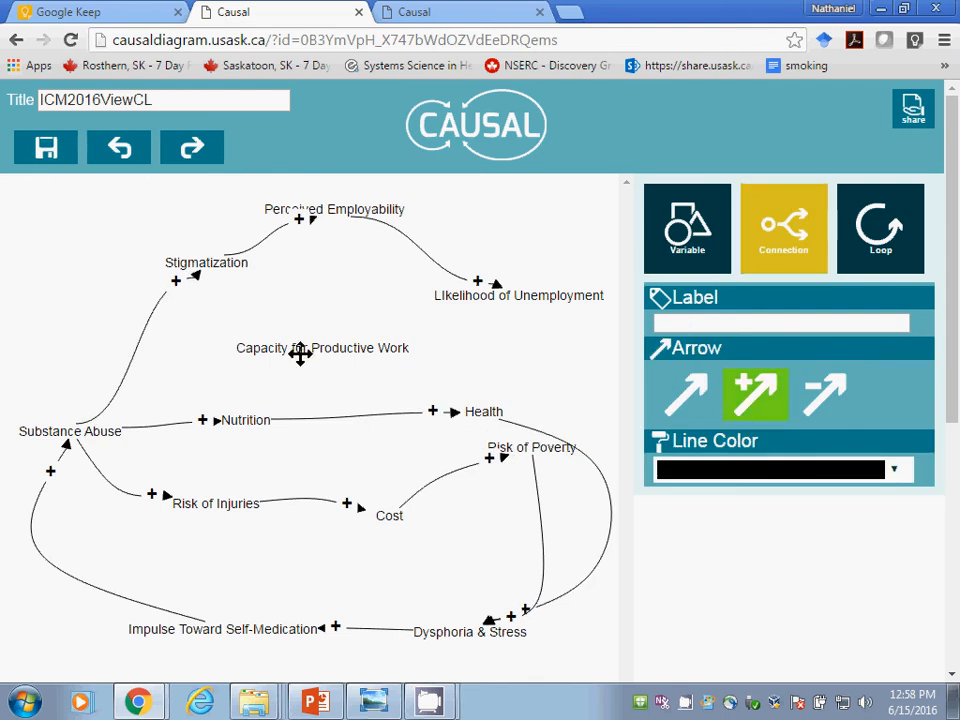
pyautogui.moveTo(287, 349); pyautogui.dragTo(502, 287)
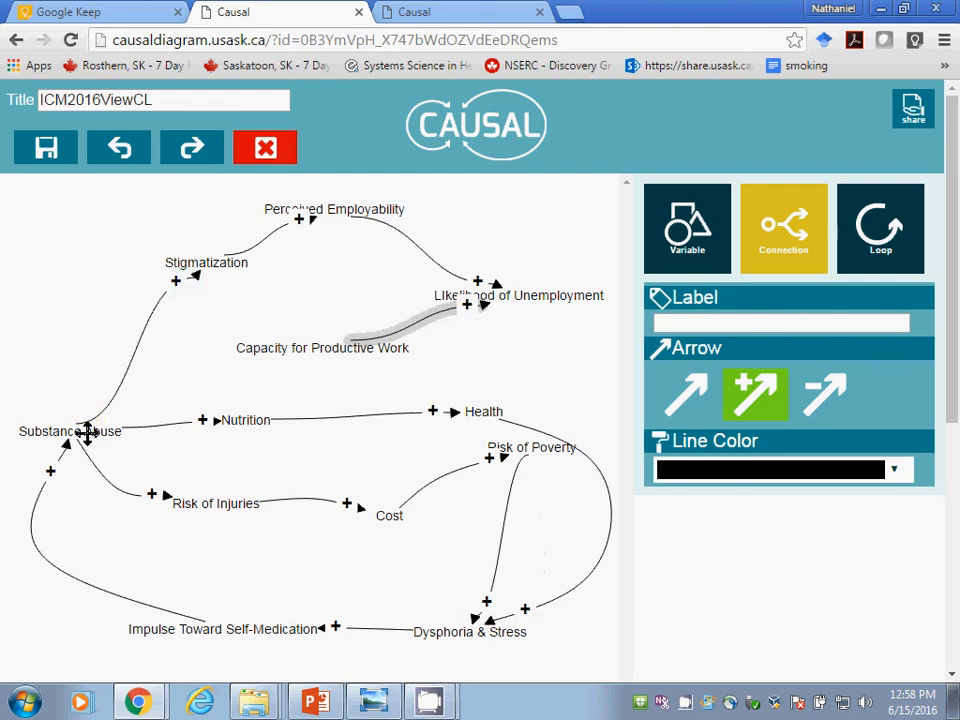
pyautogui.moveTo(87, 432); pyautogui.dragTo(292, 348)
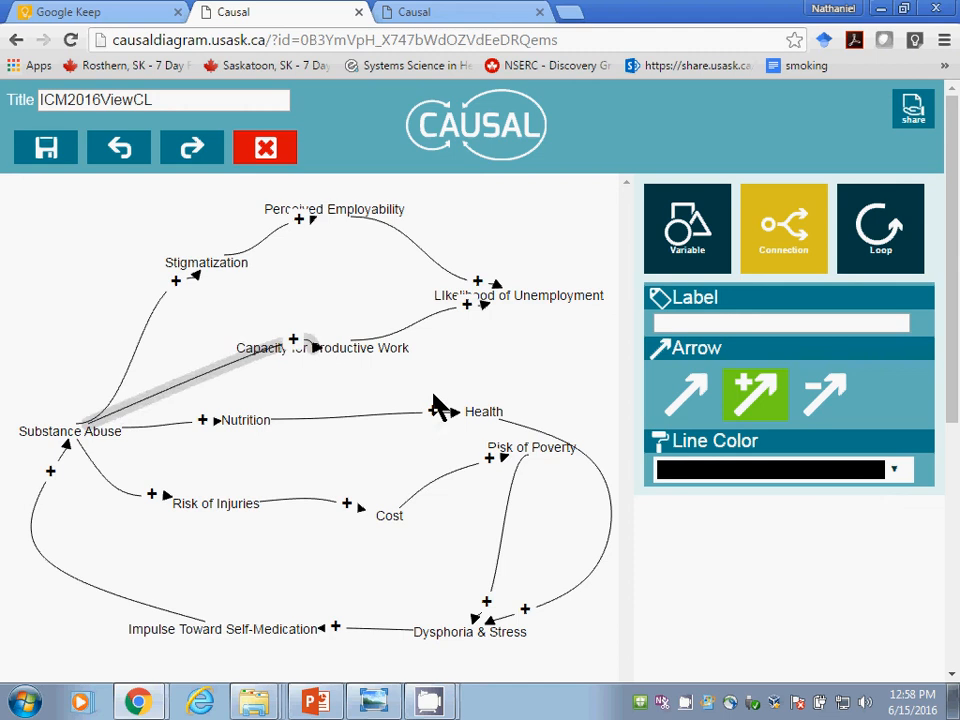
# Step: Bend the connection from Substance Abuse to Capacity for Productive Work into a downward-bulging curve
pyautogui.moveTo(249, 350)
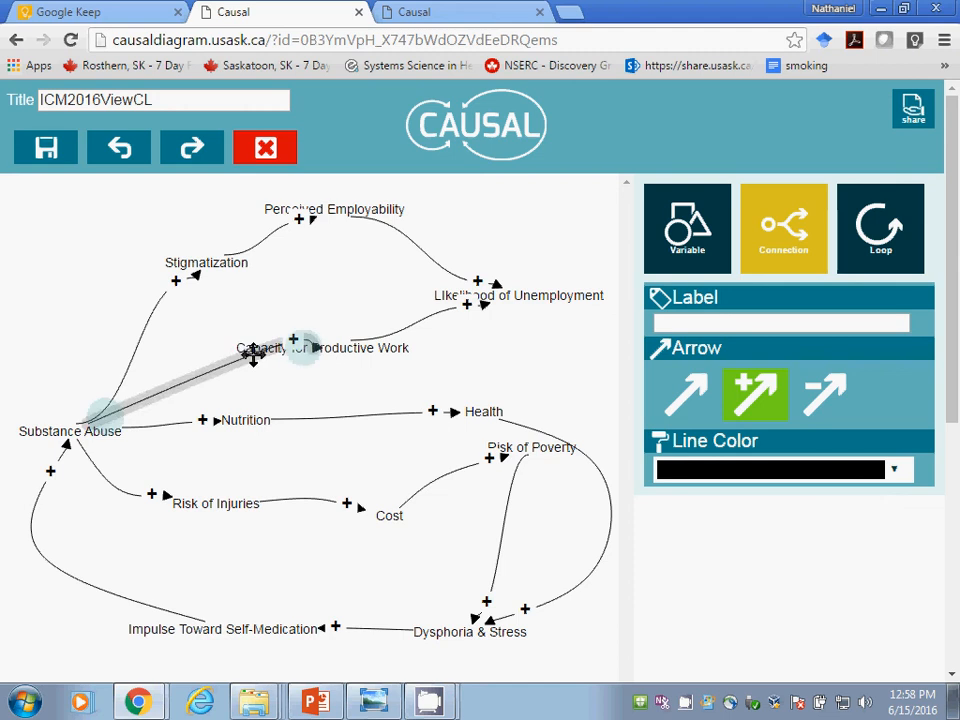
pyautogui.moveTo(251, 354); pyautogui.dragTo(218, 382)
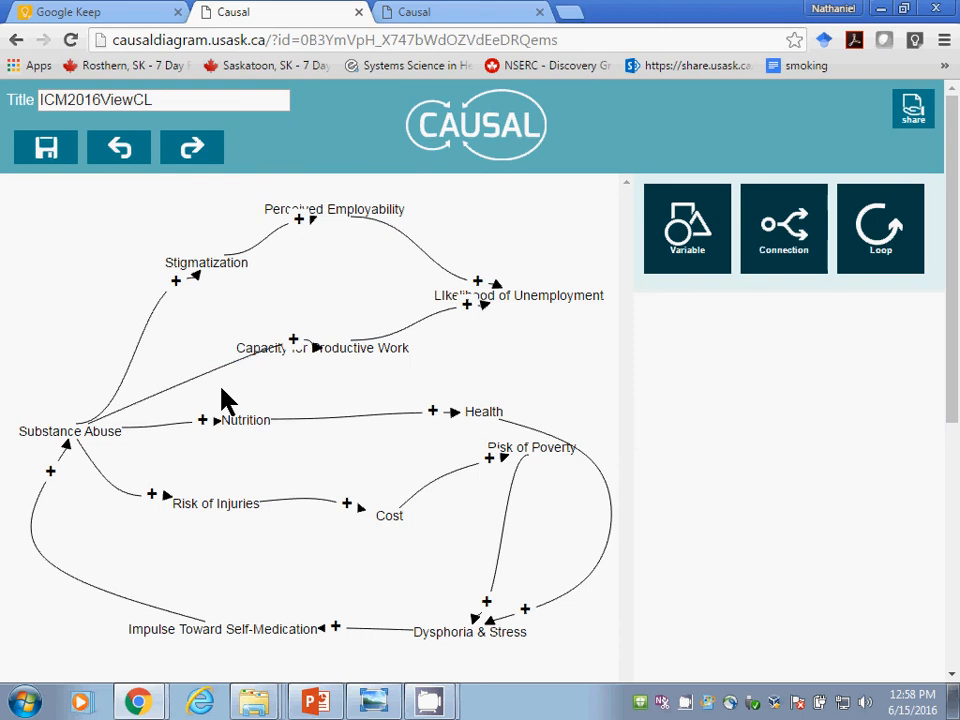
pyautogui.click(201, 371)
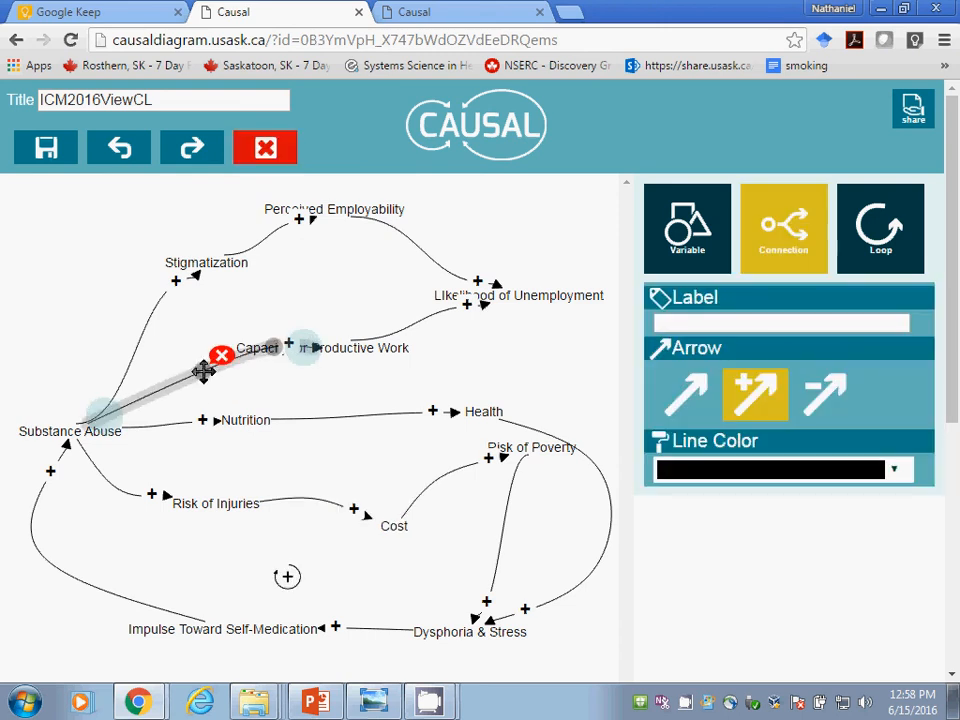
pyautogui.moveTo(174, 388); pyautogui.dragTo(179, 403)
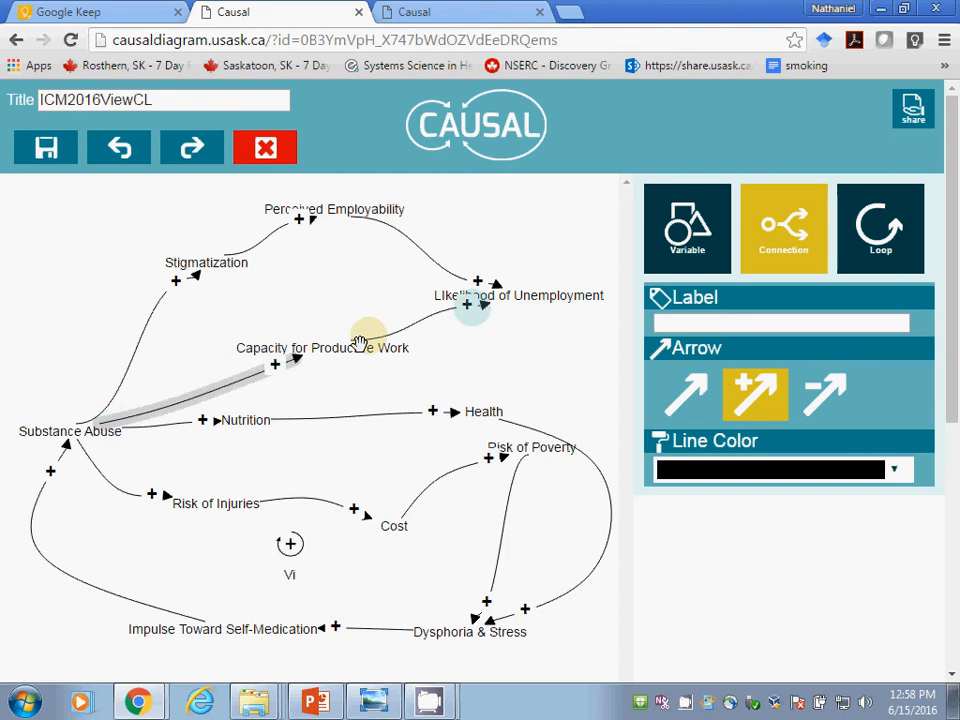
pyautogui.write('icious Cycle')
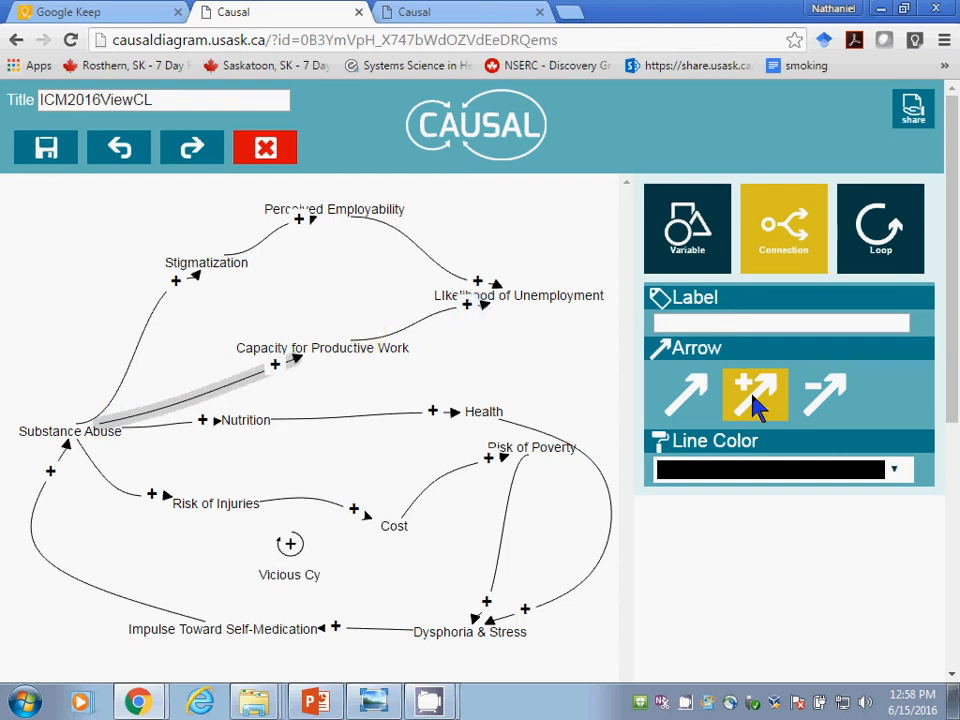
# Step: Add a positive connection from LIkelihood of Unemployment to Risk of Poverty
pyautogui.click(514, 300)
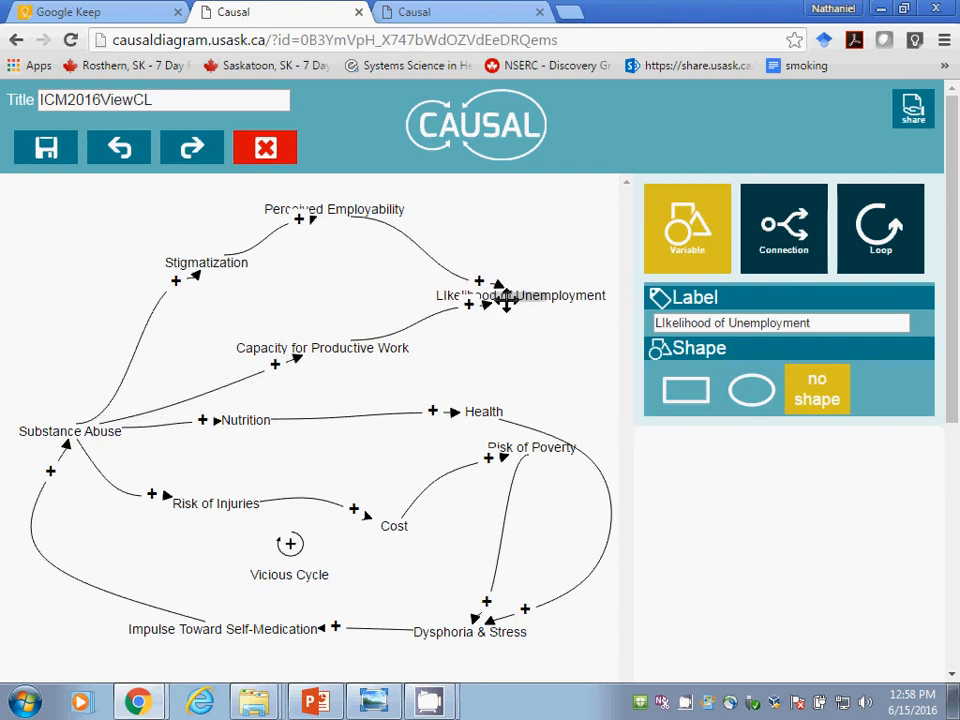
pyautogui.click(765, 246)
pyautogui.click(772, 376)
pyautogui.moveTo(554, 300); pyautogui.dragTo(533, 446)
pyautogui.rightClick(536, 446)
pyautogui.click(534, 447)
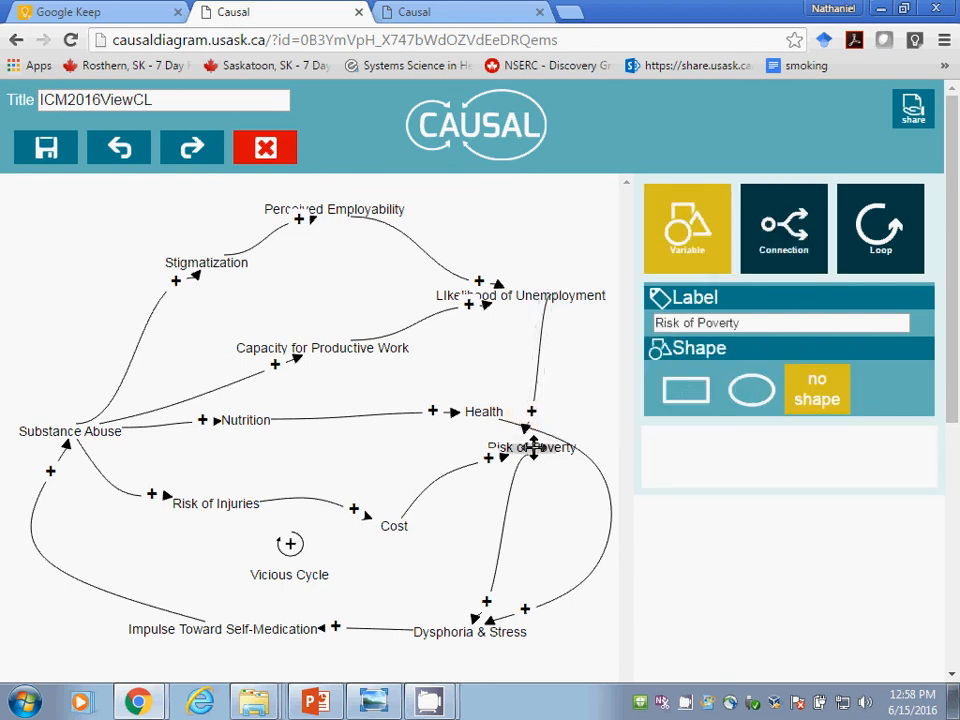
# Step: Move Health up and slightly left, and add a positive connection from it to Risk of Poverty
pyautogui.click(477, 410)
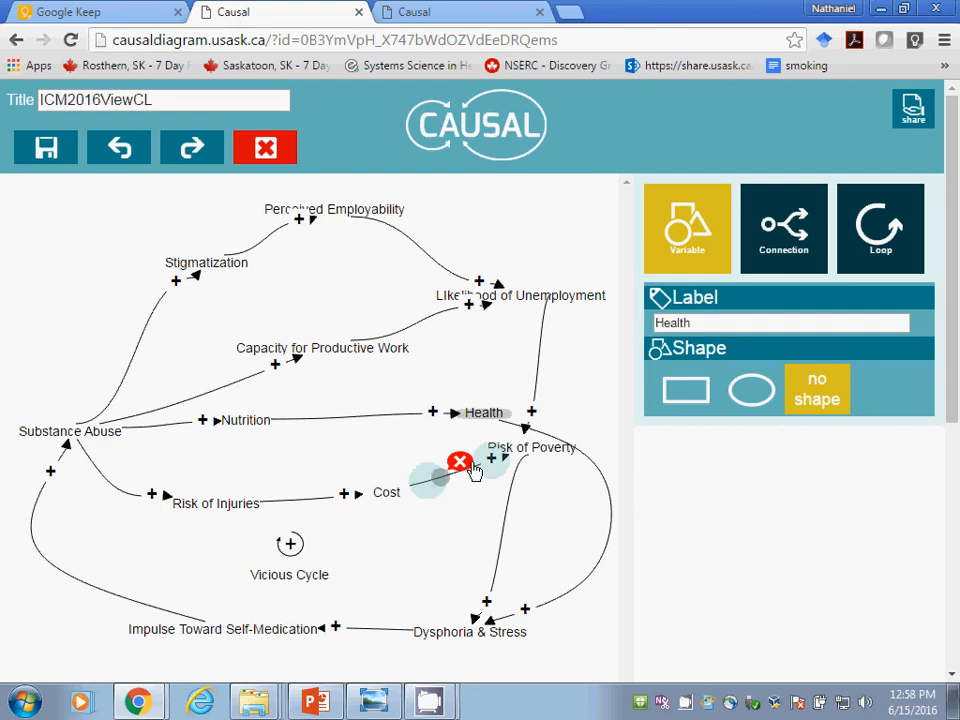
pyautogui.moveTo(484, 412); pyautogui.dragTo(465, 386)
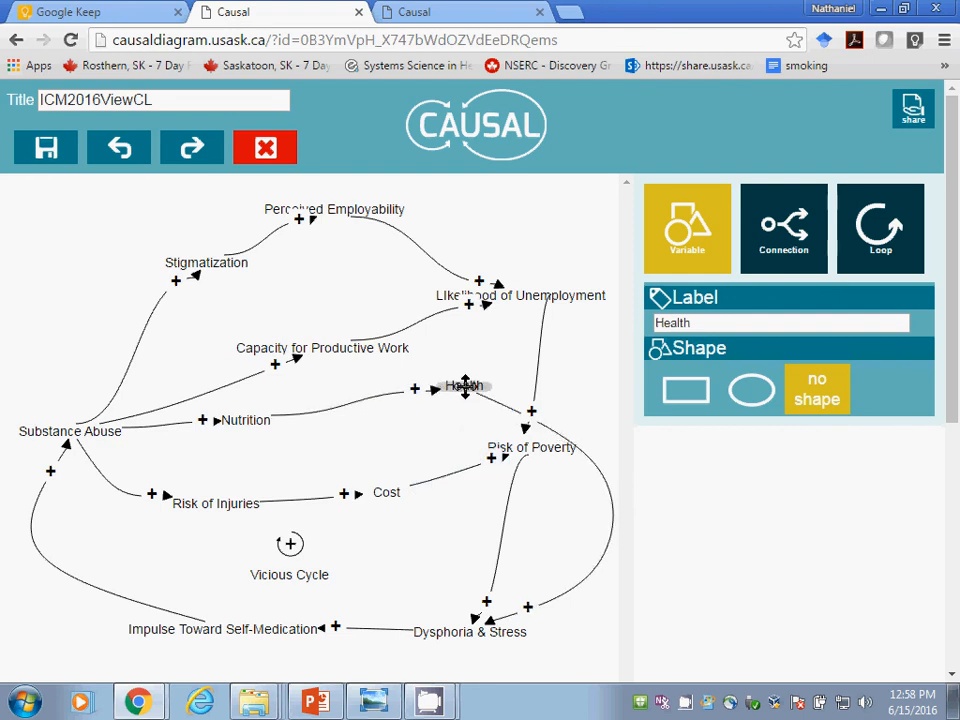
pyautogui.click(765, 258)
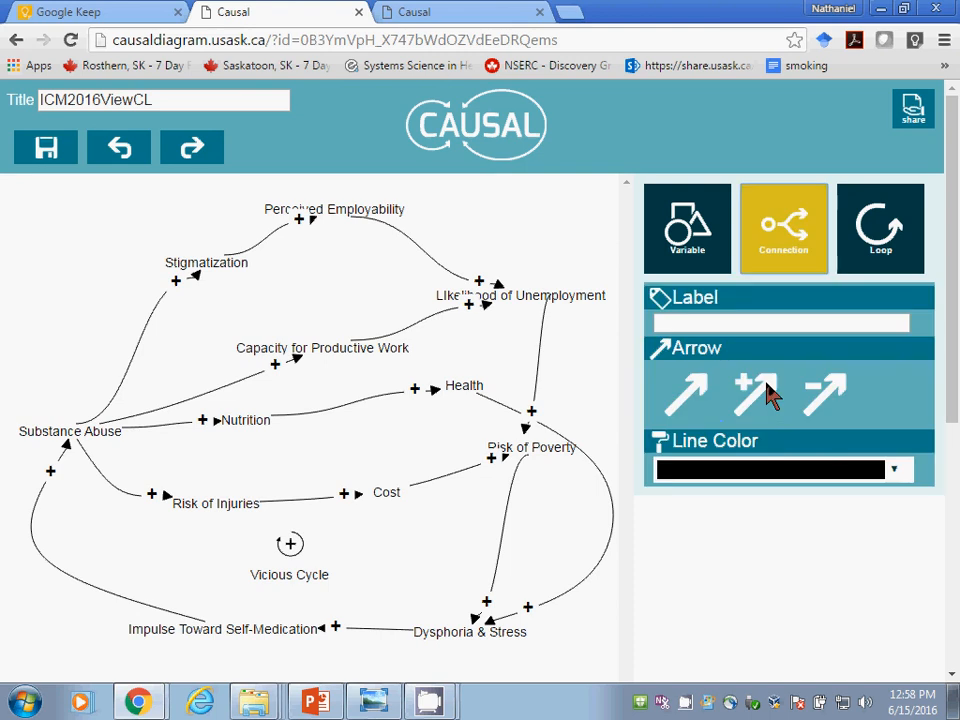
pyautogui.click(767, 392)
pyautogui.moveTo(460, 387); pyautogui.dragTo(512, 440)
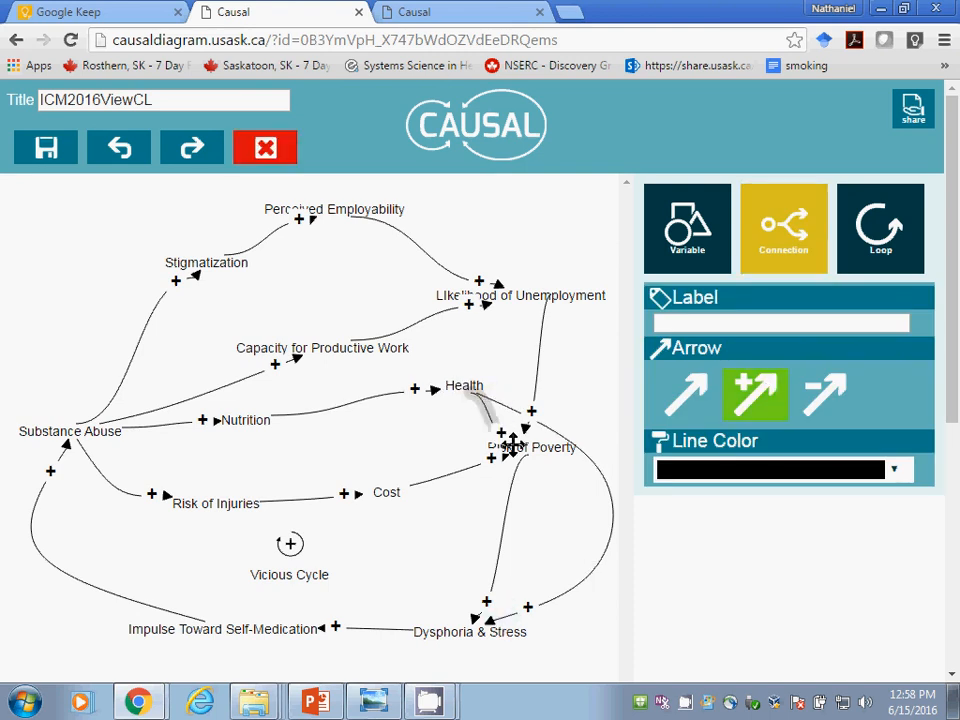
pyautogui.rightClick(519, 450)
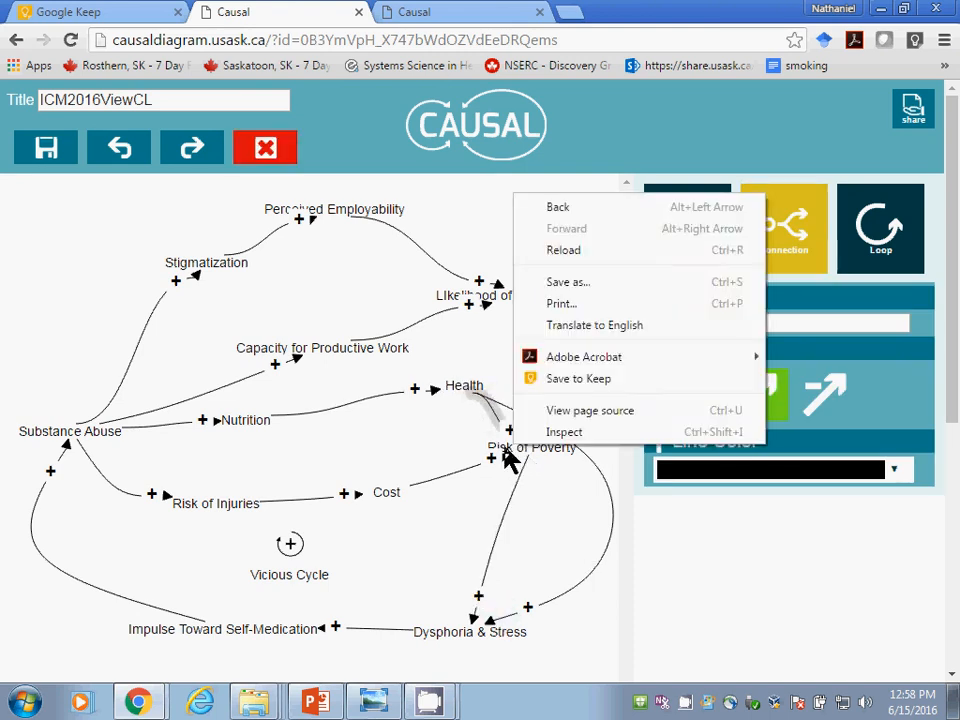
pyautogui.click(518, 447)
# Step: Move Risk of Poverty down and left, closer to Cost, and bend the connection from Cost to Risk of Poverty
pyautogui.moveTo(556, 449)
pyautogui.mouseDown()
pyautogui.moveTo(530, 533)
pyautogui.moveTo(553, 497)
pyautogui.mouseUp()
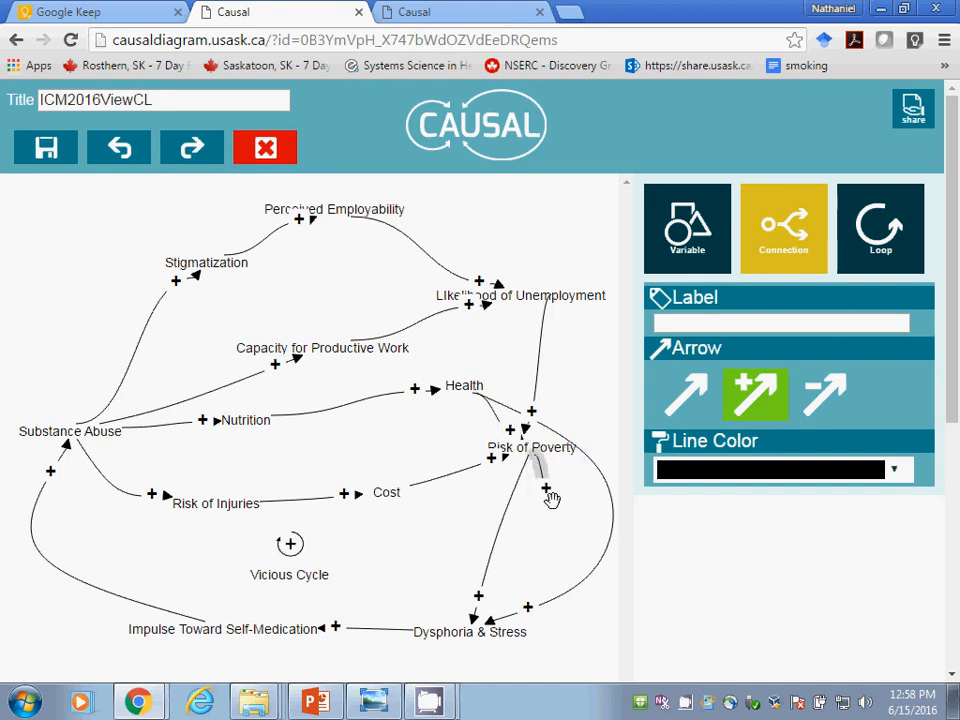
pyautogui.click(560, 514)
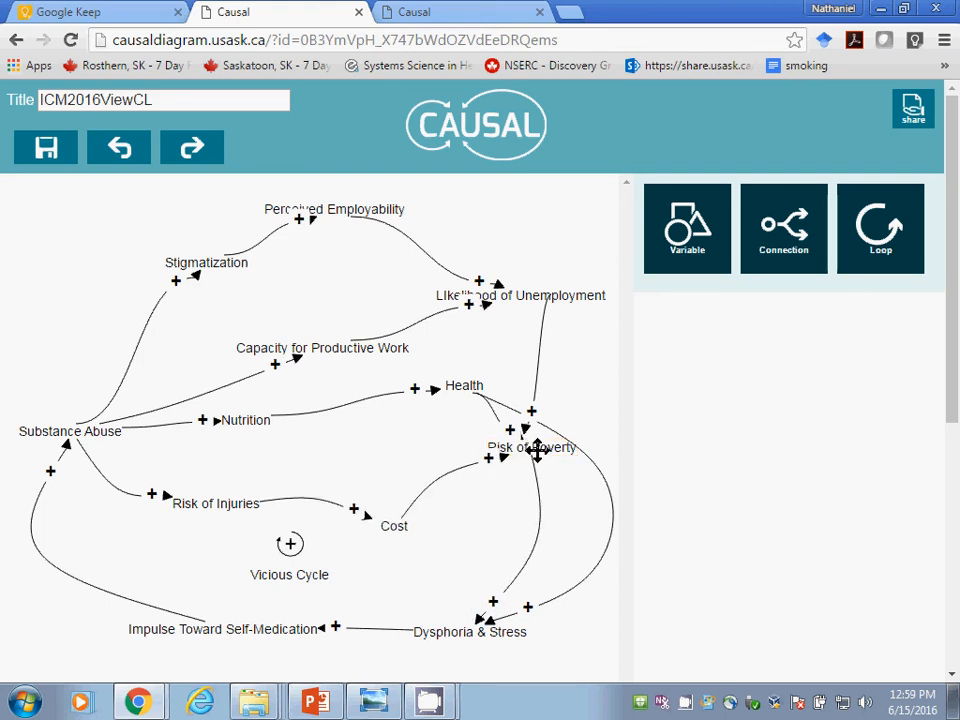
pyautogui.moveTo(536, 450); pyautogui.dragTo(514, 486)
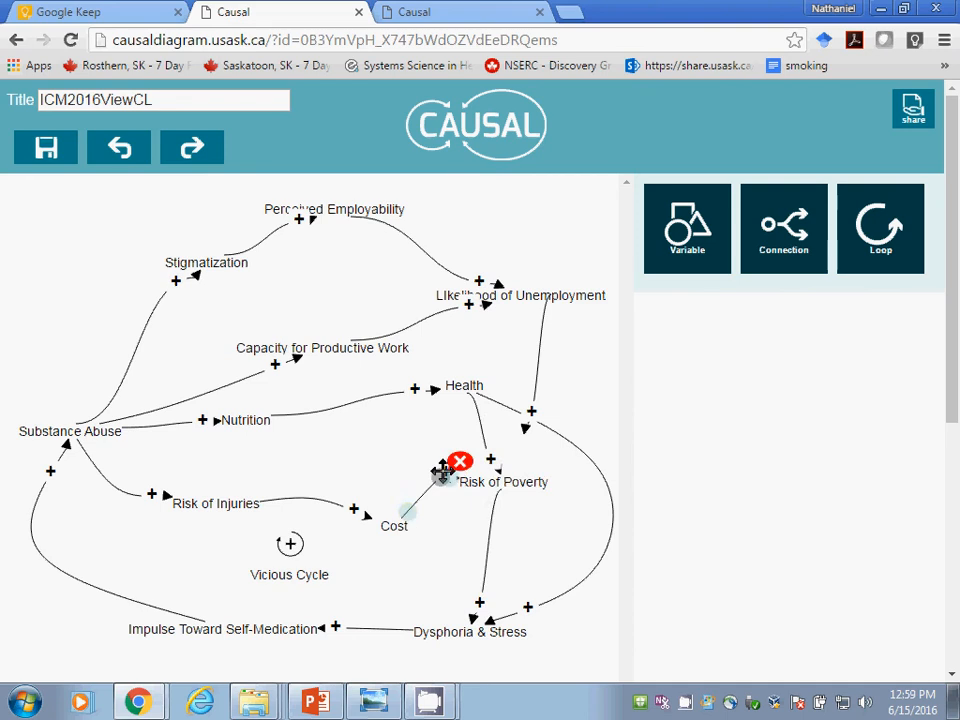
pyautogui.click(428, 503)
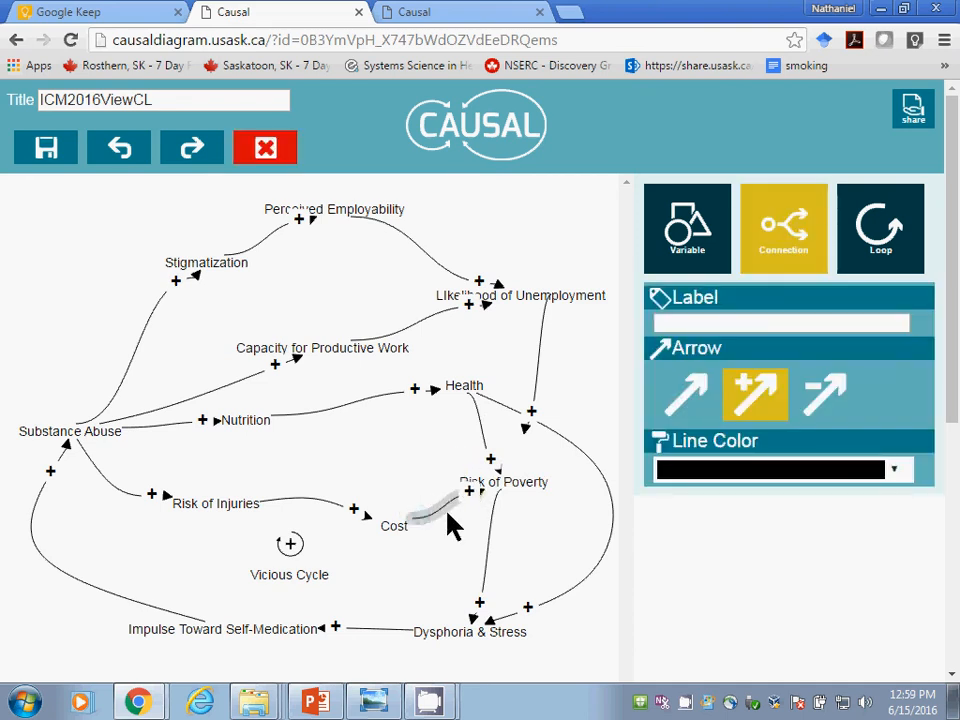
# Step: Move Risk of Poverty up and right, and replace the connection from Cost to it with a new positive one
pyautogui.click(493, 510)
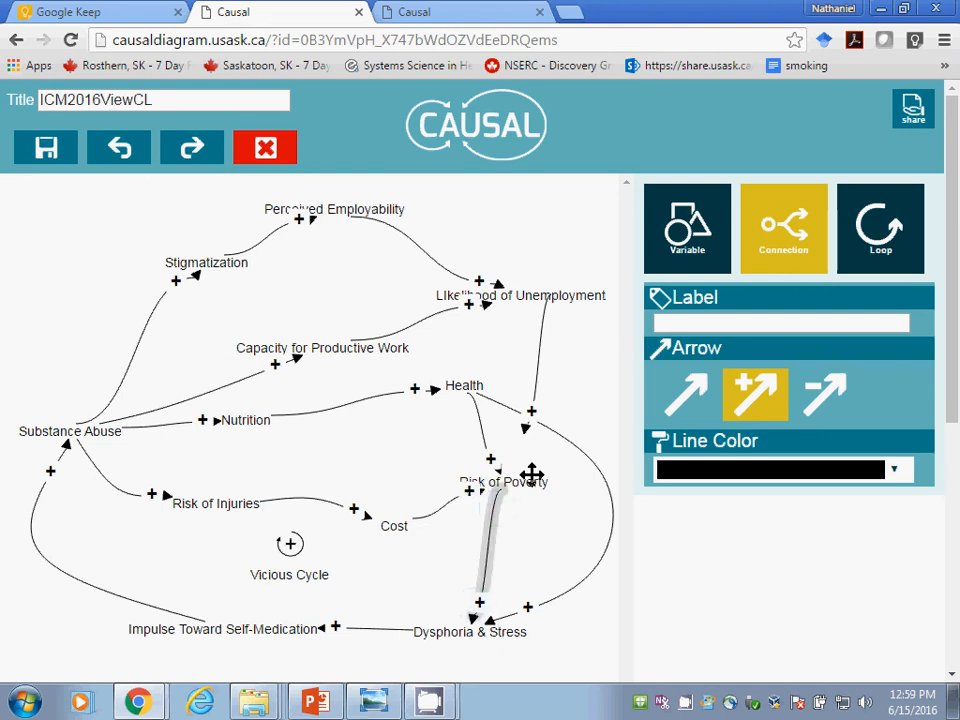
pyautogui.moveTo(527, 481); pyautogui.dragTo(555, 457)
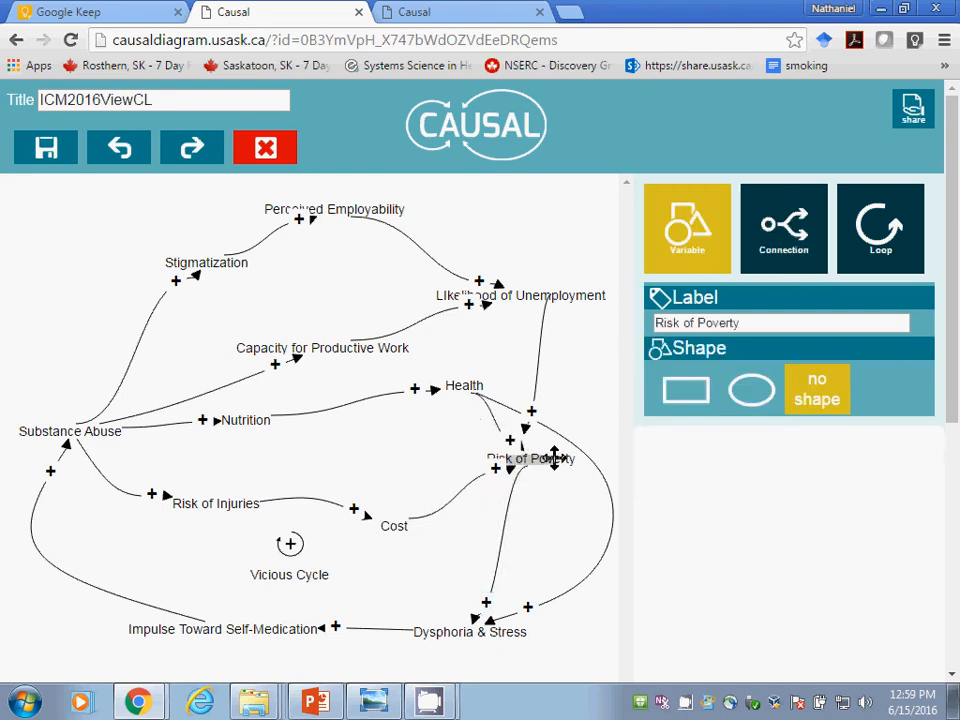
pyautogui.click(476, 480)
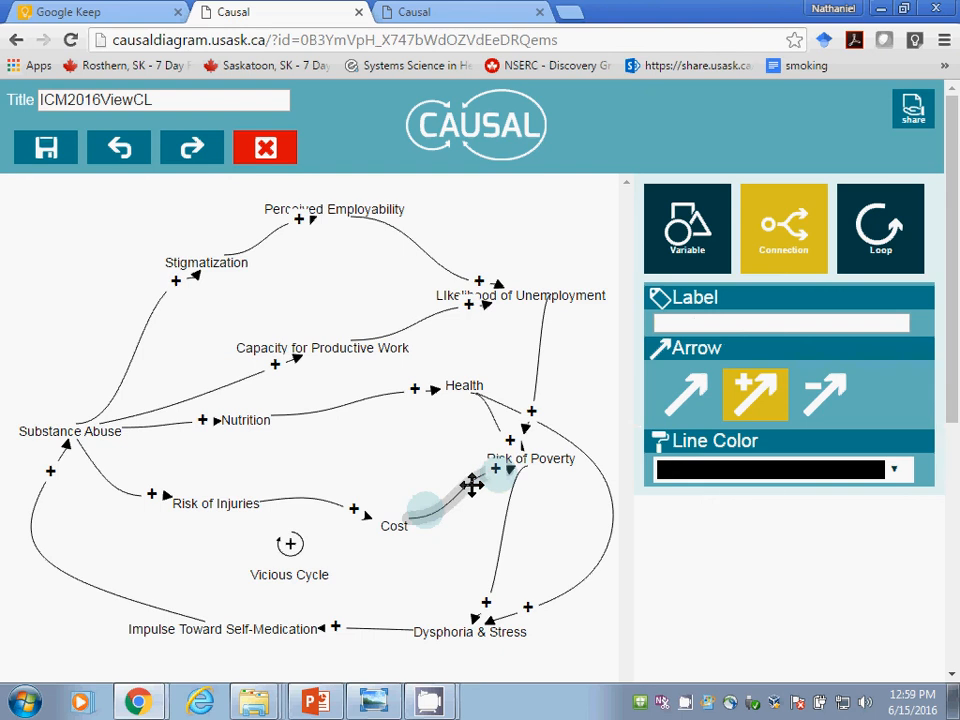
pyautogui.press('Delete')
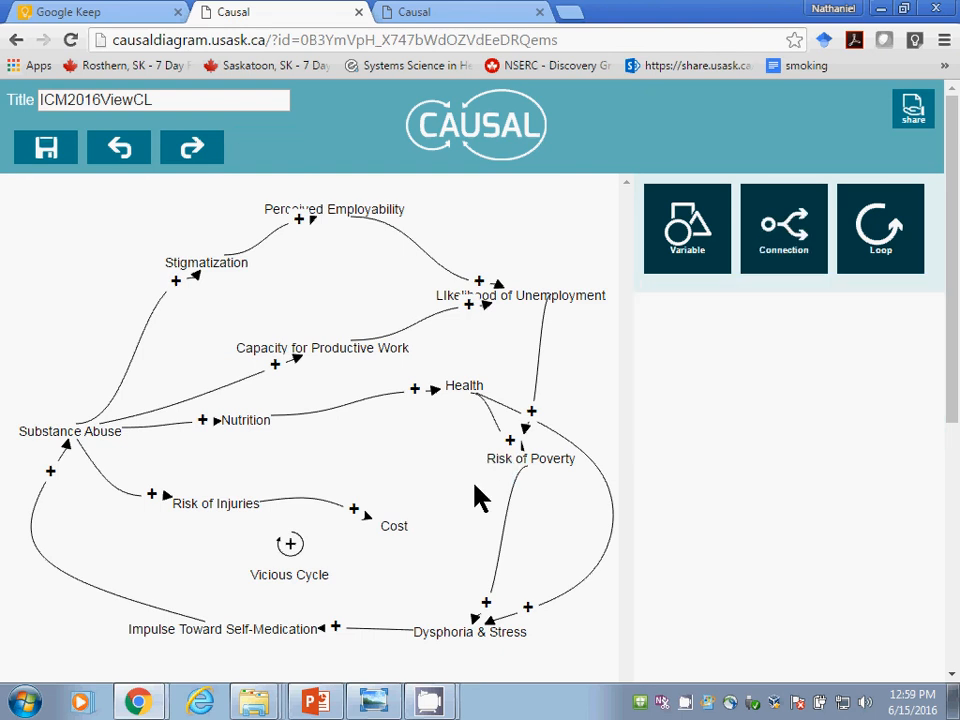
pyautogui.click(745, 231)
pyautogui.click(747, 387)
pyautogui.moveTo(398, 532)
pyautogui.mouseDown()
pyautogui.moveTo(392, 521)
pyautogui.moveTo(499, 456)
pyautogui.mouseUp()
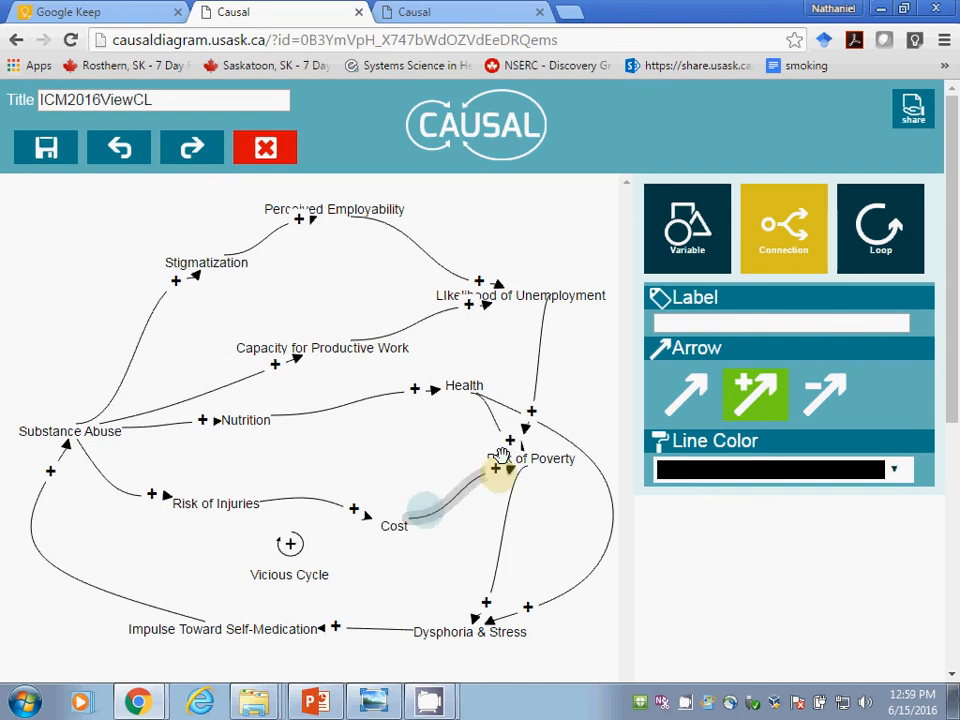
# Step: Route the connection from LIkelihood of Unemployment onto Risk of Poverty, and delete the stray short connection beside that variable
pyautogui.moveTo(539, 480); pyautogui.dragTo(518, 468)
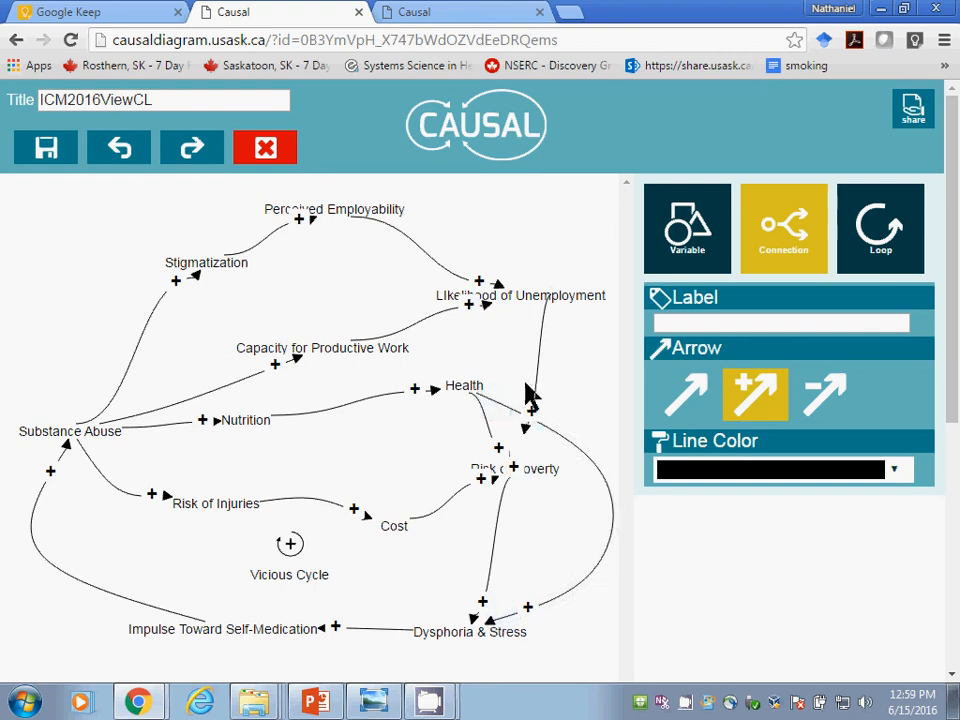
pyautogui.moveTo(533, 392); pyautogui.dragTo(483, 499)
pyautogui.click(522, 445)
pyautogui.click(515, 406)
pyautogui.click(505, 487)
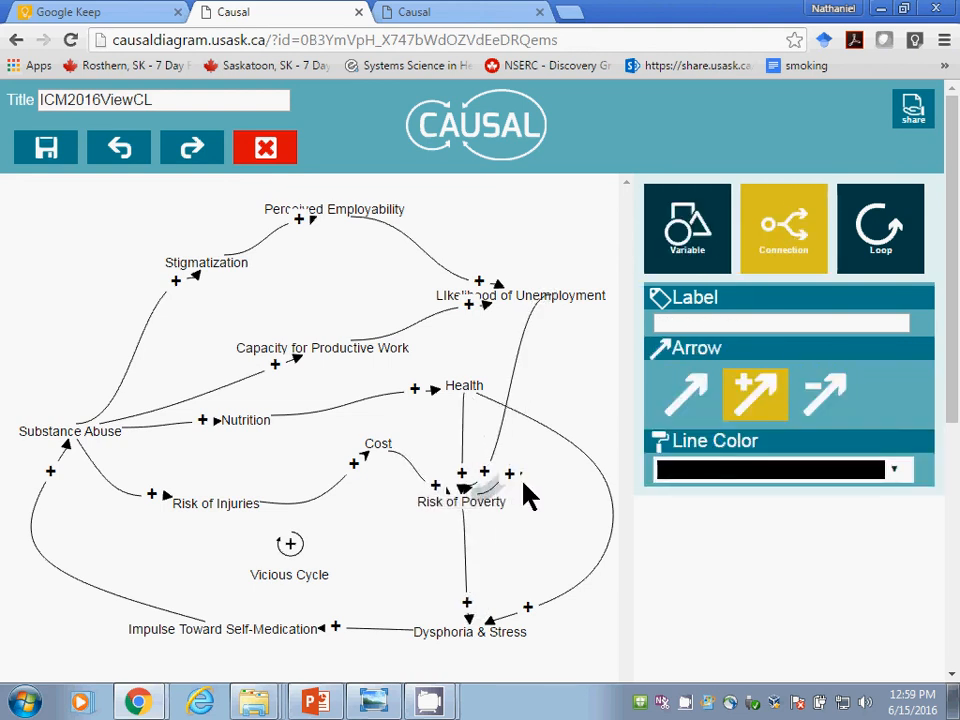
pyautogui.press('Delete')
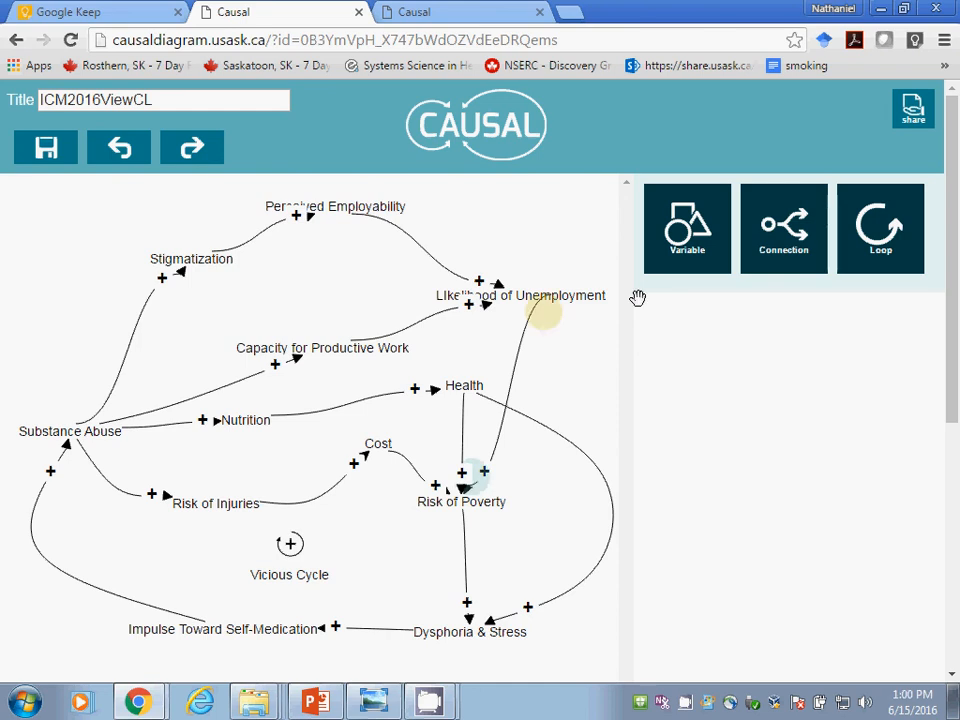
# Step: Add a positive connection from LIkelihood of Unemployment to Dysphoria & Stress, and remove the stray connection near Health
pyautogui.click(808, 230)
pyautogui.click(752, 391)
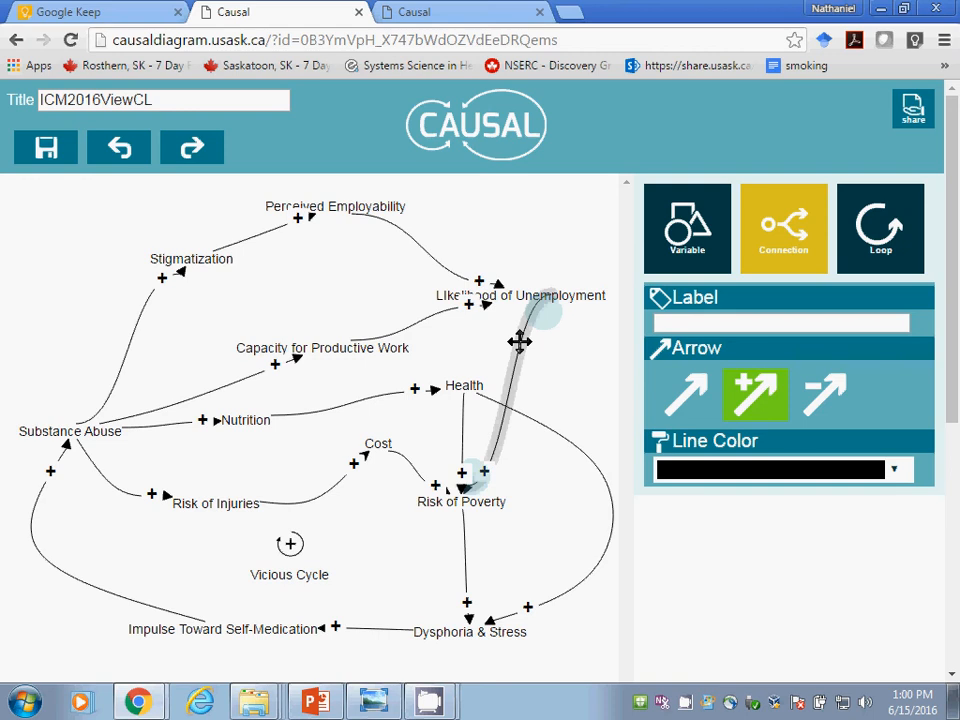
pyautogui.moveTo(527, 294); pyautogui.dragTo(472, 627)
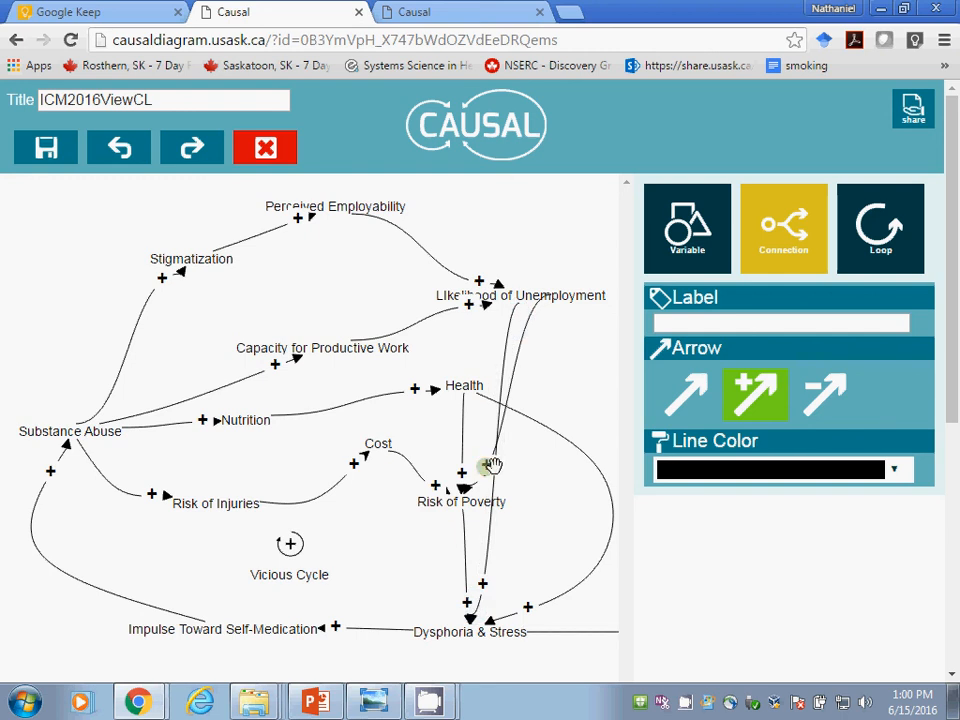
pyautogui.moveTo(587, 477); pyautogui.dragTo(497, 371)
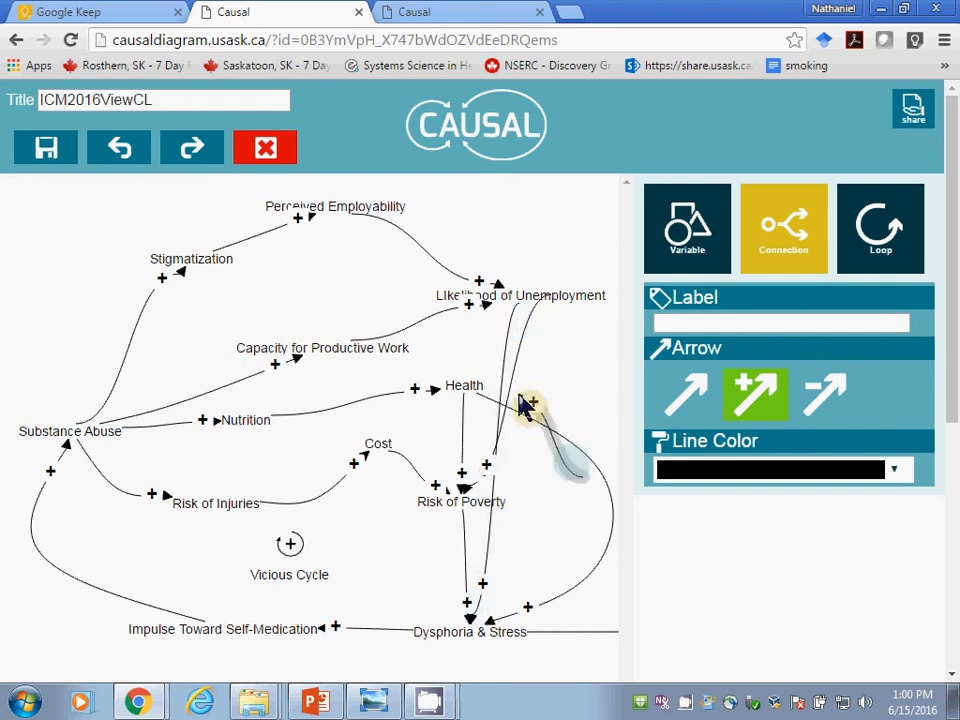
pyautogui.click(521, 405)
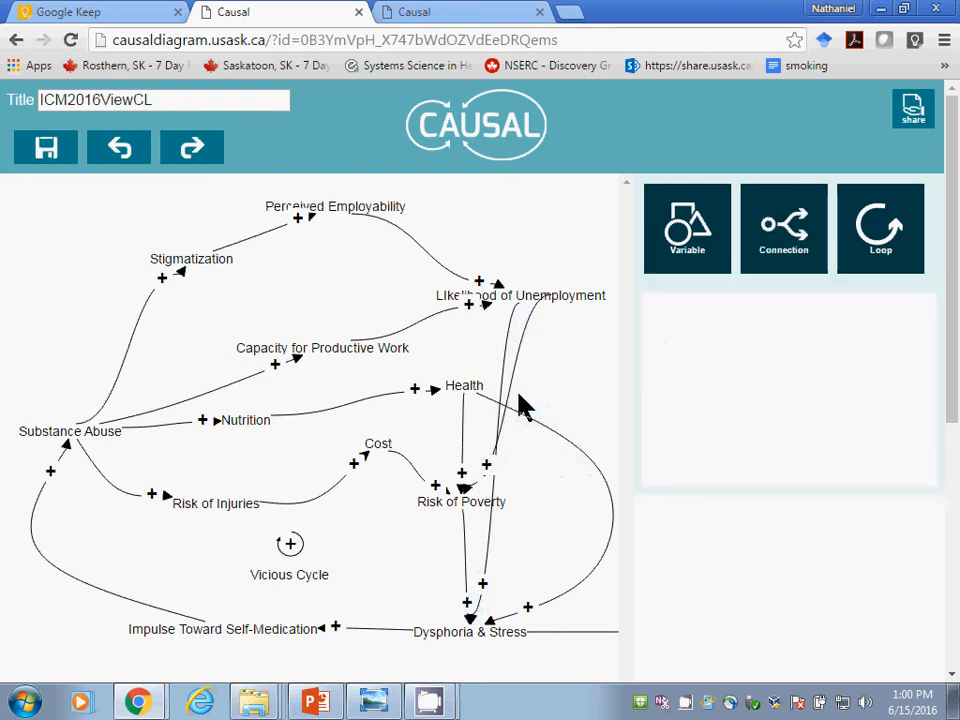
# Step: Bend the connection from LIkelihood of Unemployment to Dysphoria & Stress outward to the right, and reshape the one to Risk of Poverty
pyautogui.click(499, 375)
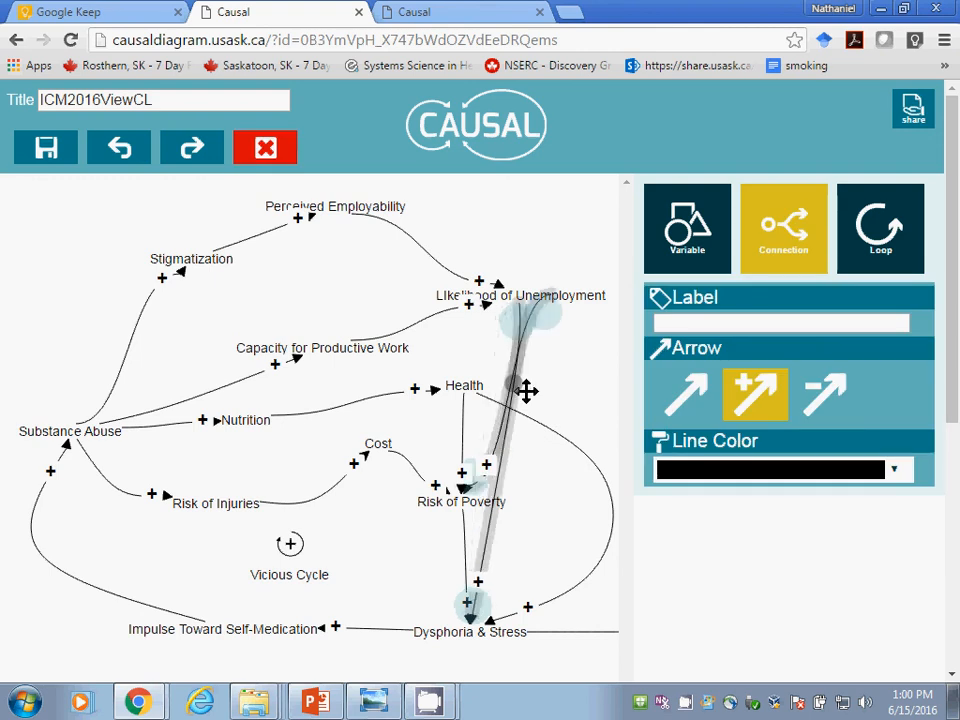
pyautogui.moveTo(526, 391); pyautogui.dragTo(600, 407)
pyautogui.click(510, 372)
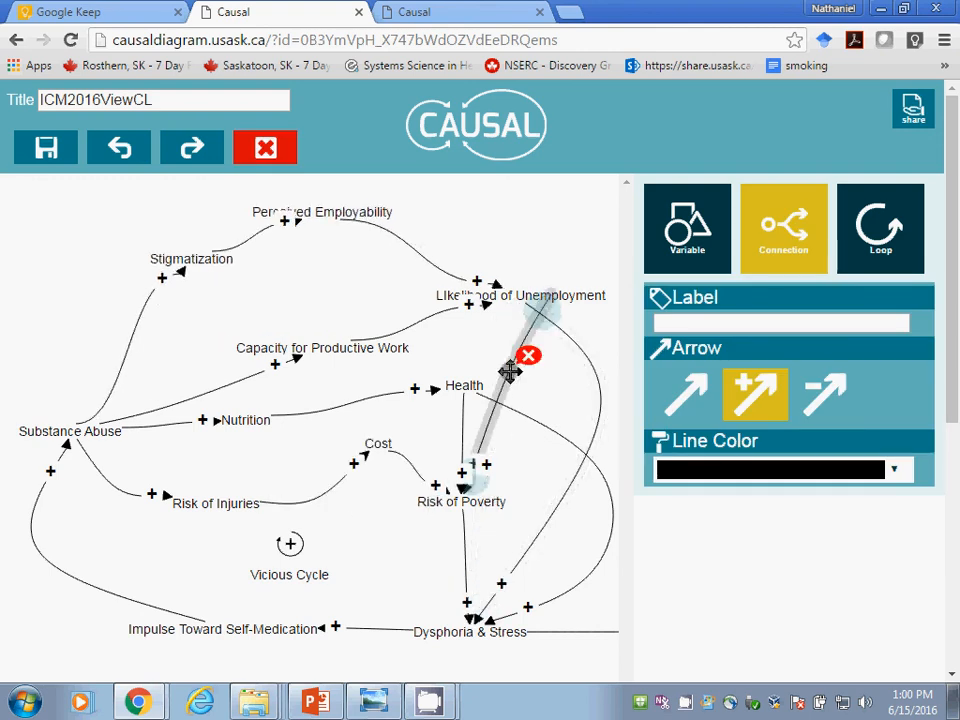
pyautogui.moveTo(510, 370); pyautogui.dragTo(504, 332)
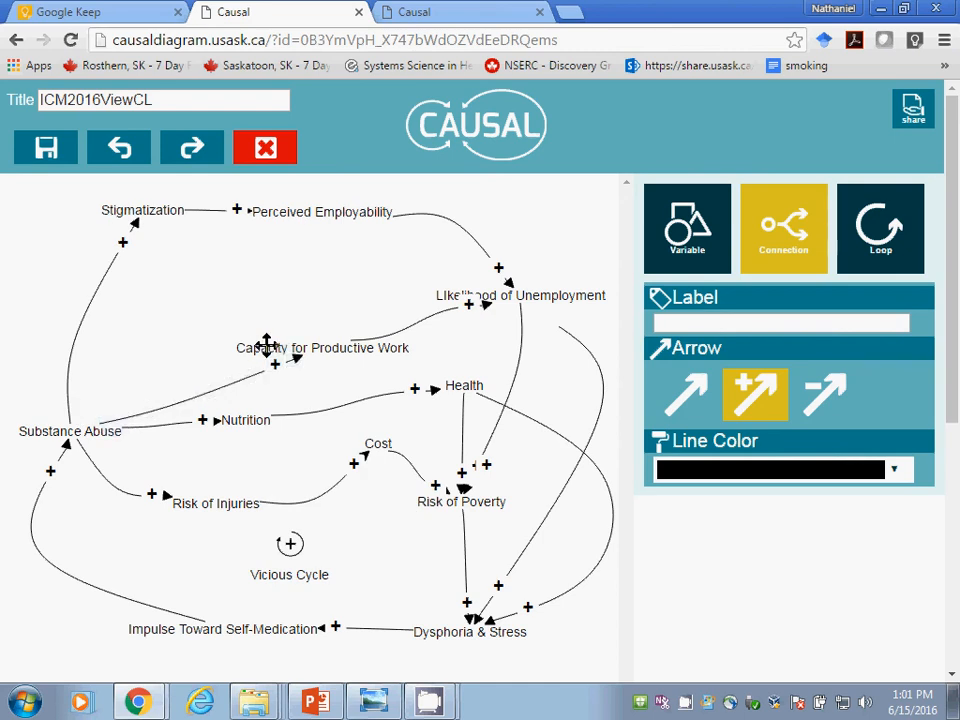
# Step: Move Capacity for Productive Work up and left, and make its connection to LIkelihood of Unemployment negative
pyautogui.moveTo(266, 345); pyautogui.dragTo(228, 318)
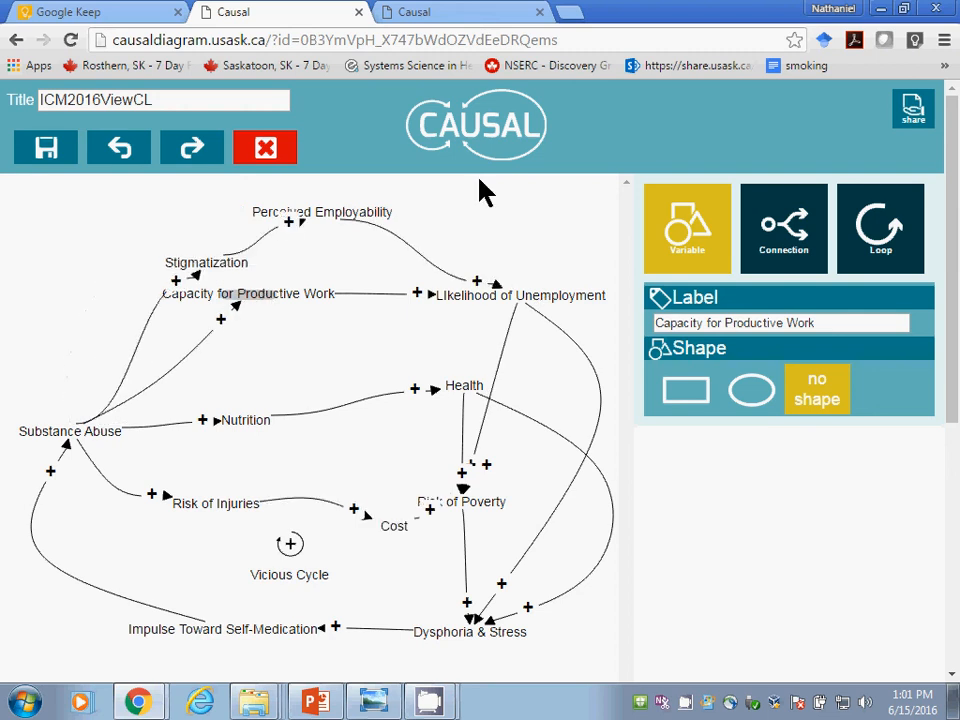
pyautogui.click(812, 250)
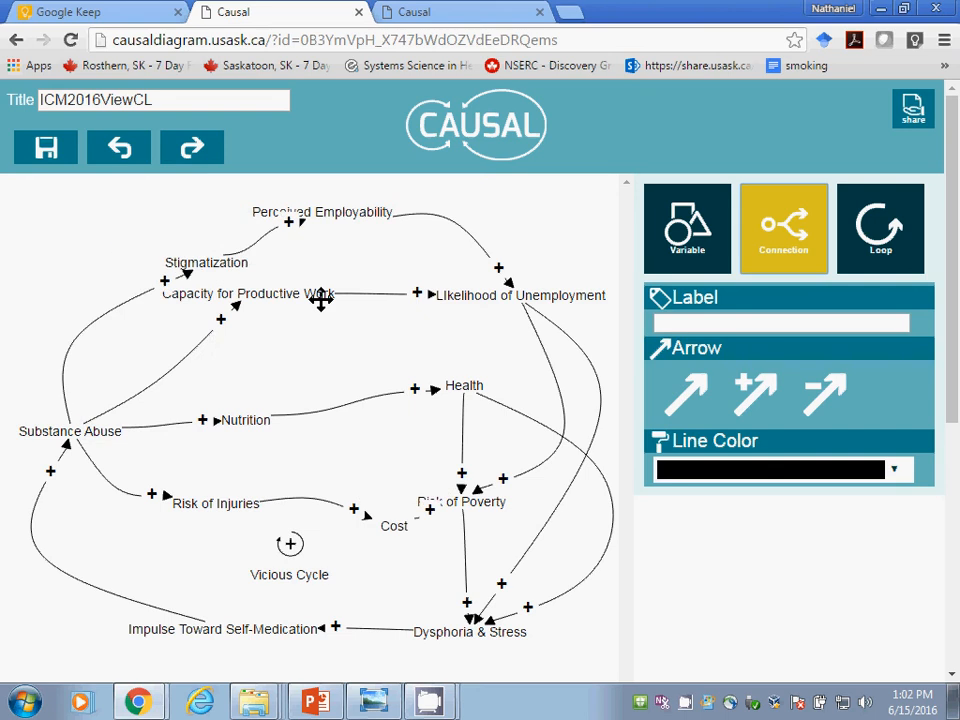
pyautogui.click(374, 297)
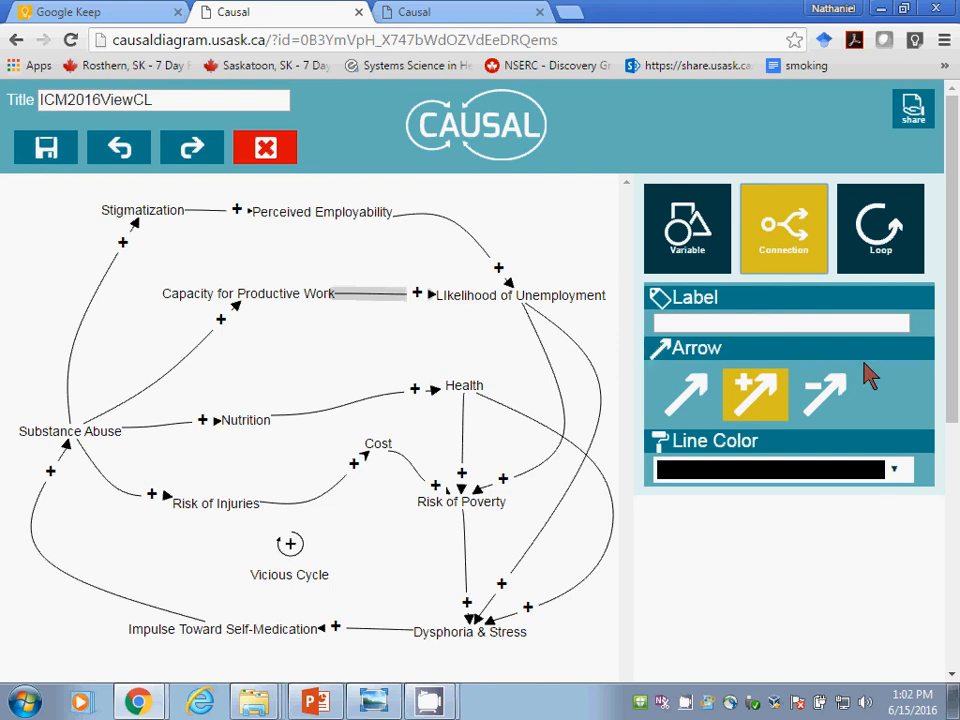
pyautogui.click(830, 393)
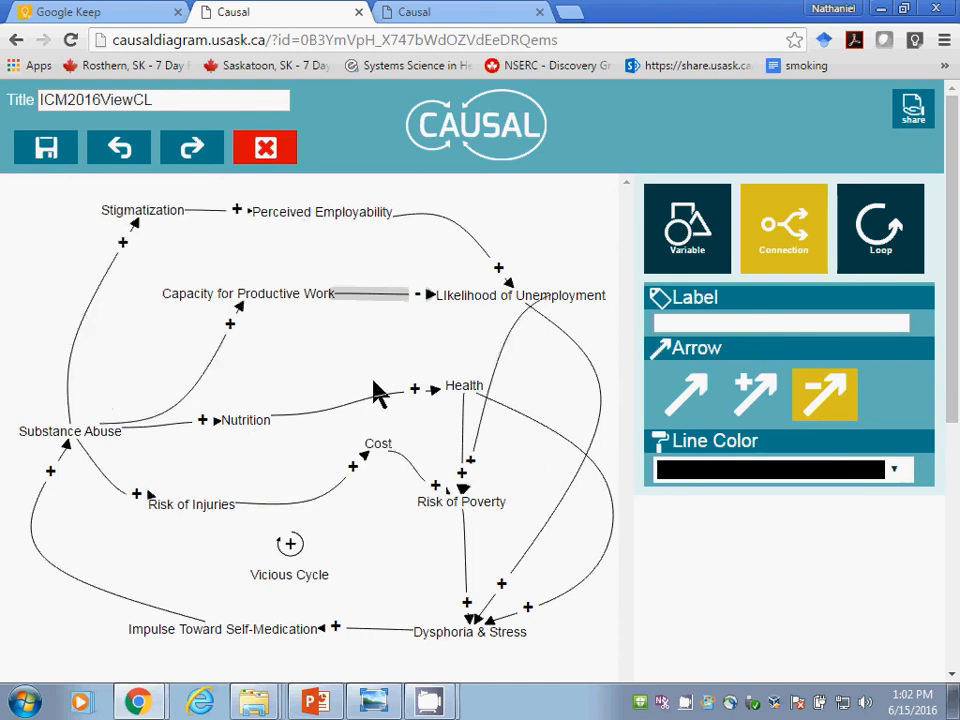
# Step: Make the connections from Substance Abuse to Nutrition and from Substance Abuse to Capacity for Productive Work negative
pyautogui.click(160, 425)
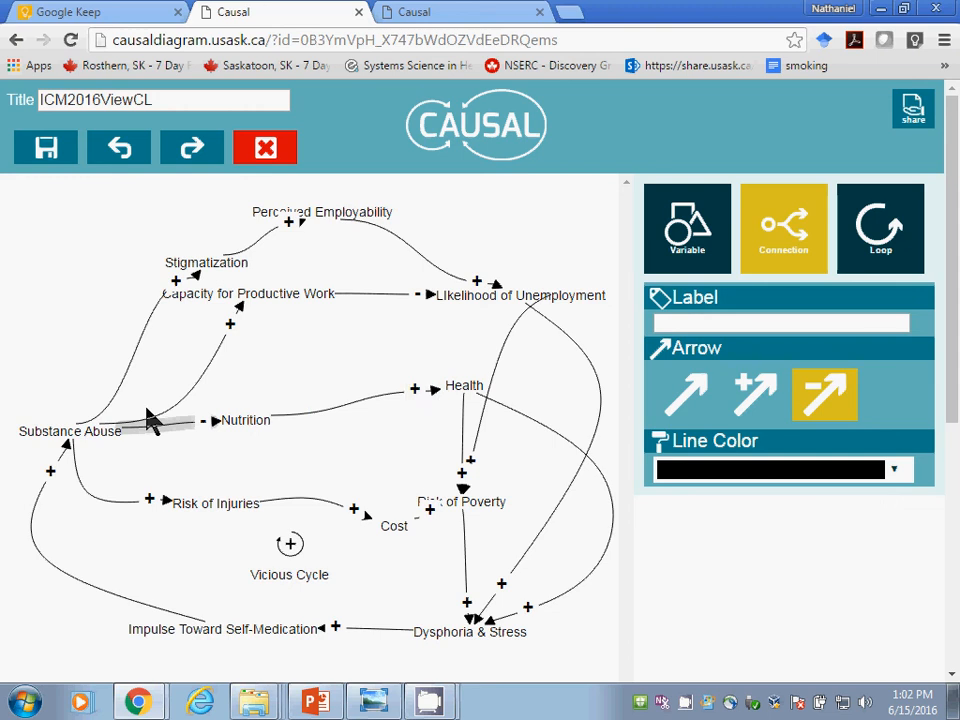
pyautogui.click(208, 362)
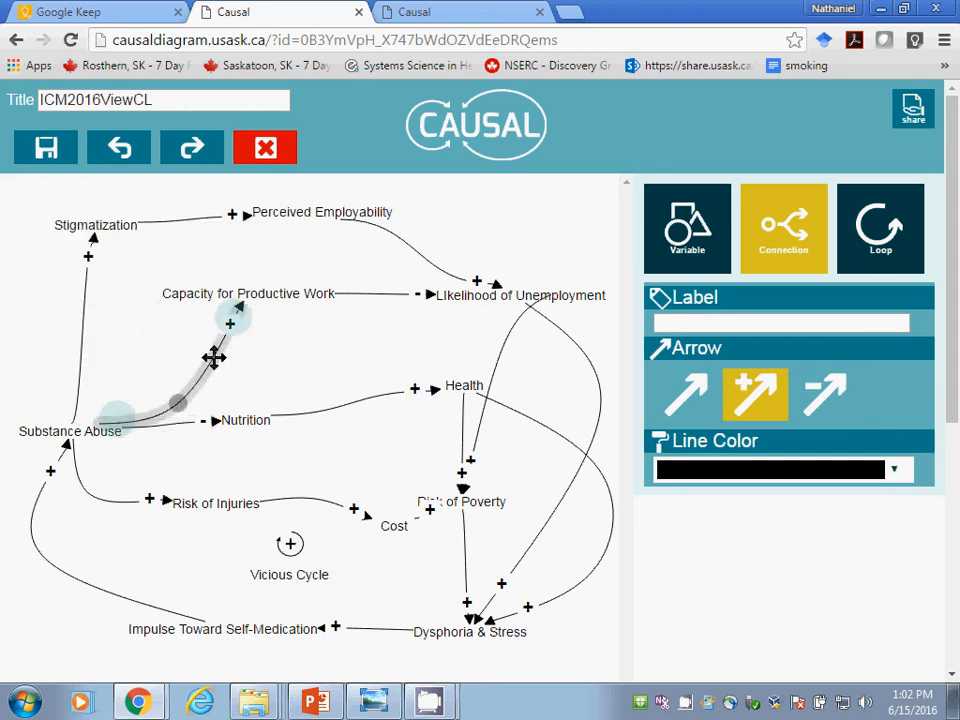
pyautogui.click(795, 400)
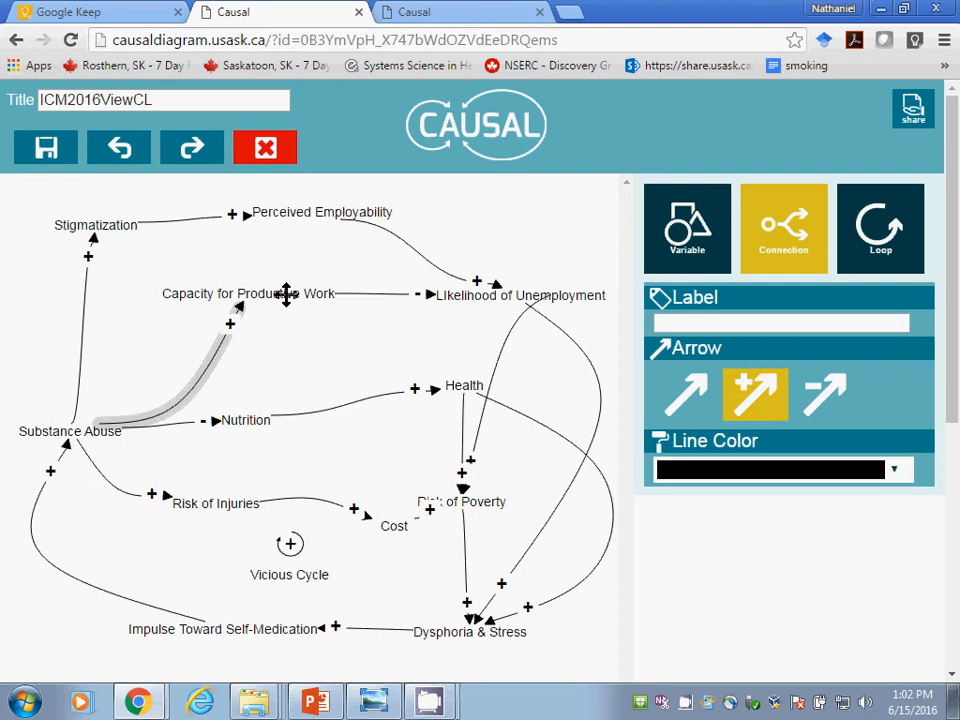
pyautogui.click(752, 400)
pyautogui.click(812, 405)
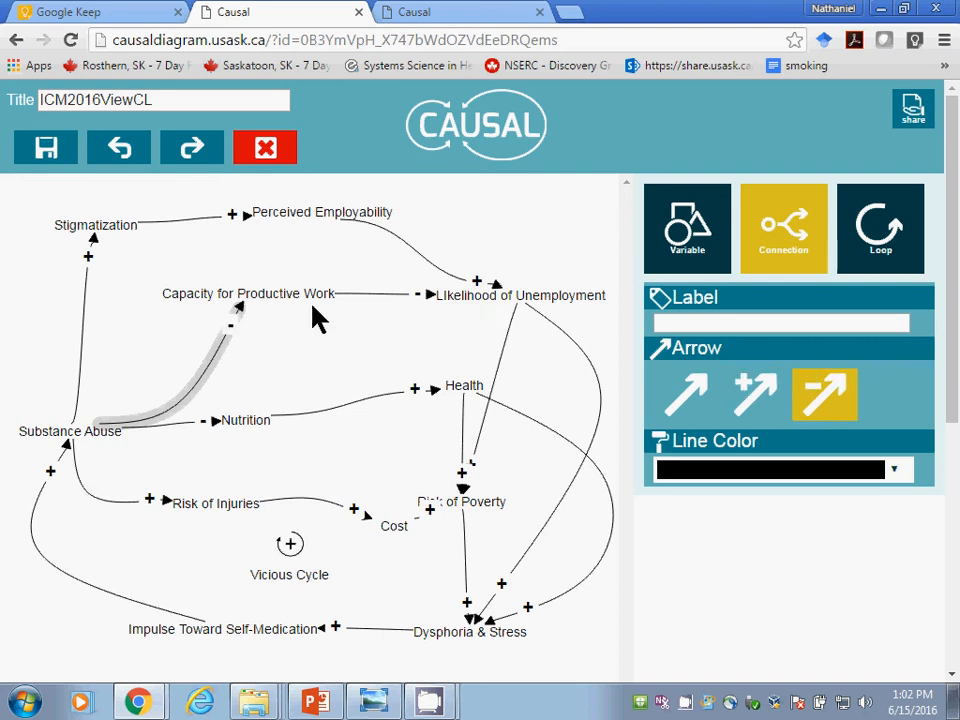
# Step: Add a positive connection from Capacity for Productive Work to Perceived Employability
pyautogui.click(253, 294)
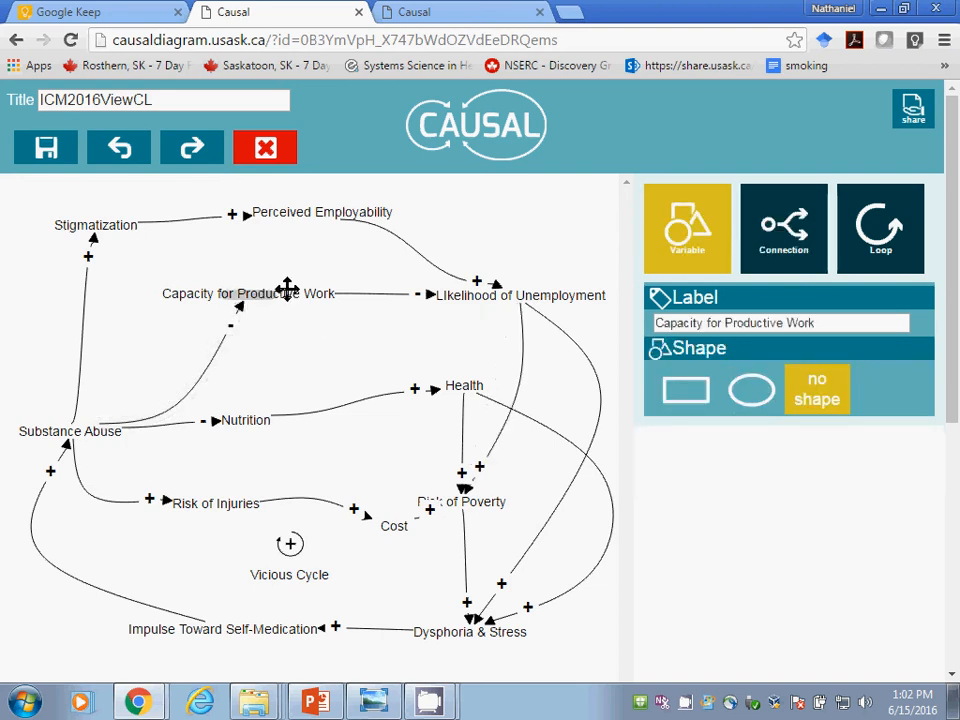
pyautogui.click(782, 265)
pyautogui.click(765, 390)
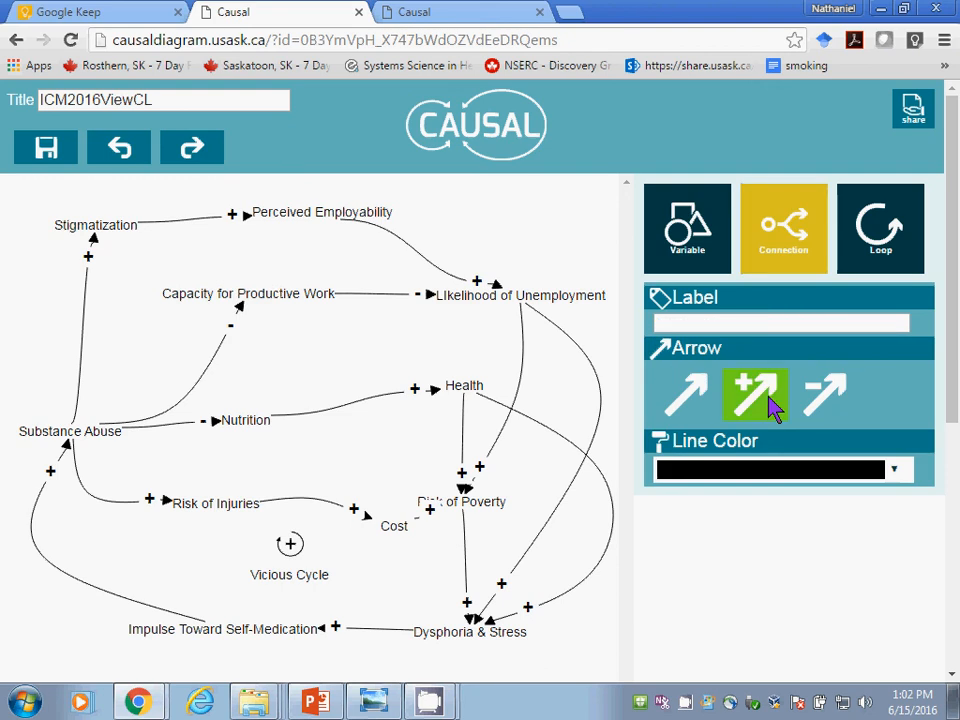
pyautogui.moveTo(301, 296); pyautogui.dragTo(336, 214)
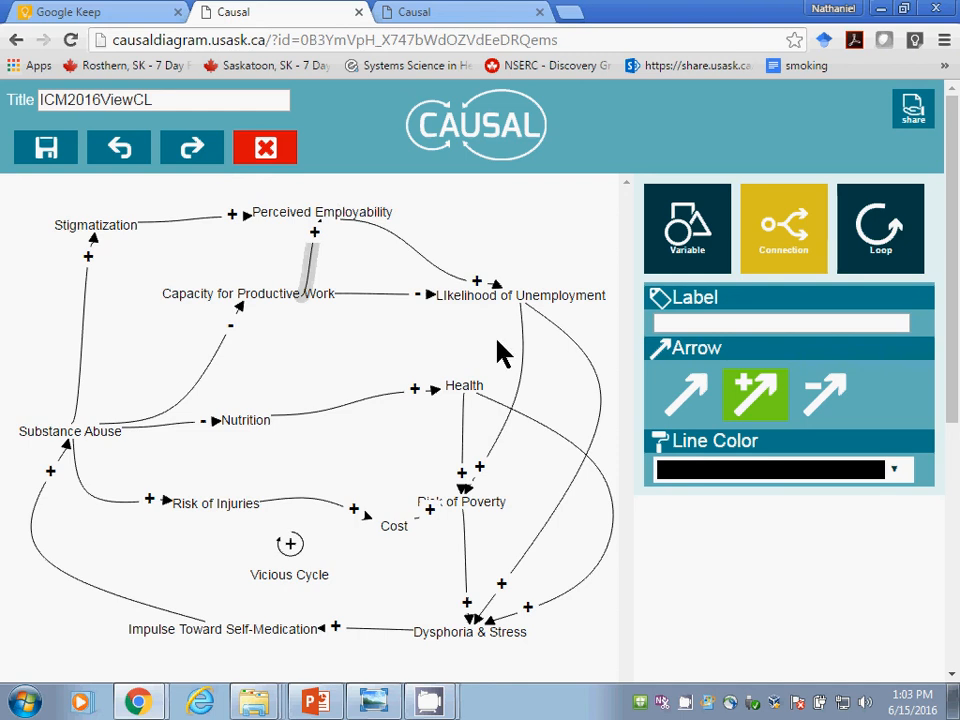
pyautogui.click(545, 508)
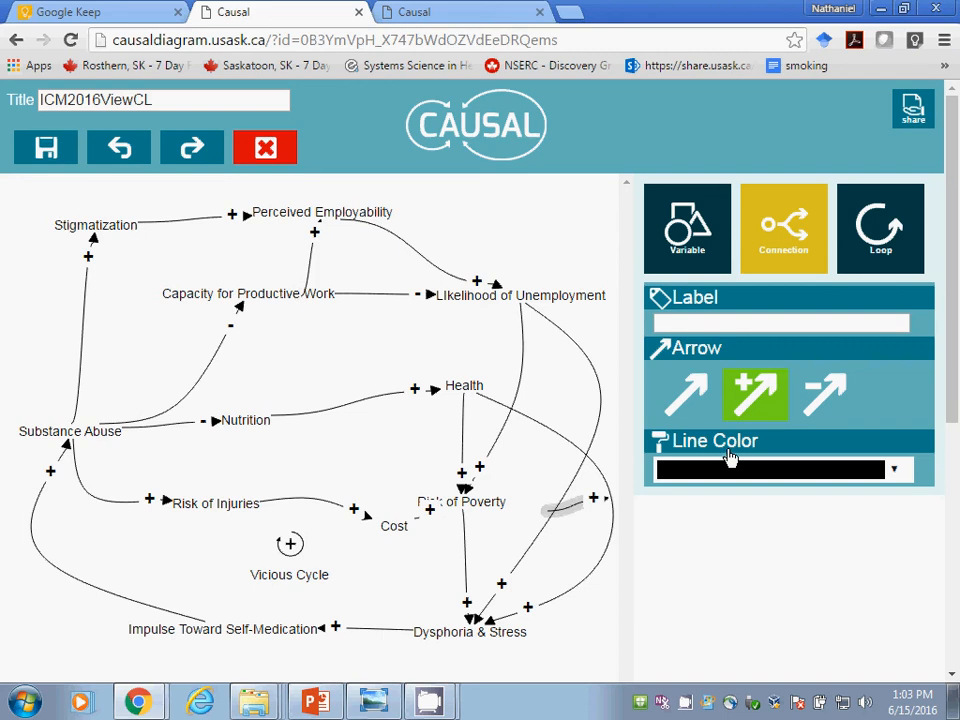
pyautogui.click(812, 398)
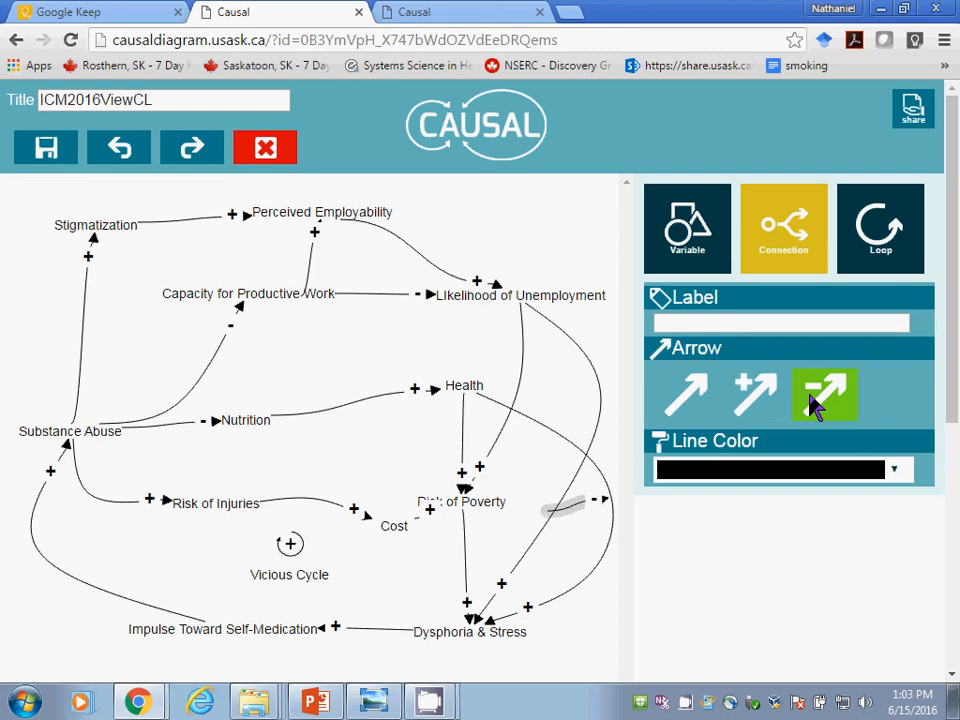
pyautogui.click(601, 505)
pyautogui.hotkey('ctrl', 'z')
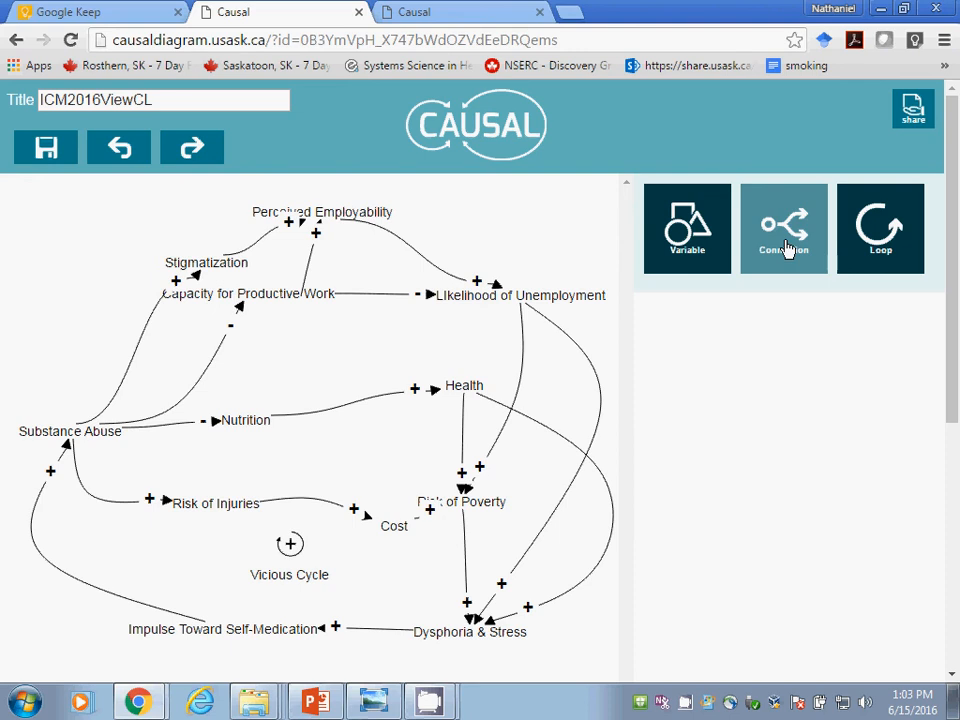
# Step: Make the connection from LIkelihood of Unemployment to Dysphoria & Stress negative
pyautogui.click(788, 249)
pyautogui.click(557, 506)
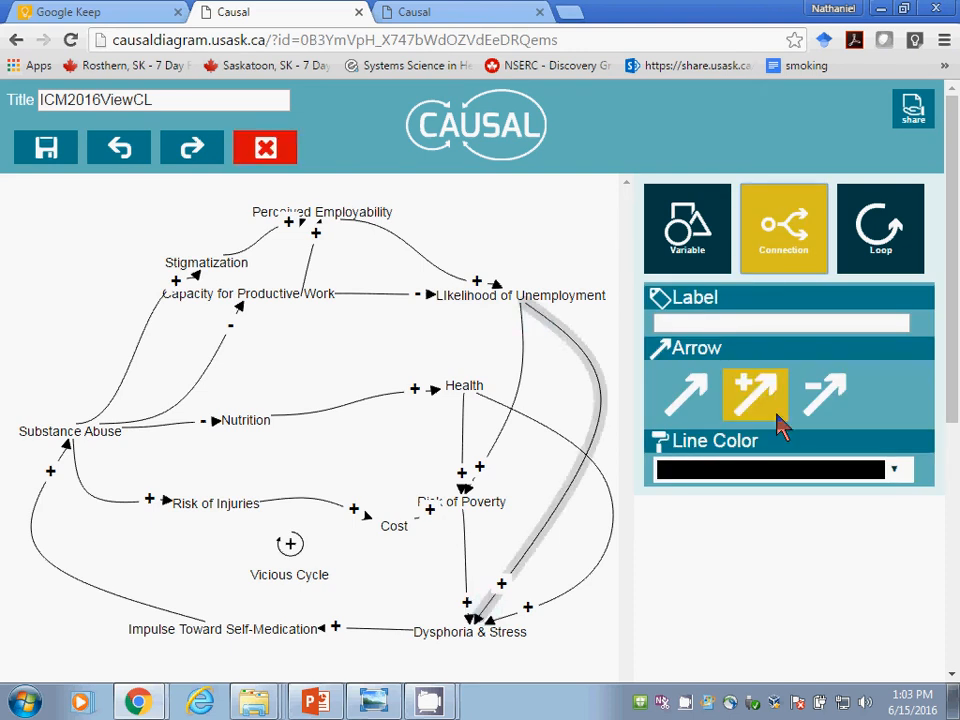
pyautogui.click(812, 400)
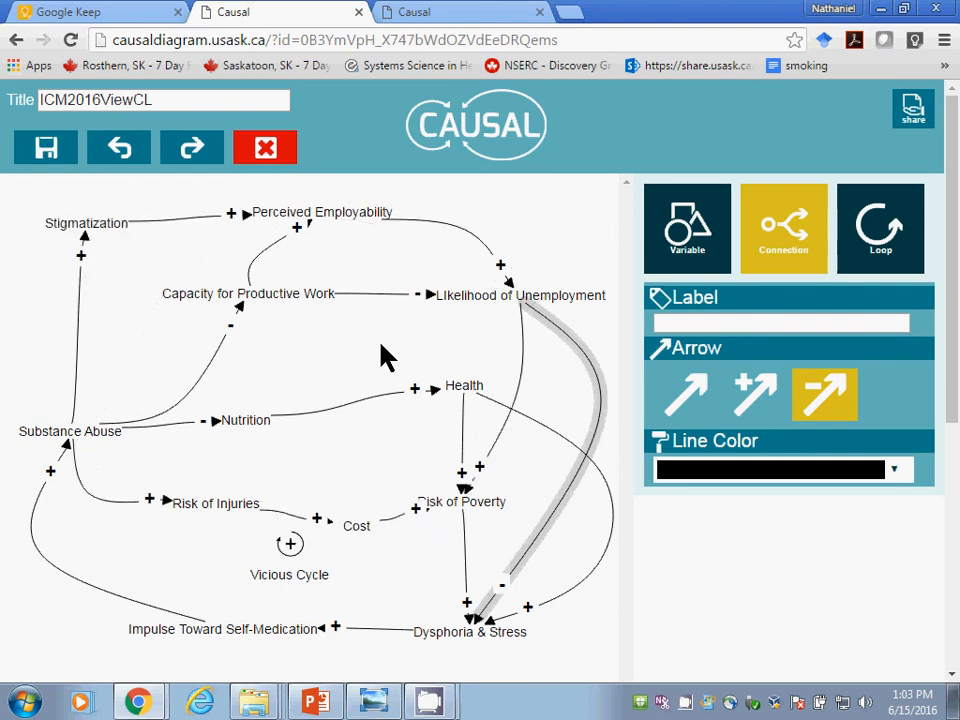
# Step: Try the rectangle shape on Perceived Employability and set it back to no shape
pyautogui.click(326, 210)
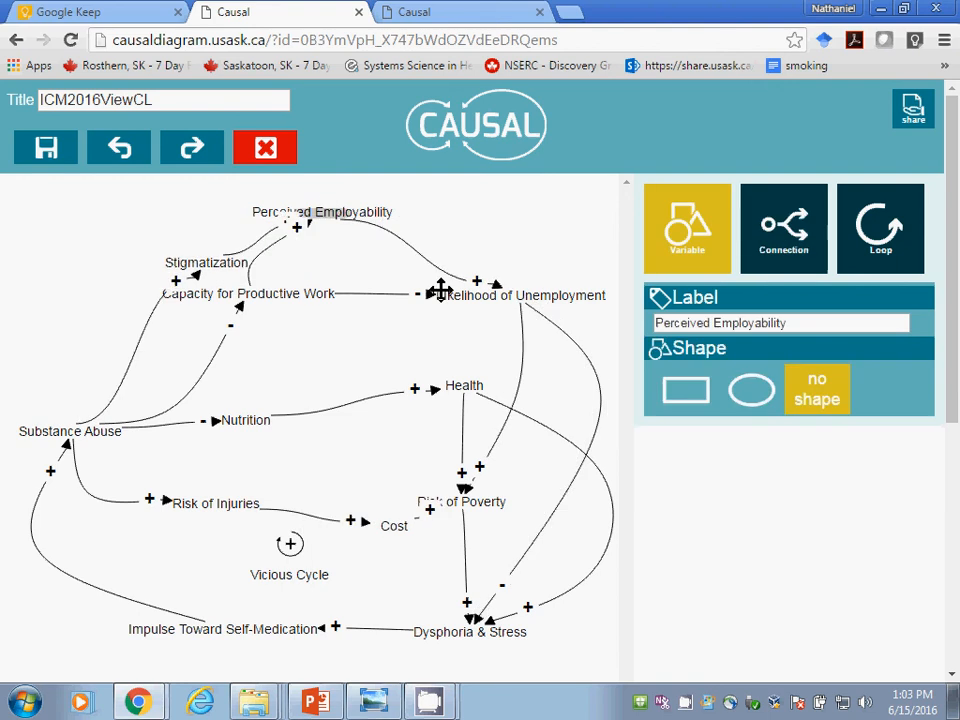
pyautogui.click(685, 387)
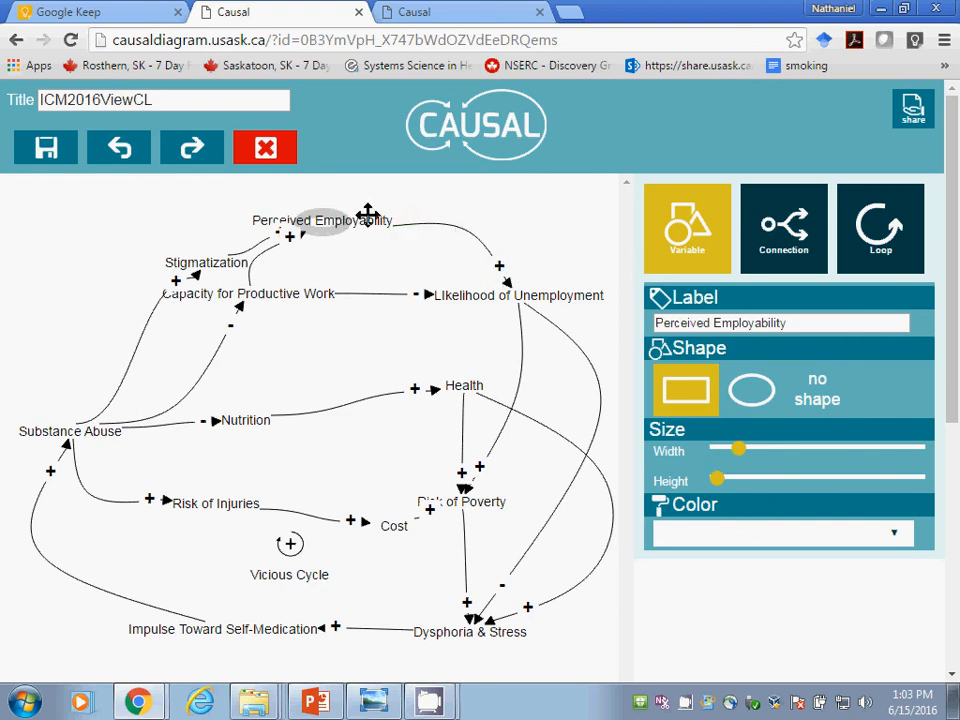
pyautogui.click(828, 393)
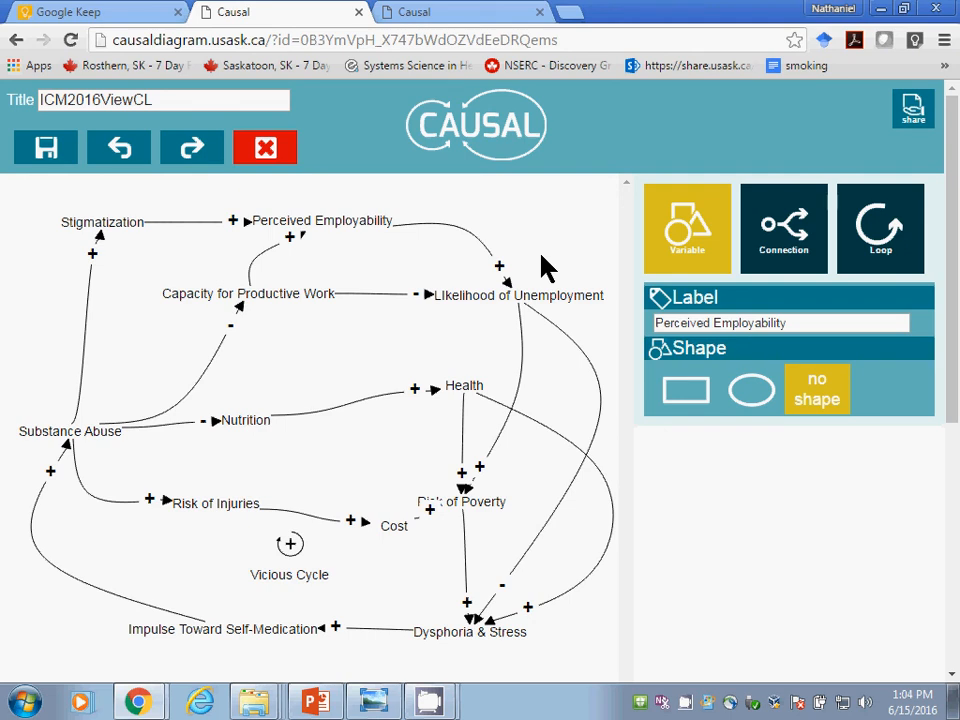
pyautogui.hotkey('alt', 'Tab')
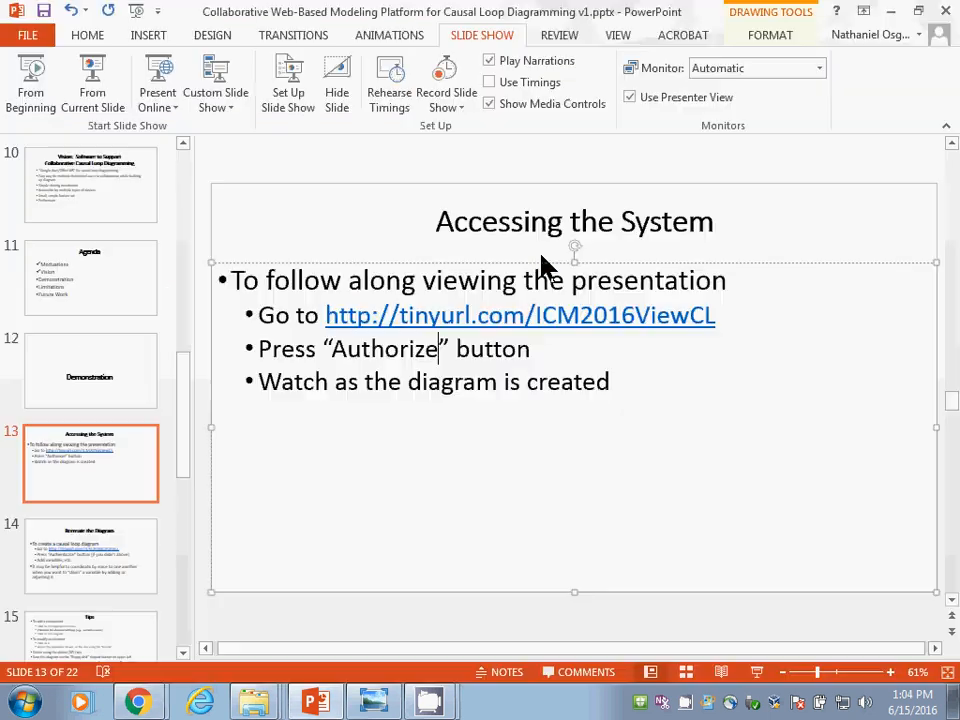
pyautogui.hotkey('alt', 'Tab')
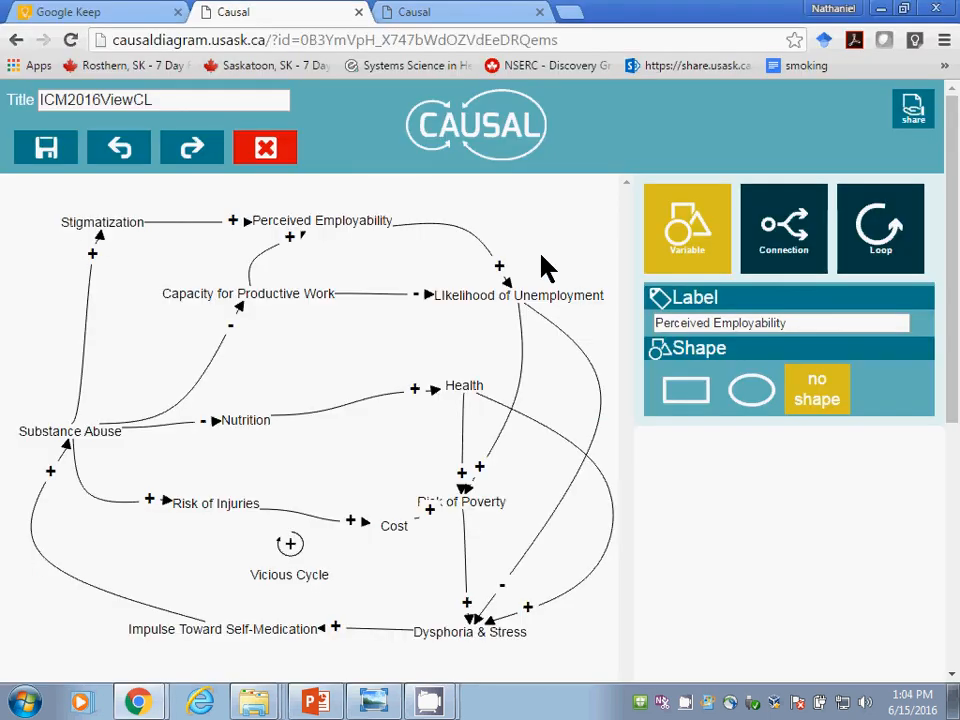
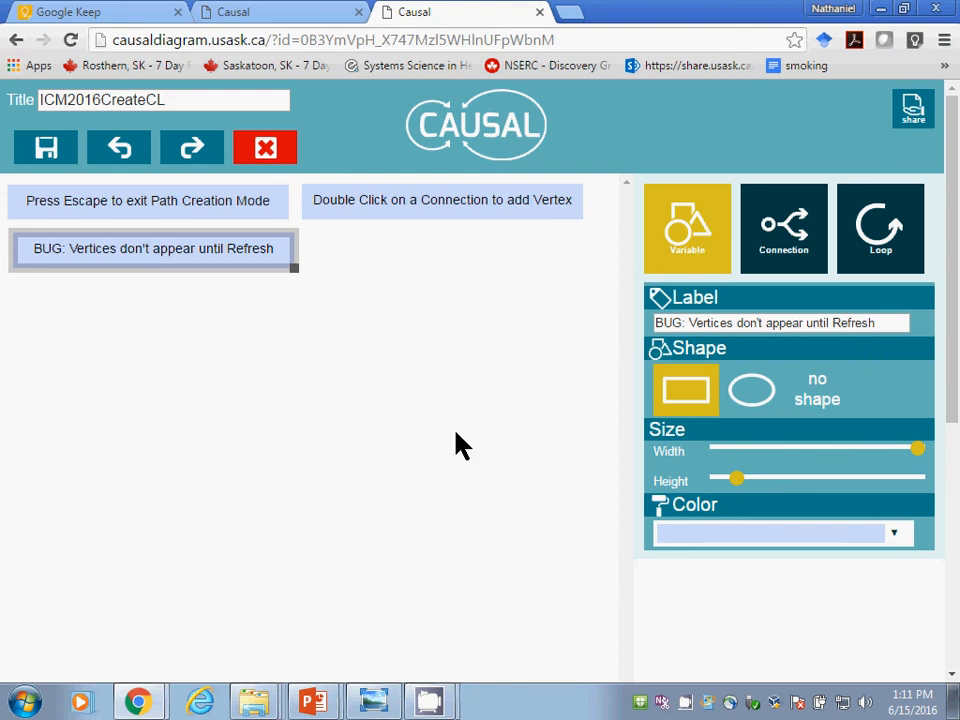
# Step: Return to the ICM2016ViewCL diagram and bring up the available loop types
pyautogui.hotkey('alt', 'Tab')
pyautogui.hotkey('alt', 'Tab')
pyautogui.hotkey('alt', 'Tab')
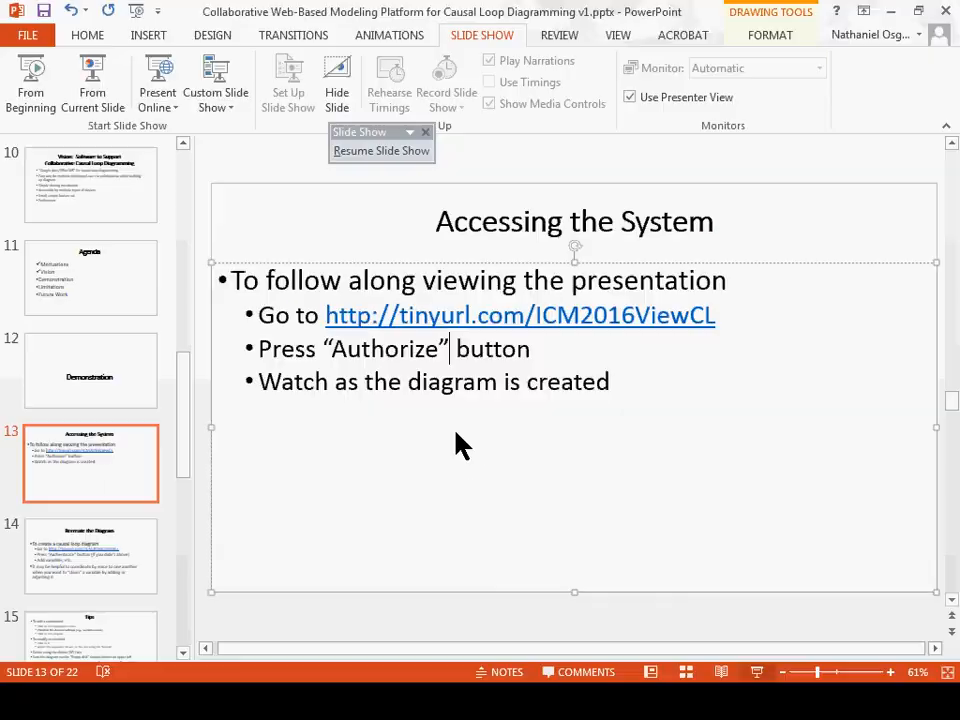
pyautogui.hotkey('alt', 'Tab')
pyautogui.hotkey('alt', 'Tab')
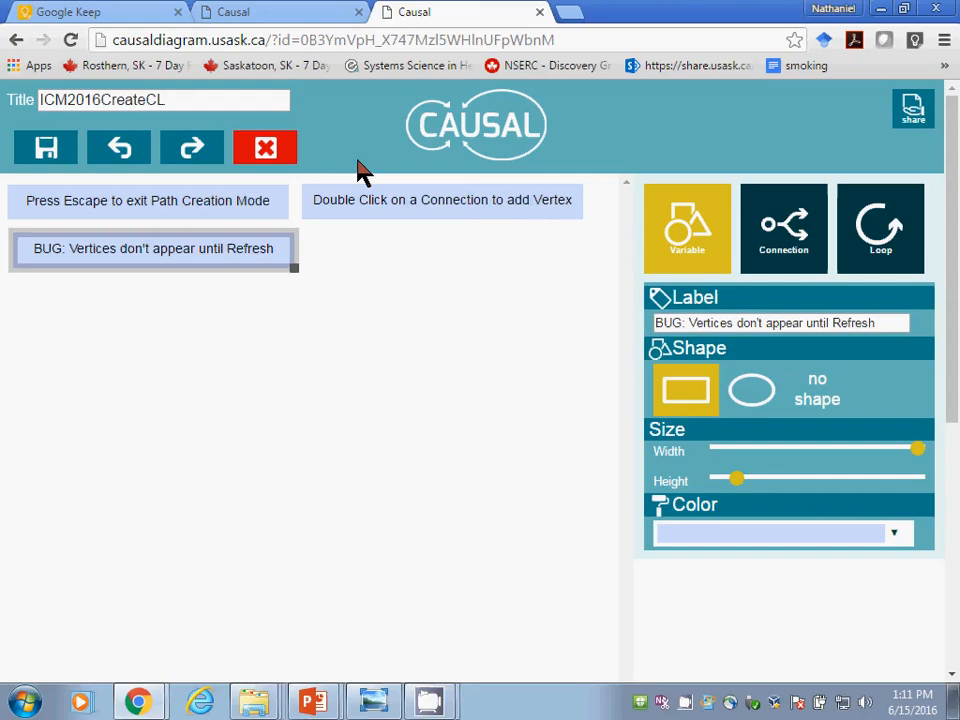
pyautogui.click(272, 14)
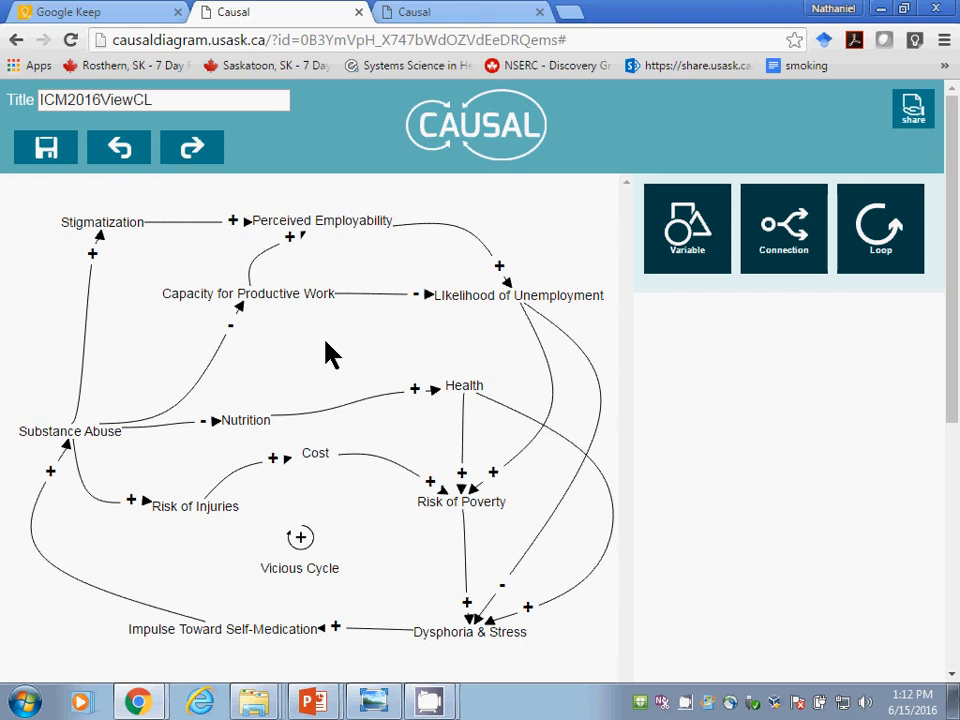
pyautogui.rightClick(889, 210)
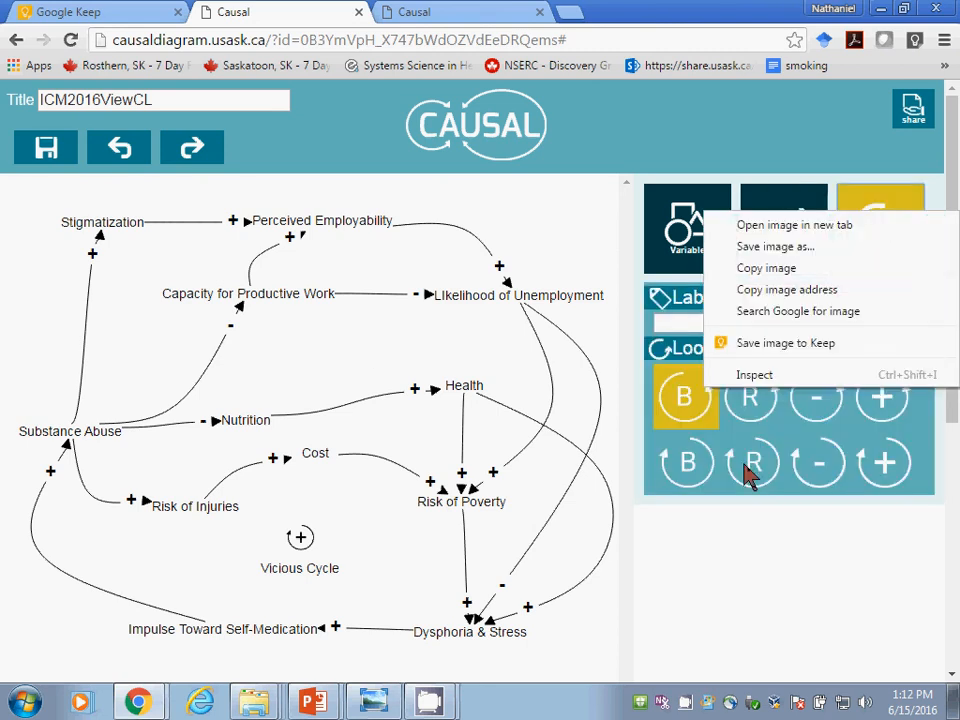
pyautogui.rightClick(793, 561)
pyautogui.click(730, 602)
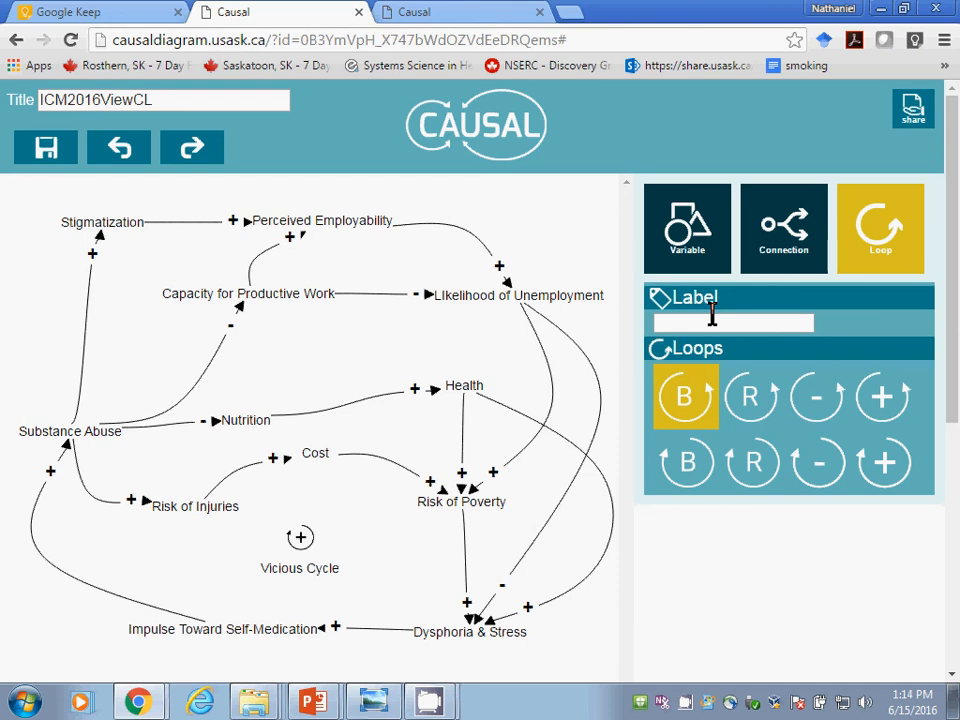
# Step: Look over the ICM2016CreateCL diagram page and return to the ICM2016ViewCL diagram
pyautogui.click(480, 13)
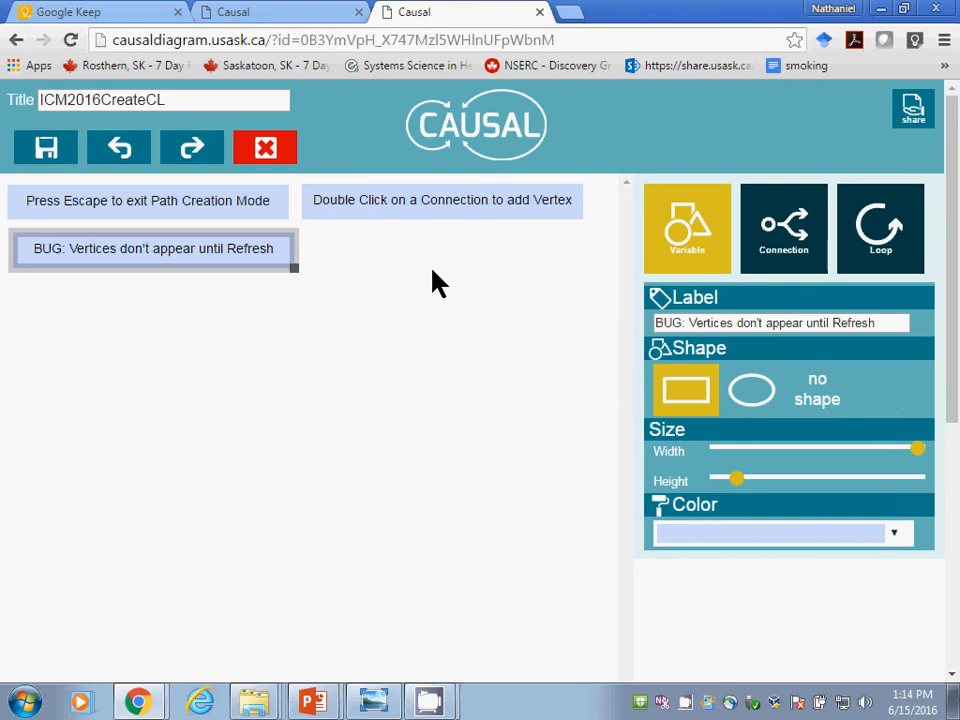
pyautogui.scroll(-2, 953, 360)
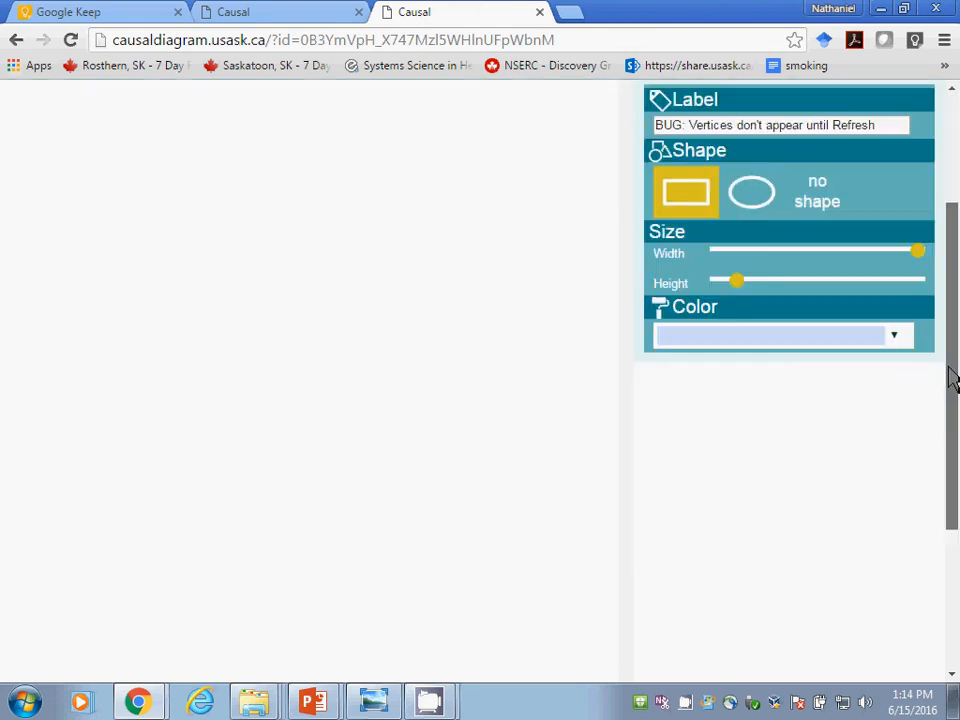
pyautogui.scroll(2, 949, 381)
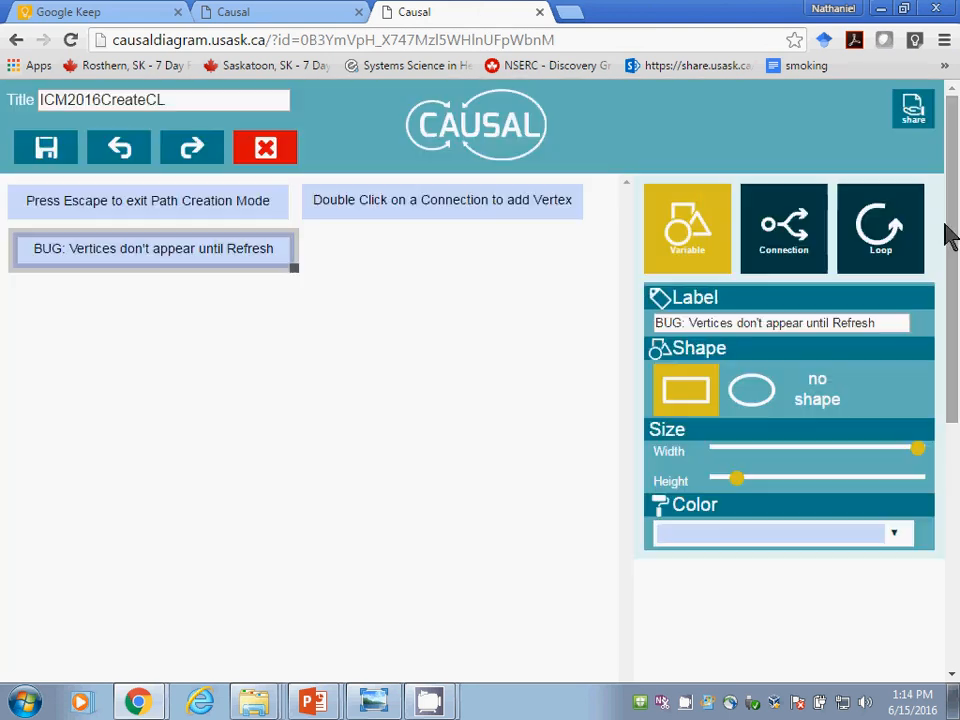
pyautogui.click(287, 14)
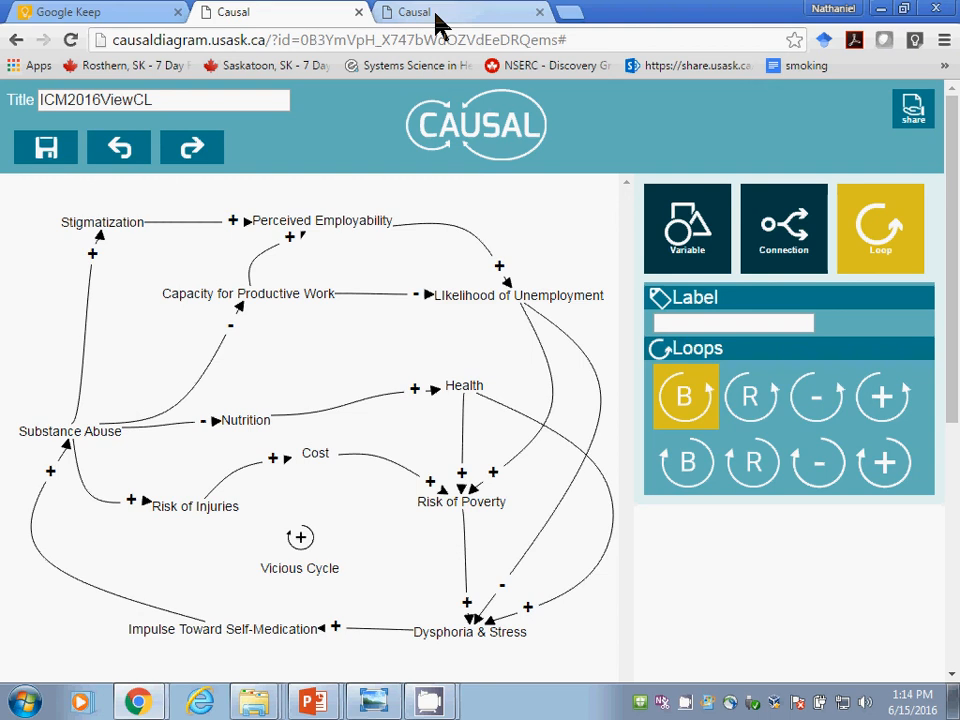
# Step: Add a variable labelled mortality below Capacity for Productive Work, and delete it again
pyautogui.click(679, 240)
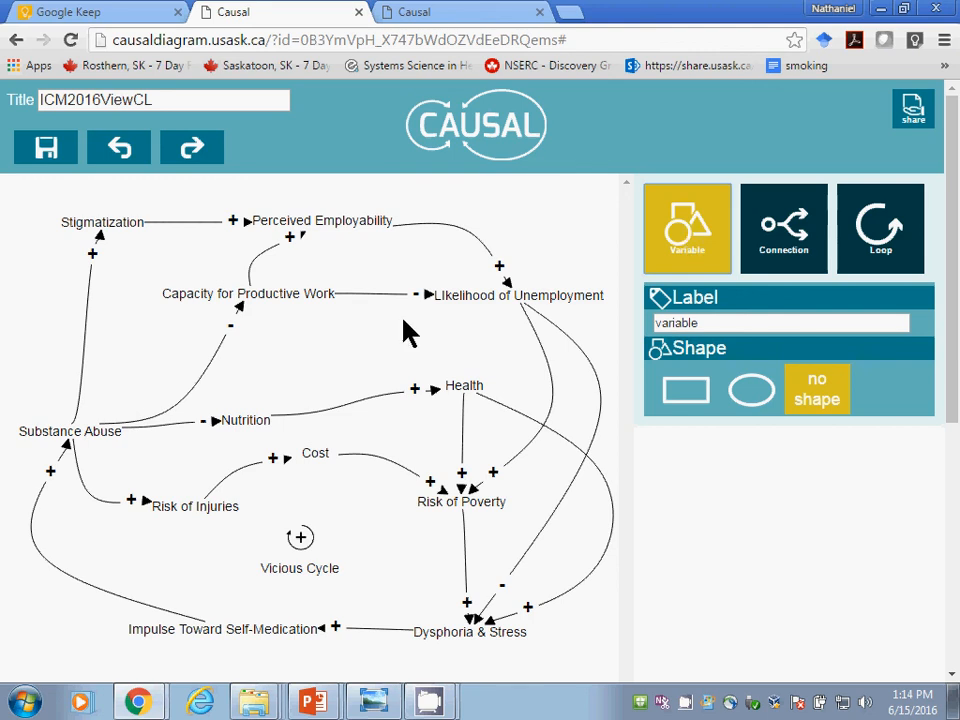
pyautogui.click(325, 336)
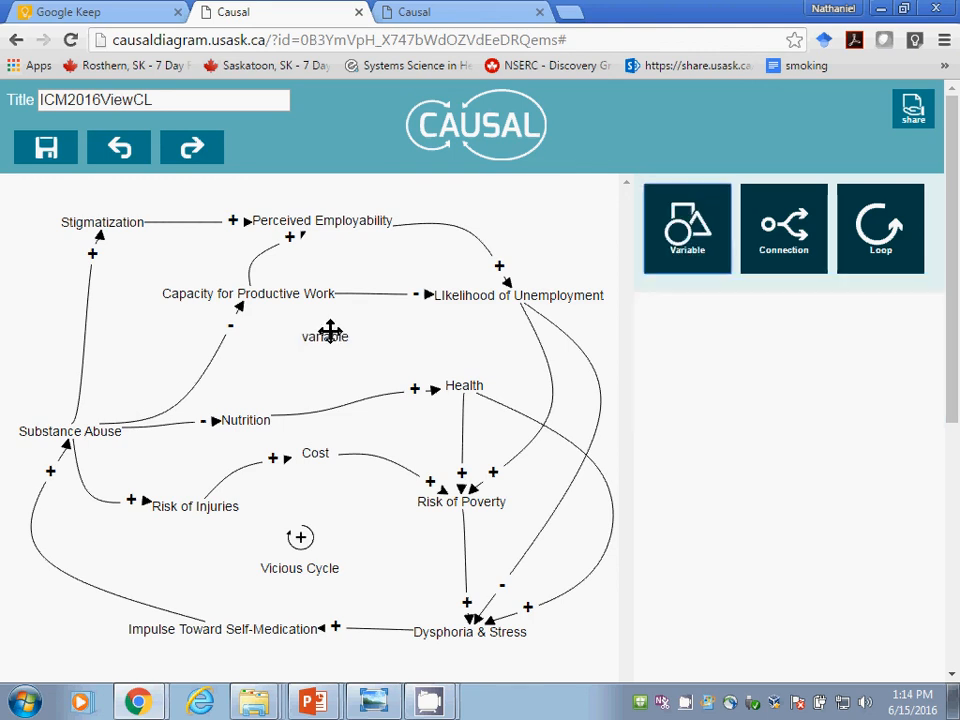
pyautogui.click(330, 333)
pyautogui.doubleClick(695, 322)
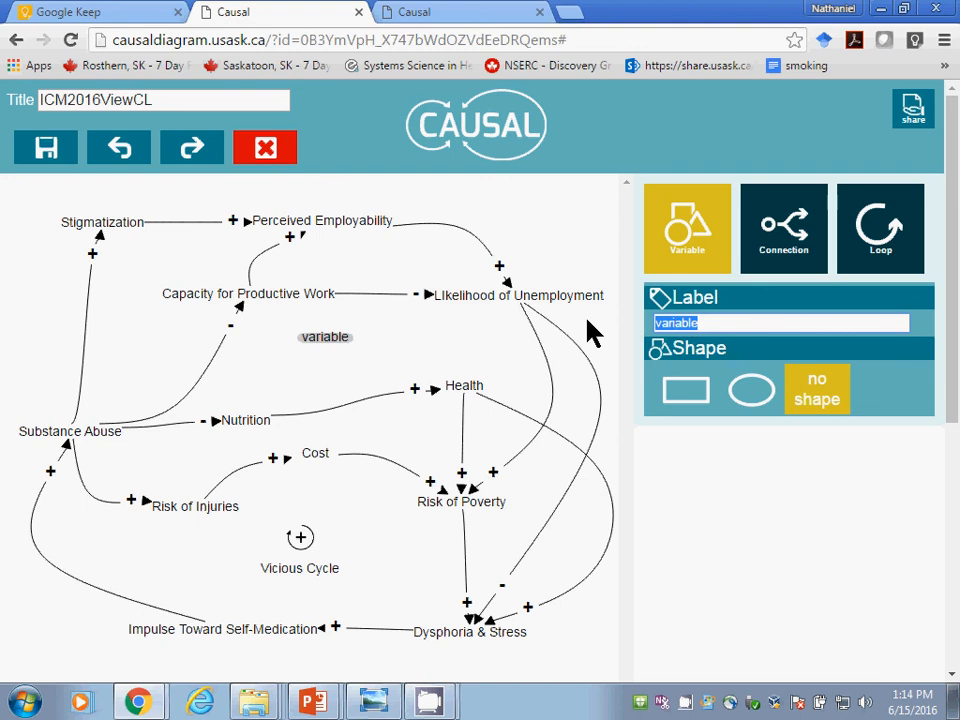
pyautogui.write('d')
pyautogui.press('BackSpace')
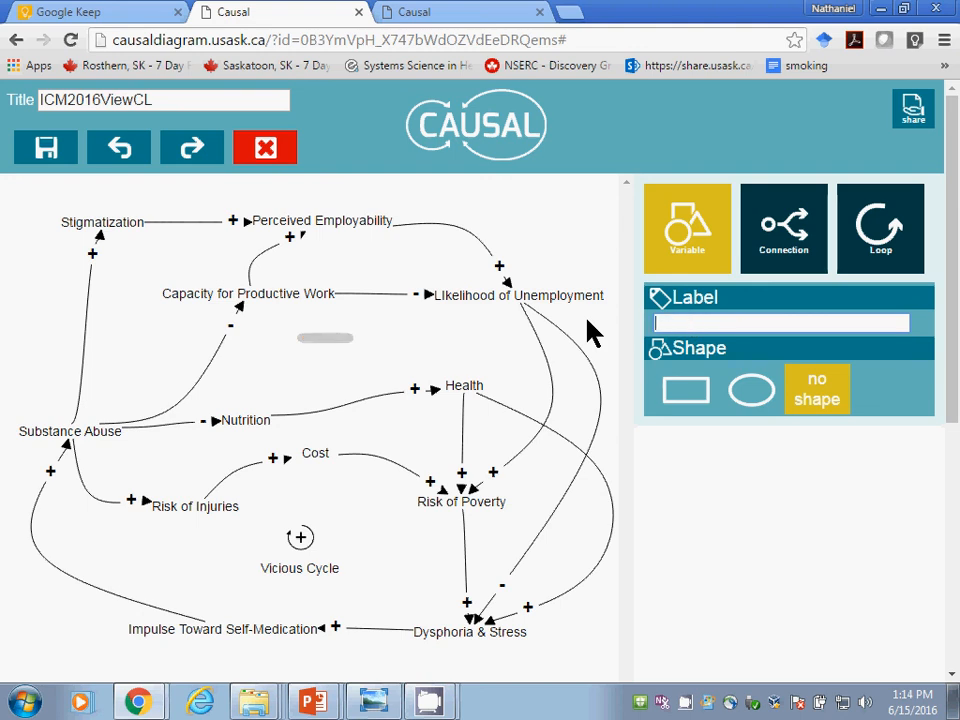
pyautogui.write('mortality')
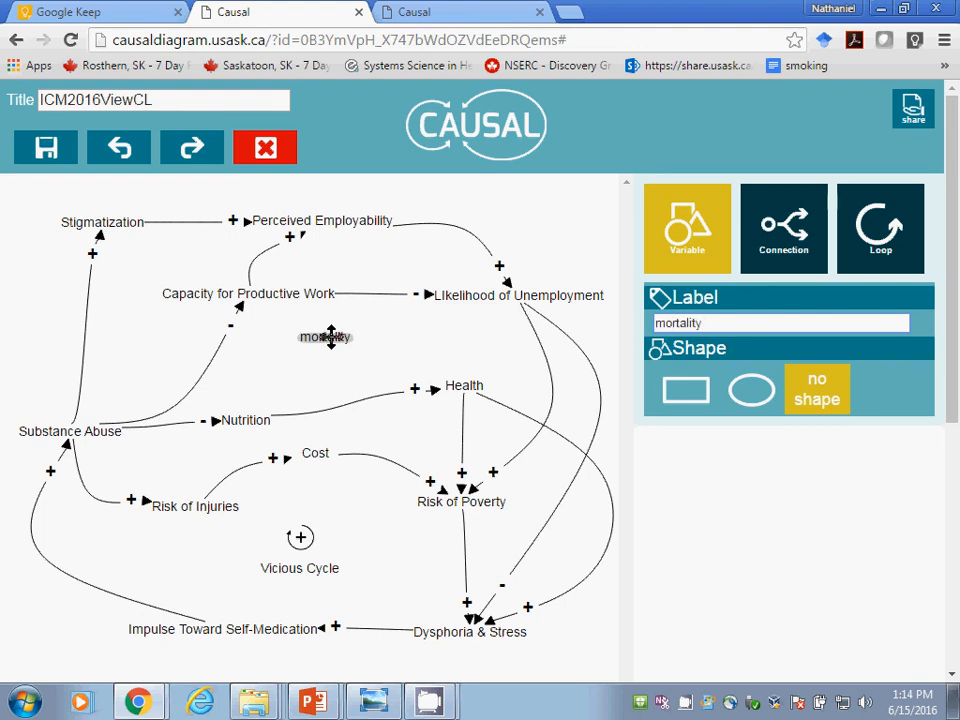
pyautogui.press('Delete')
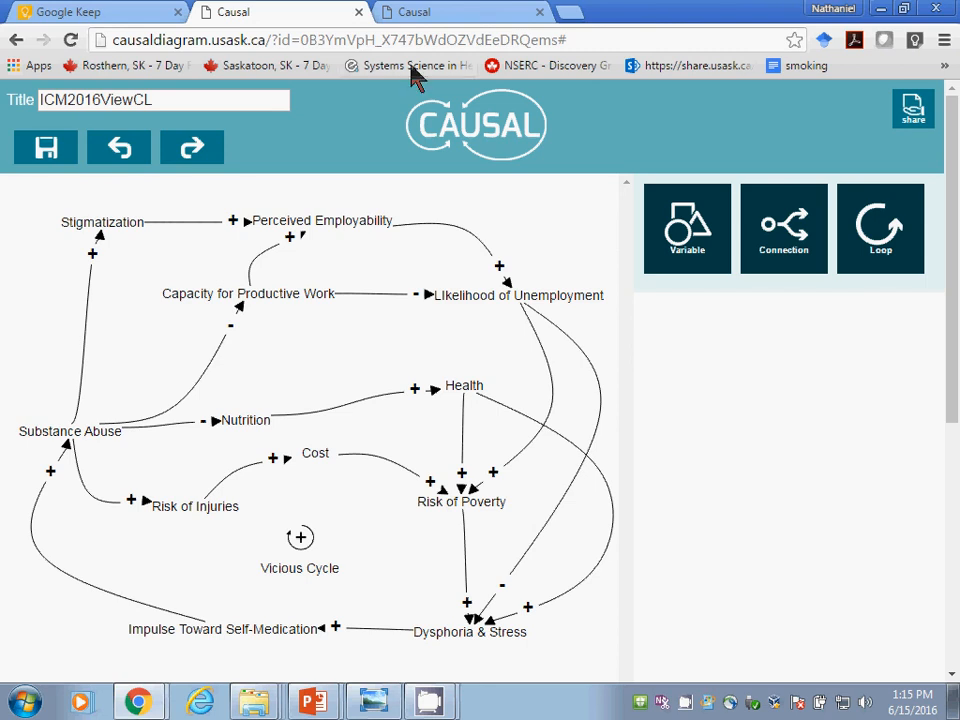
# Step: Compare the ICM2016CreateCL and ICM2016ViewCL diagrams, and highlight the ICM2016CreateCL title
pyautogui.click(411, 13)
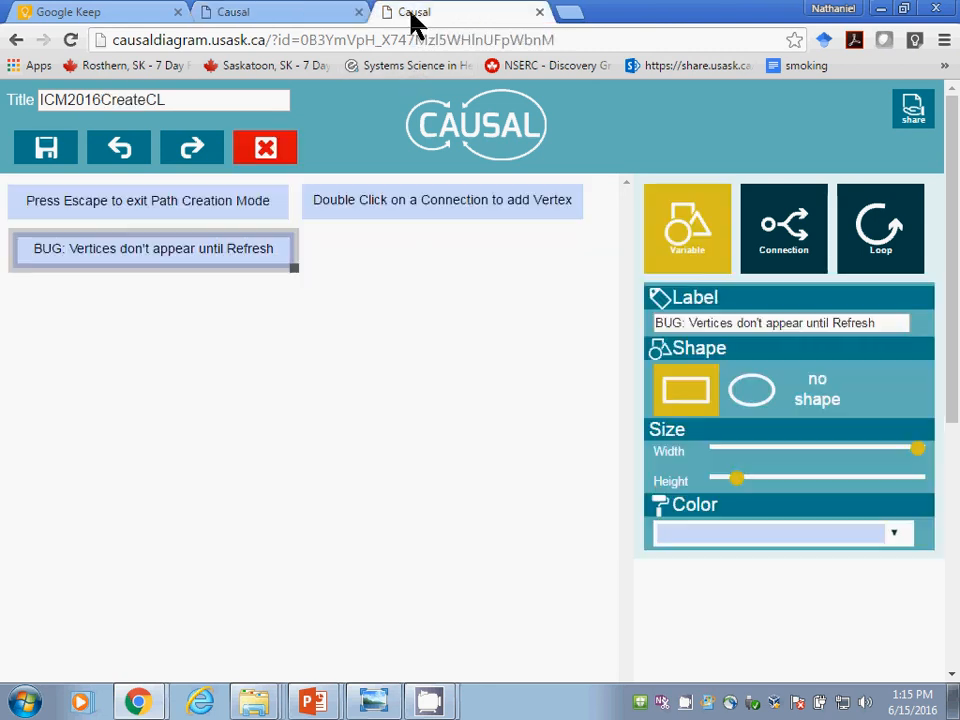
pyautogui.click(333, 22)
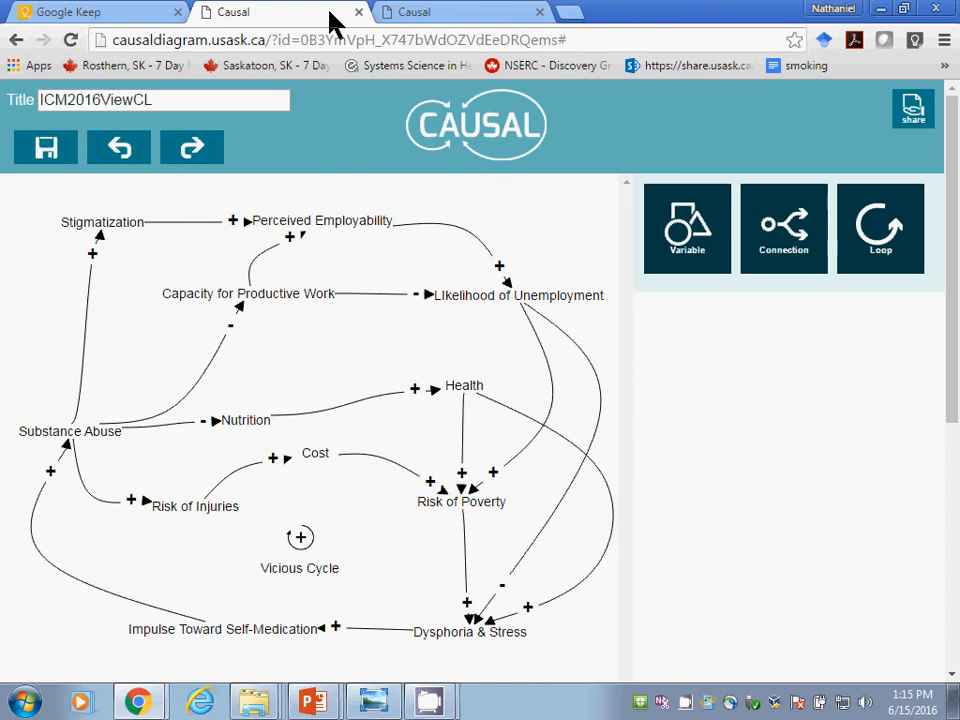
pyautogui.click(420, 17)
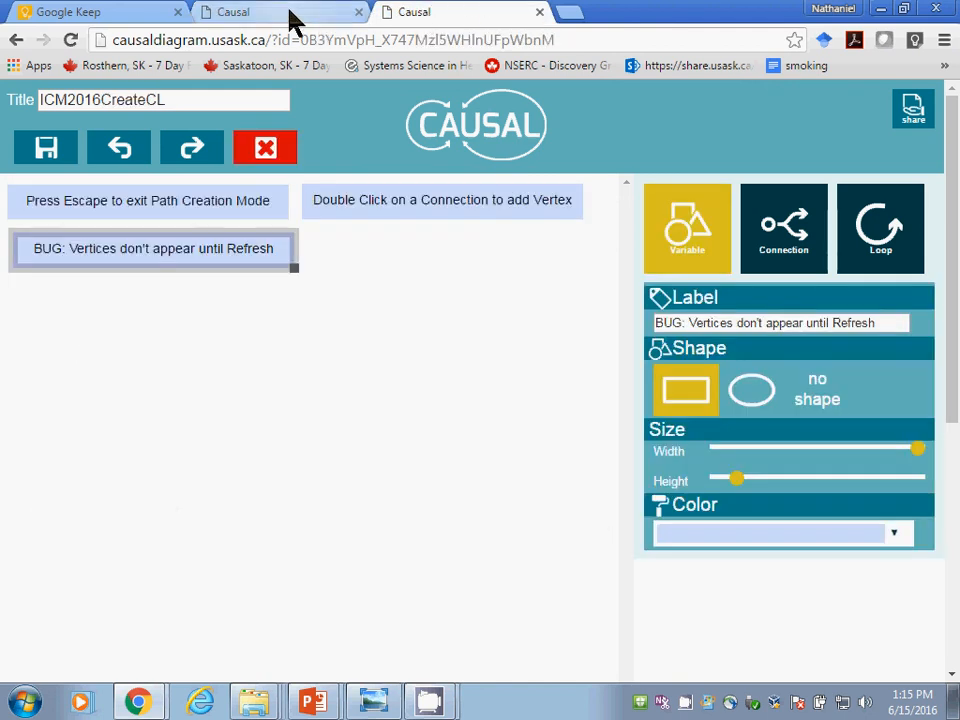
pyautogui.moveTo(210, 99); pyautogui.dragTo(36, 98)
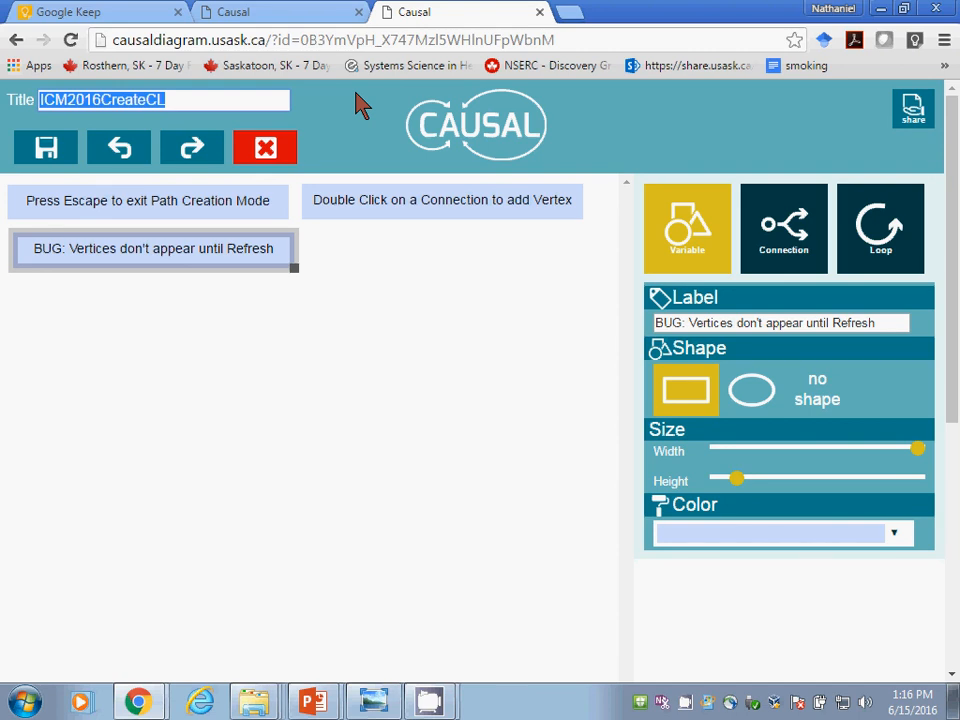
pyautogui.hotkey('ctrl', 't')
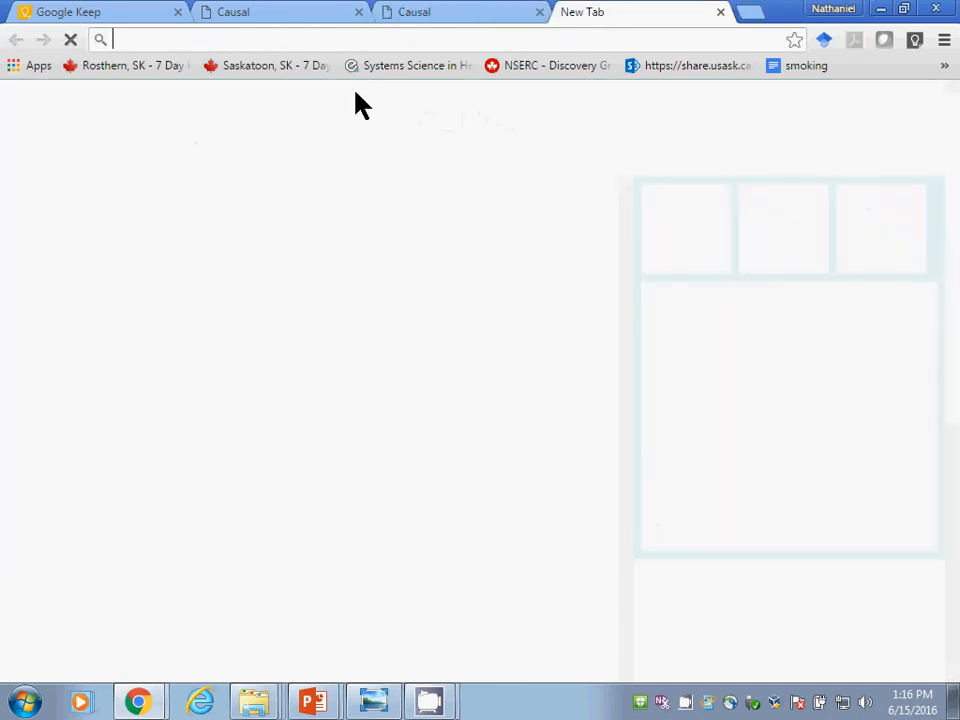
pyautogui.write('u')
pyautogui.press('BackSpace')
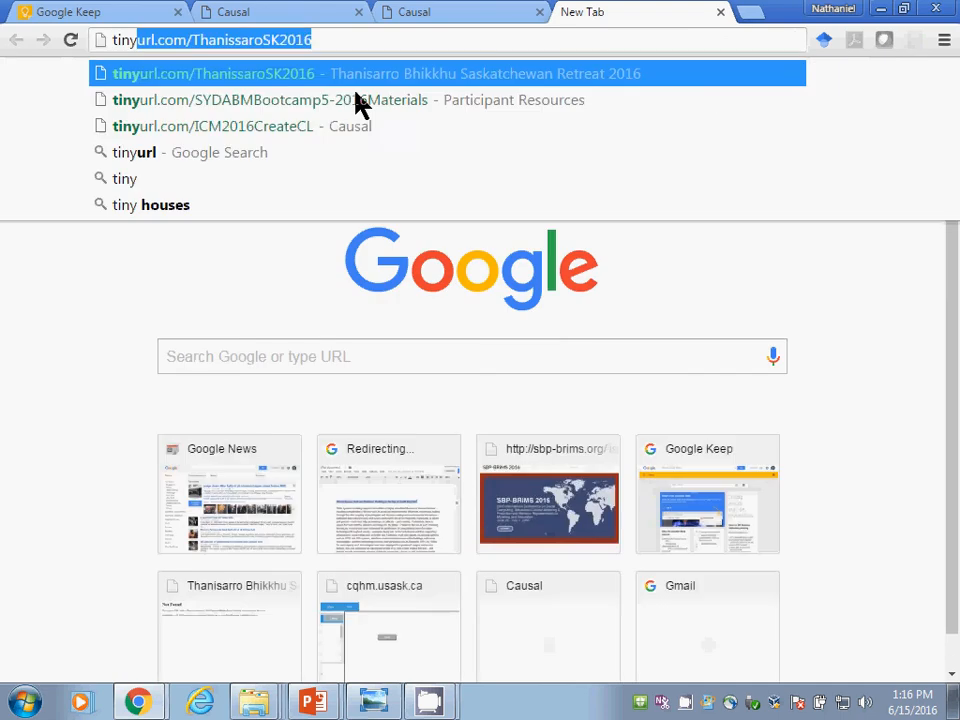
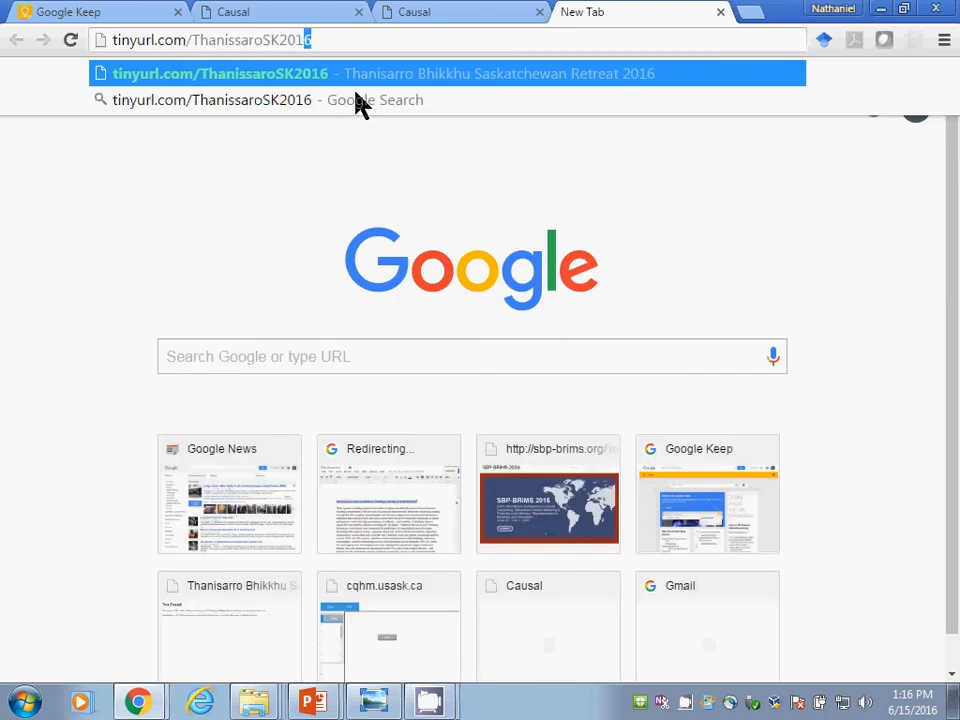
pyautogui.hotkey('ctrl', 'shift', 'Left')
pyautogui.write('IC')
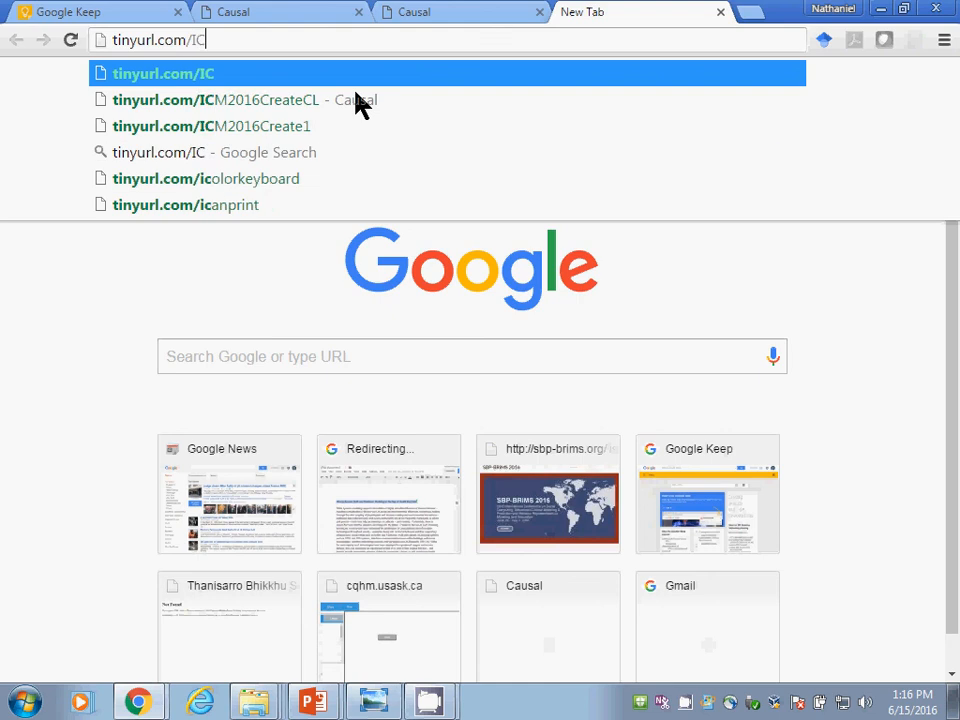
pyautogui.press('Down')
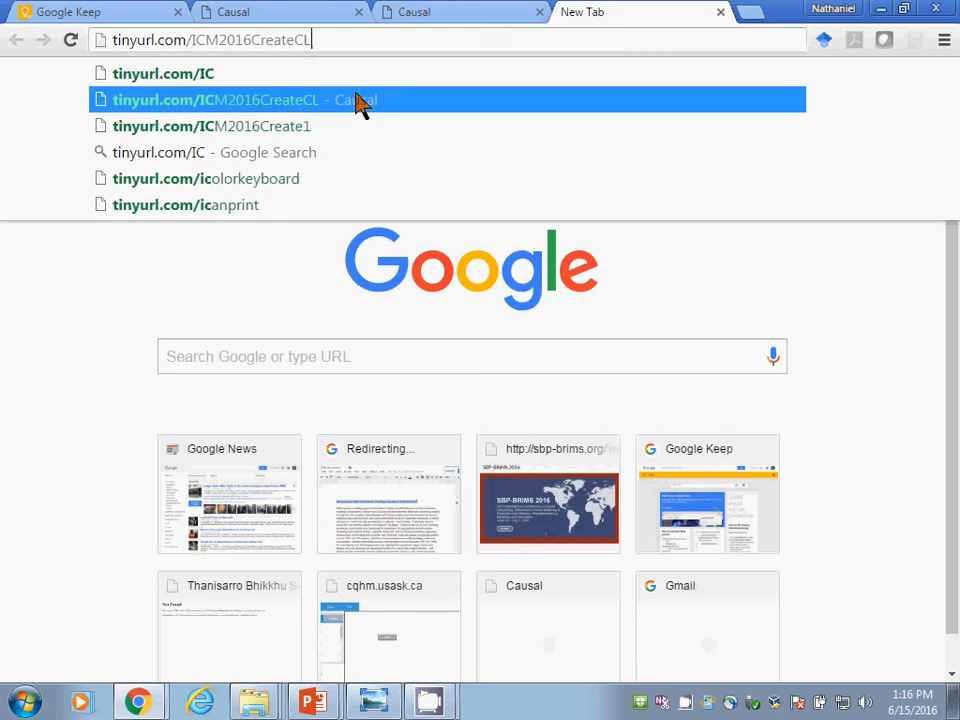
pyautogui.write('1')
pyautogui.hotkey('ctrl', 'shift', 'Left')
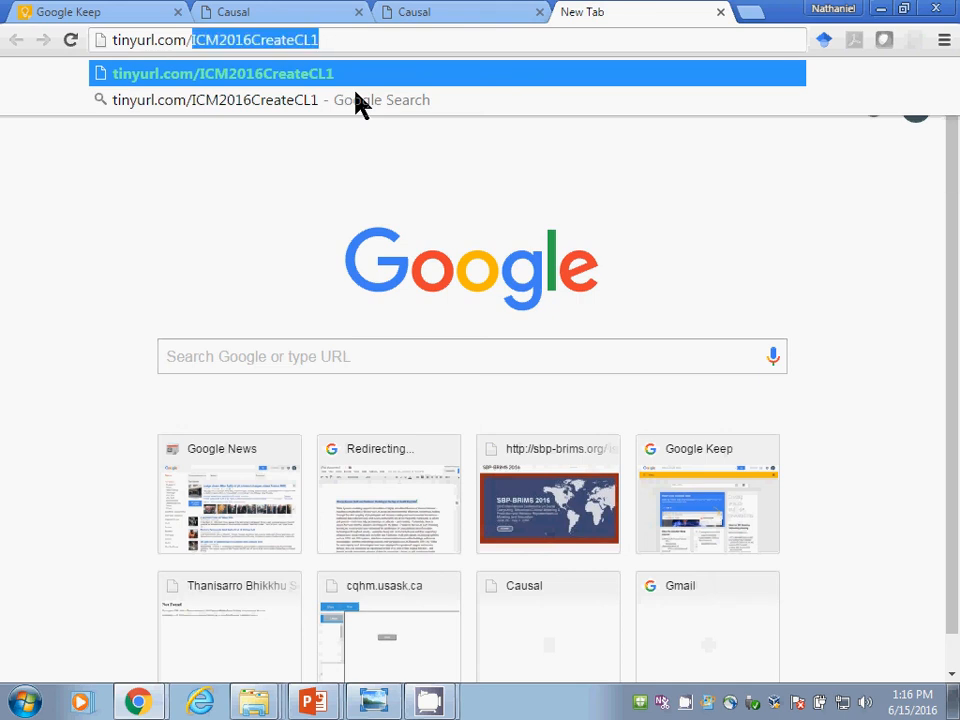
pyautogui.hotkey('ctrl', 'shift', 'Left')
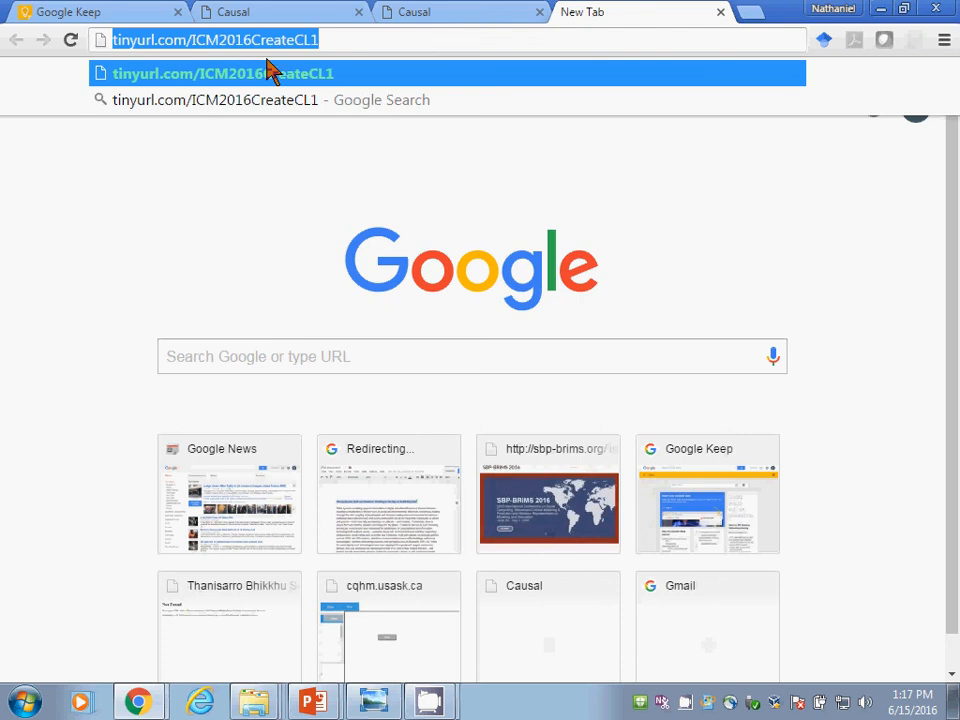
pyautogui.hotkey('alt', 'Tab')
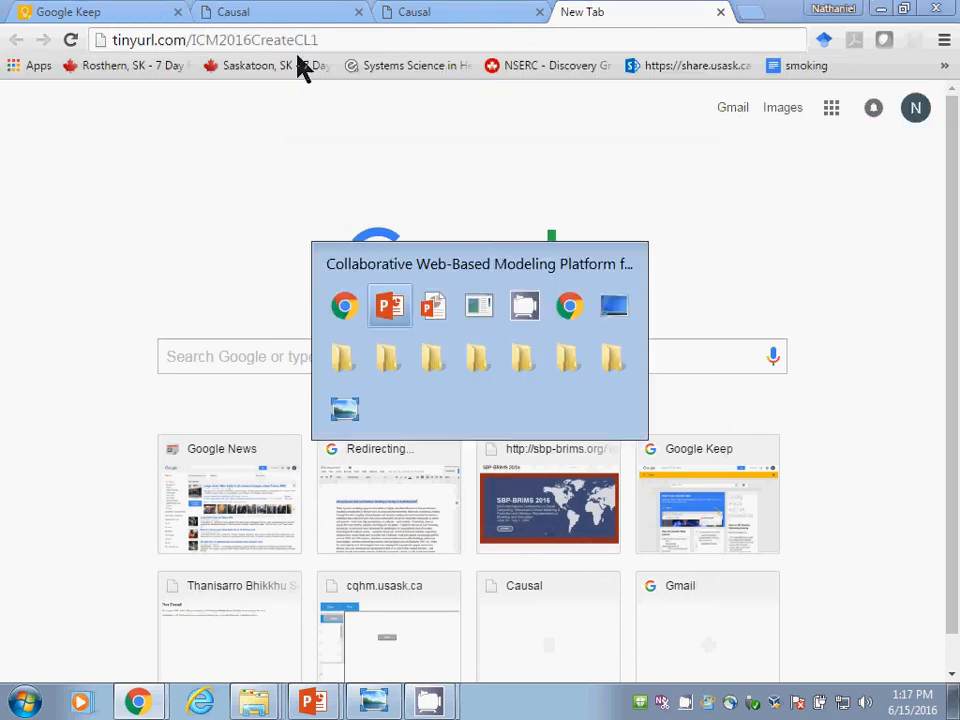
pyautogui.hotkey('alt', 'Tab')
pyautogui.press('Escape')
pyautogui.click(760, 357)
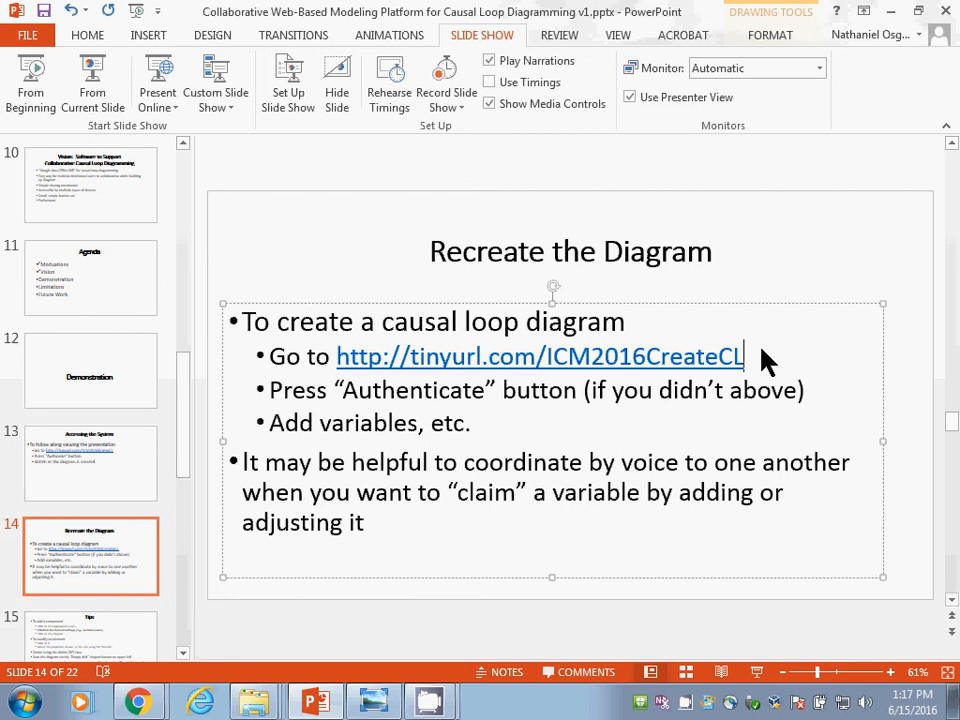
pyautogui.write('L')
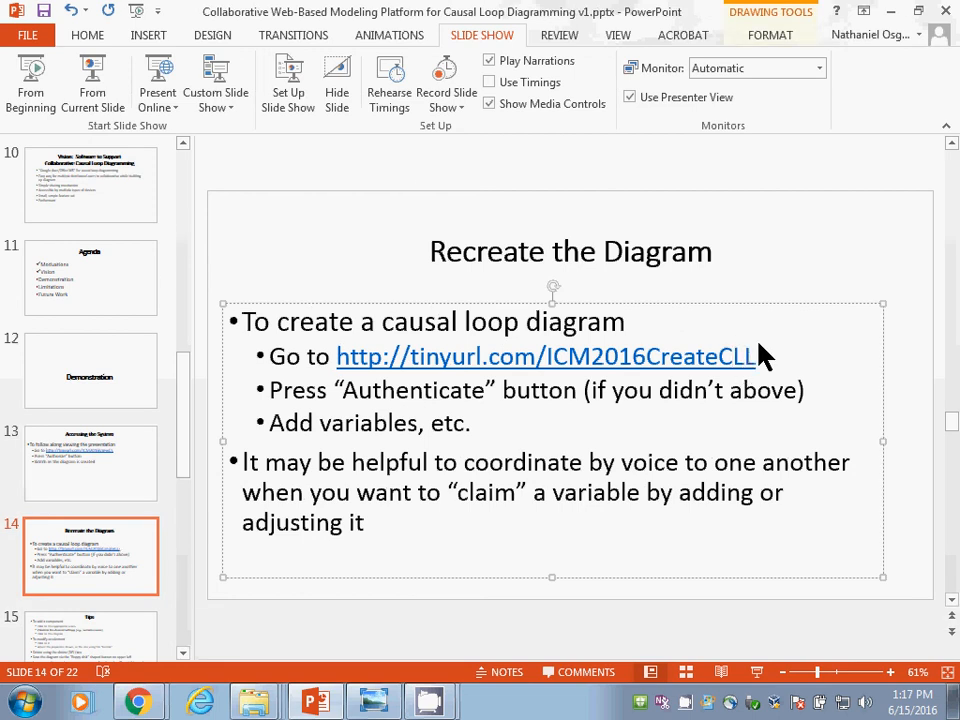
pyautogui.press('BackSpace')
pyautogui.write('1')
pyautogui.click(758, 672)
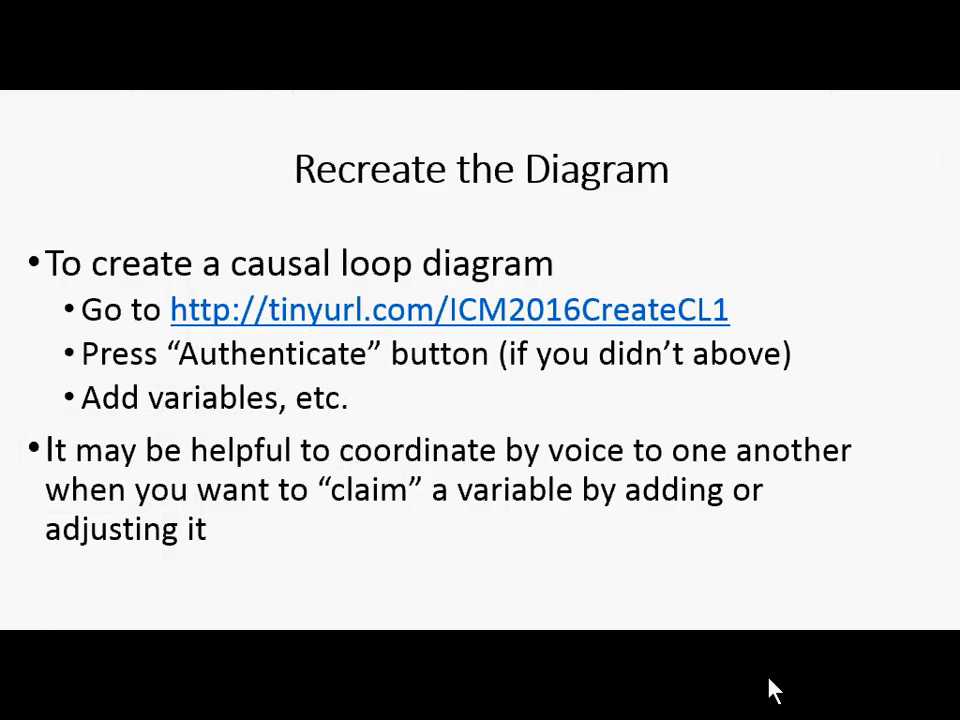
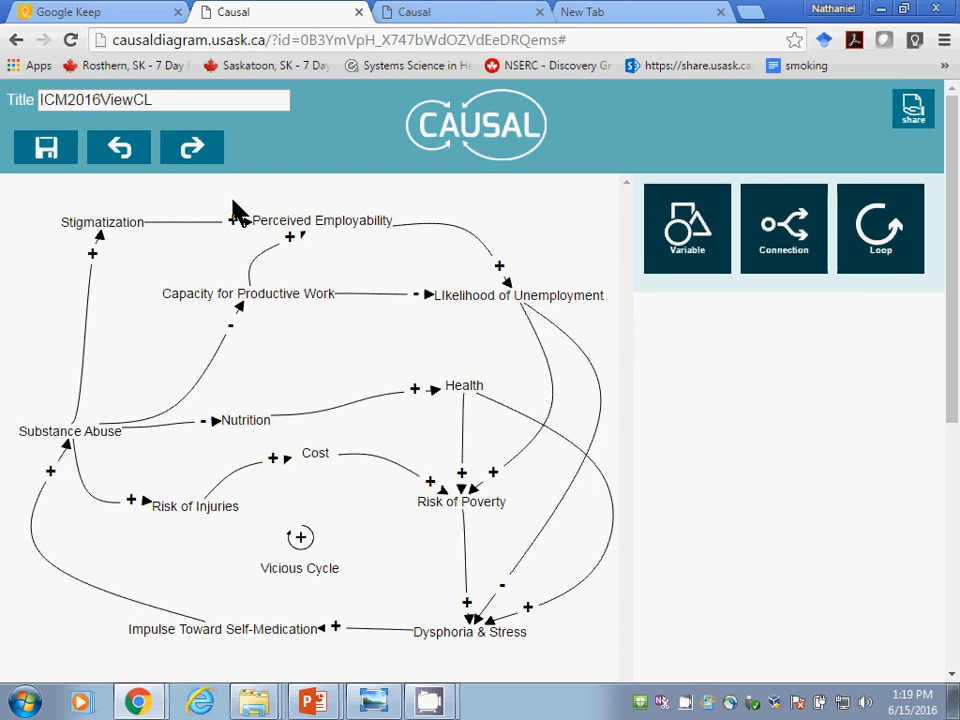
# Step: Move the Cost variable down between Risk of Injuries and Risk of Poverty, and flatten its connection to Risk of Poverty
pyautogui.click(312, 454)
pyautogui.moveTo(310, 455); pyautogui.dragTo(272, 486)
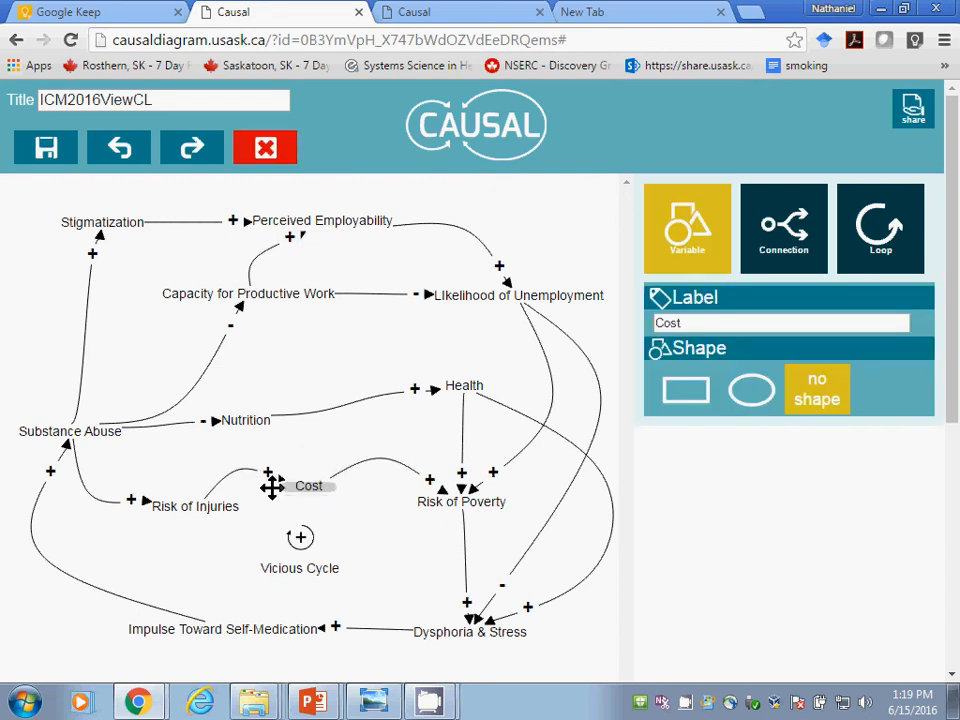
pyautogui.click(242, 482)
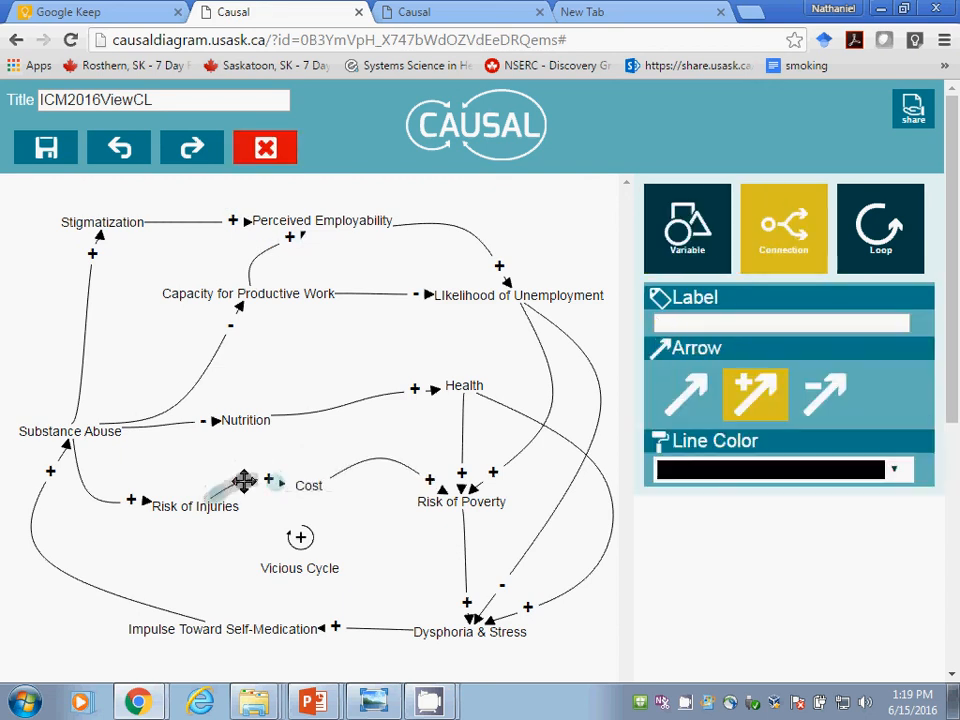
pyautogui.click(378, 458)
pyautogui.moveTo(381, 456); pyautogui.dragTo(379, 482)
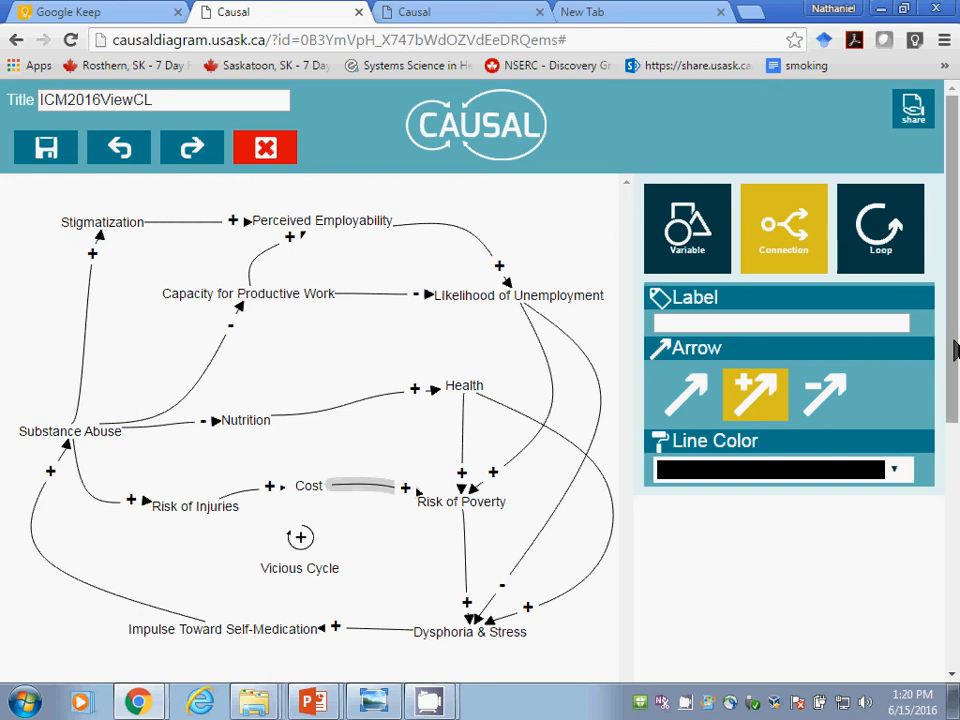
# Step: Examine the variables and connections participants are adding in the ICM2016CreateCL diagram, and return to ICM2016ViewCL
pyautogui.click(445, 13)
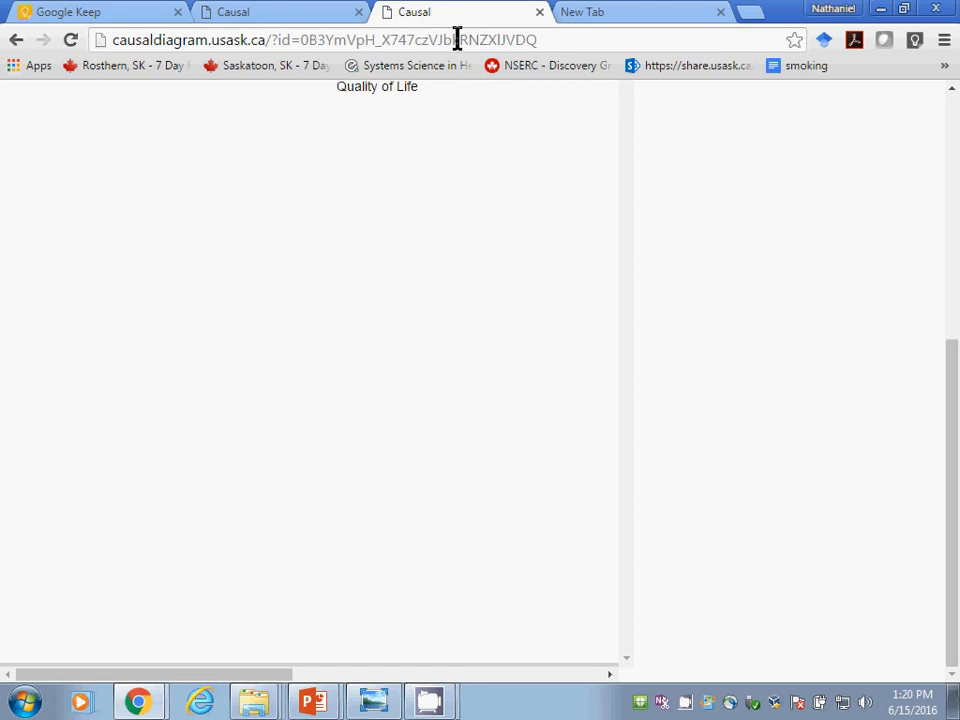
pyautogui.moveTo(953, 386); pyautogui.dragTo(956, 475)
pyautogui.rightClick(402, 672)
pyautogui.click(360, 674)
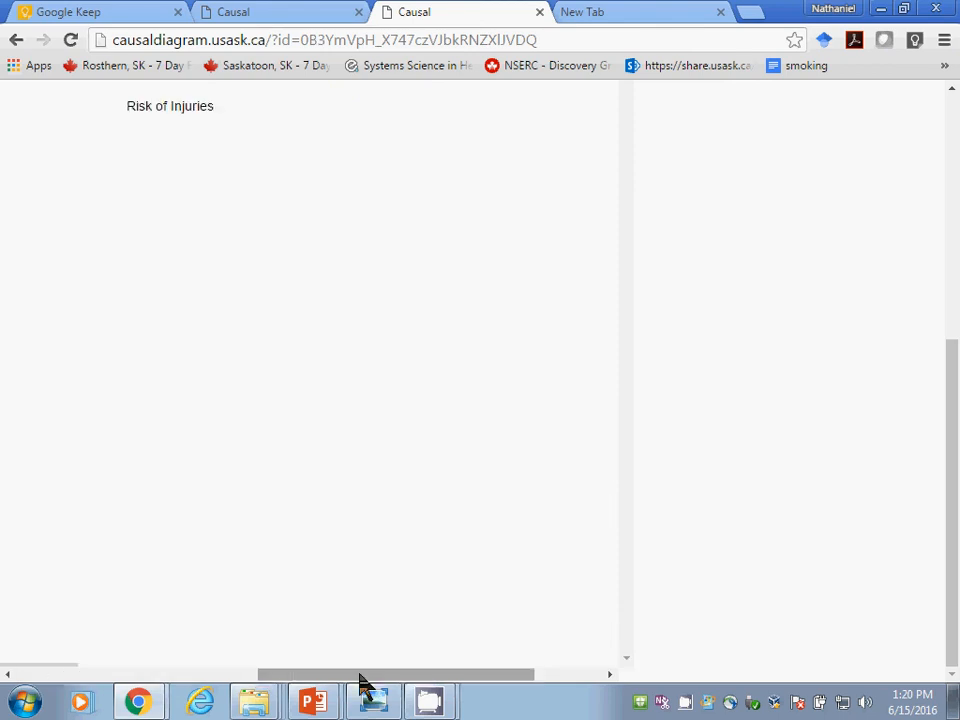
pyautogui.moveTo(360, 674); pyautogui.dragTo(255, 674)
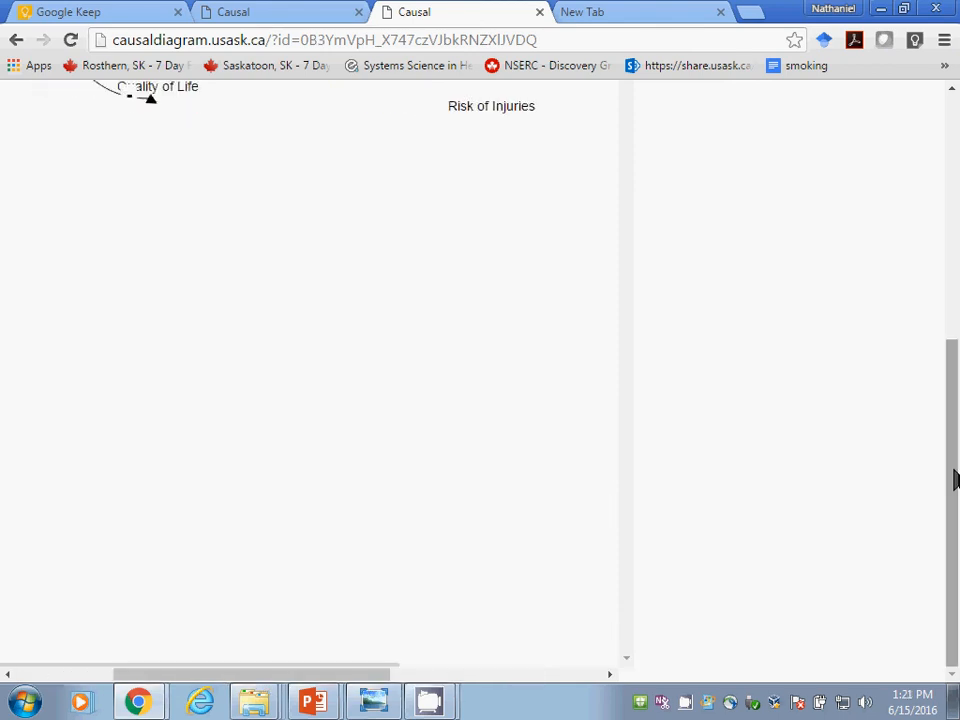
pyautogui.moveTo(953, 475); pyautogui.dragTo(954, 254)
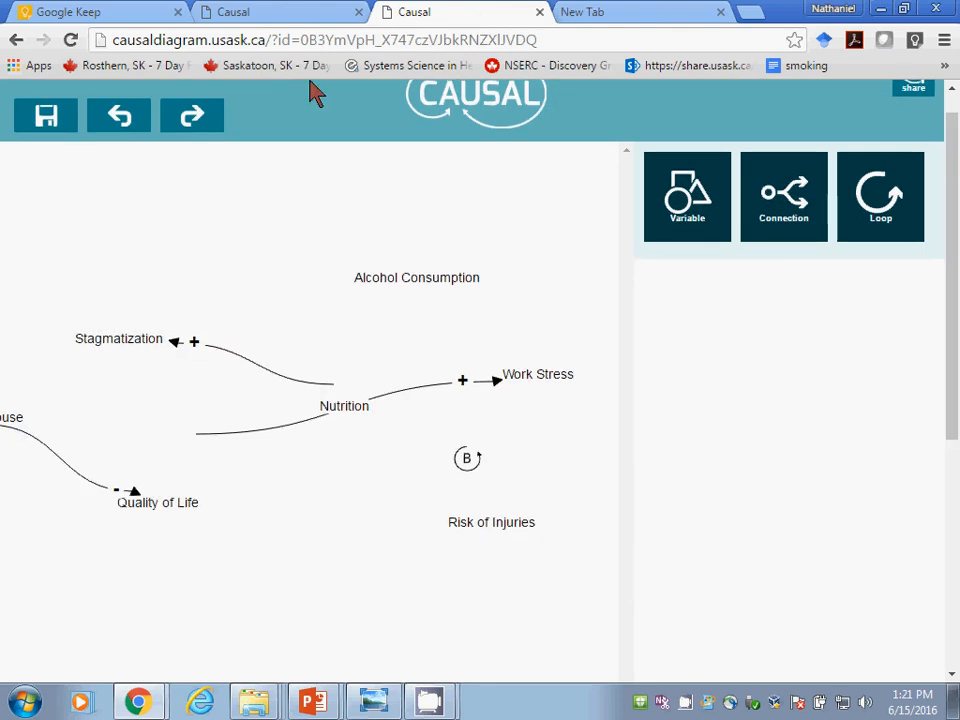
pyautogui.click(252, 12)
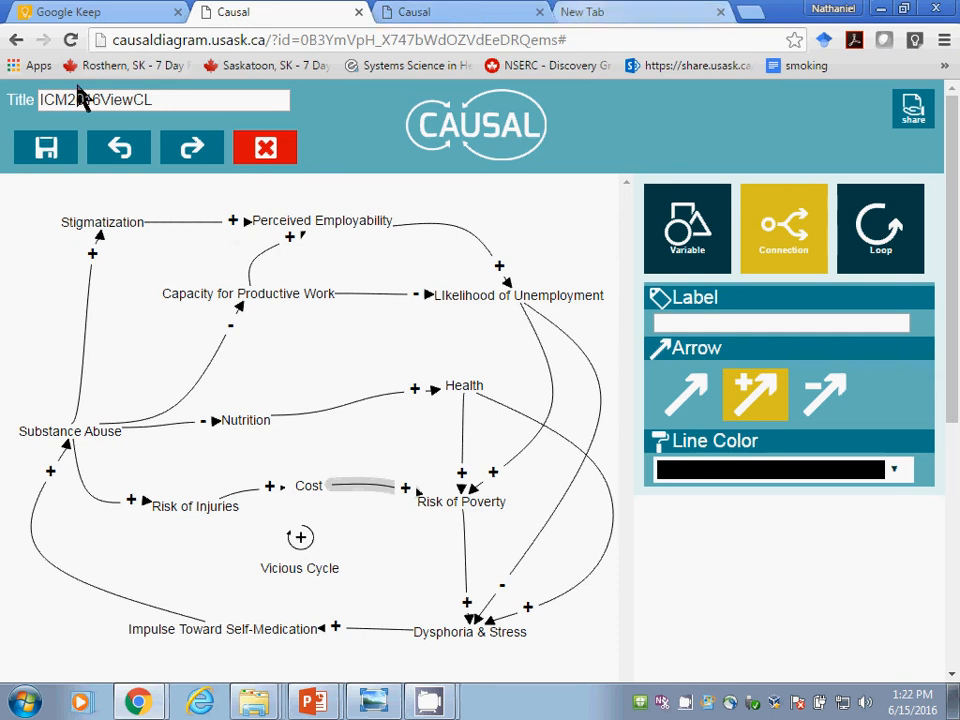
# Step: Check the participants' progress in ICM2016CreateCL several times, returning each time to the ICM2016ViewCL reference diagram
pyautogui.click(424, 15)
pyautogui.click(283, 15)
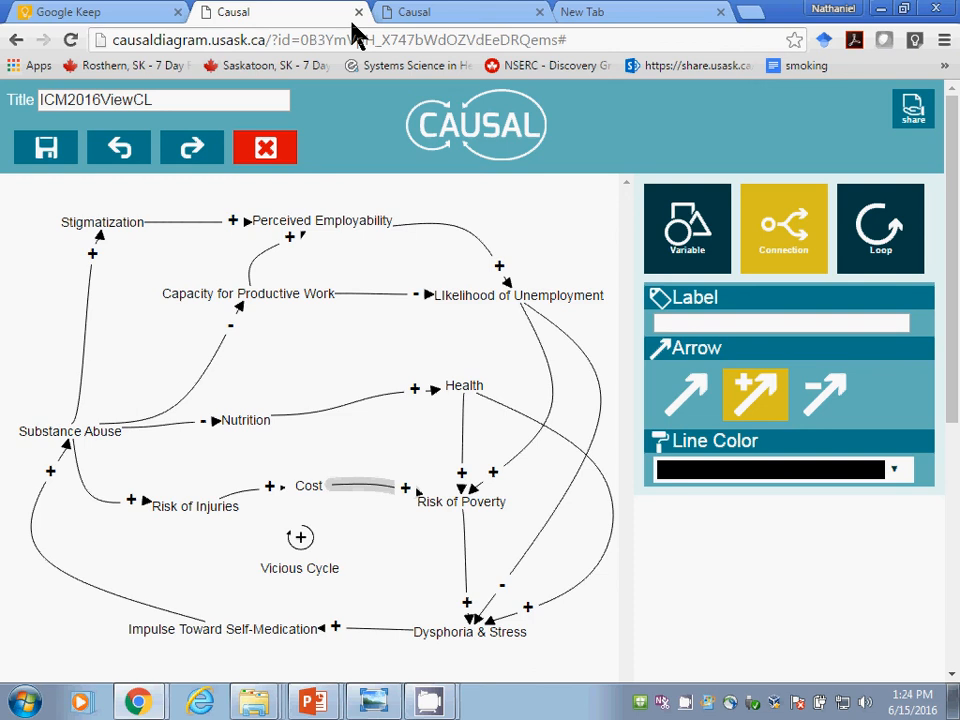
pyautogui.click(418, 16)
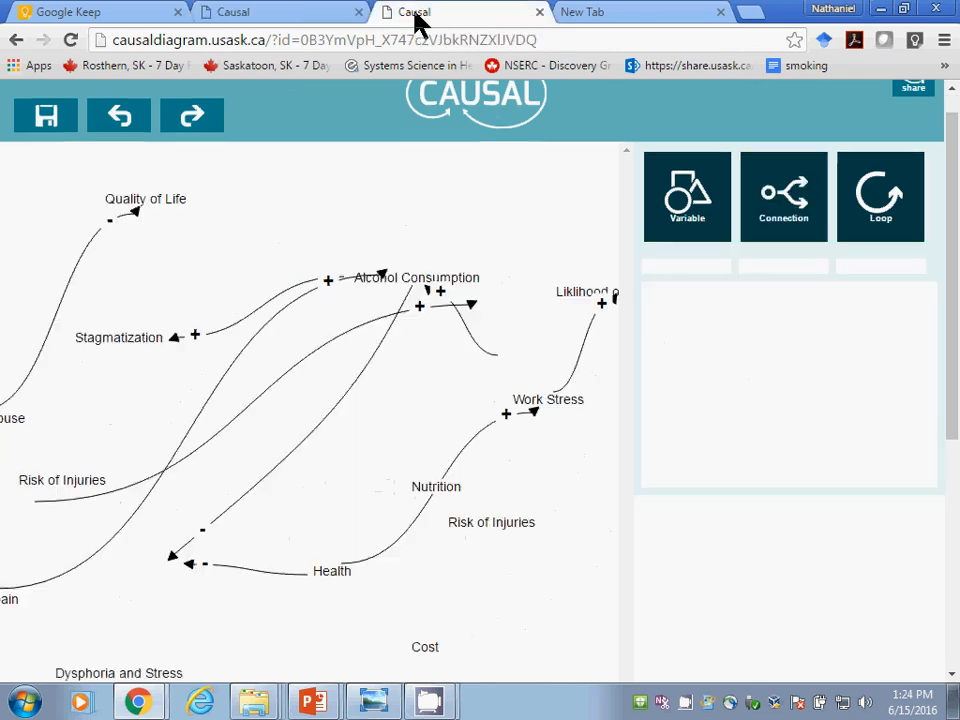
pyautogui.click(277, 20)
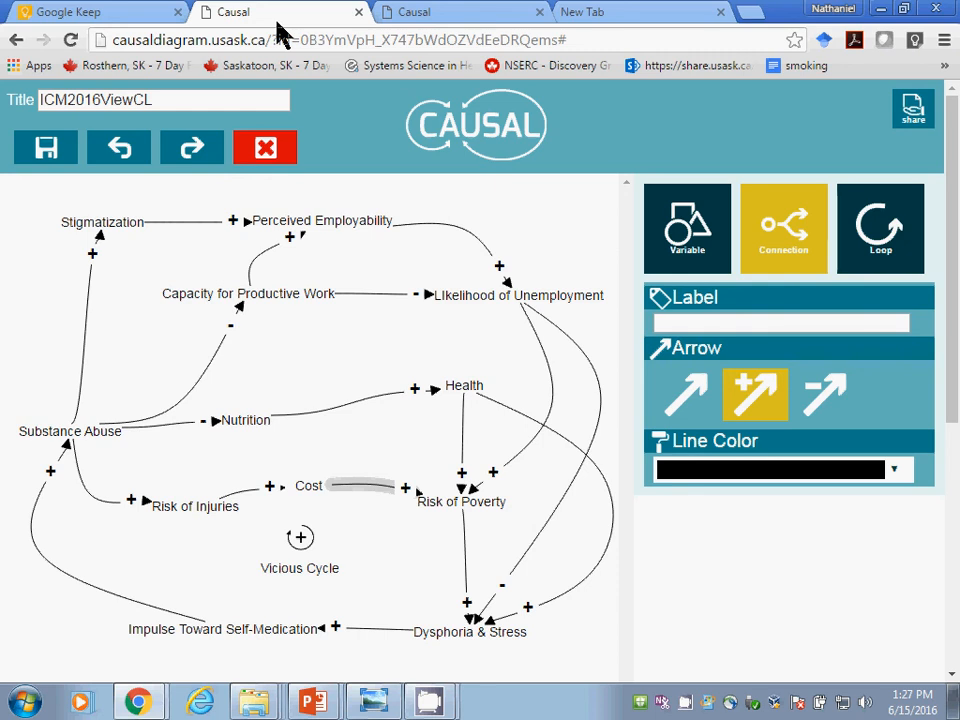
pyautogui.click(461, 14)
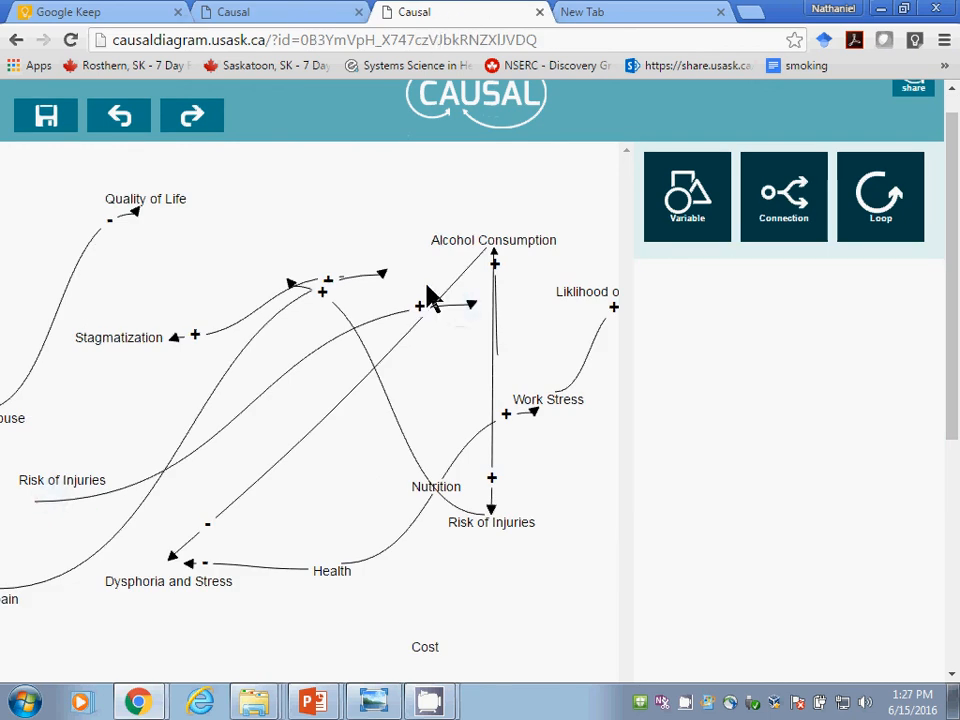
pyautogui.click(259, 13)
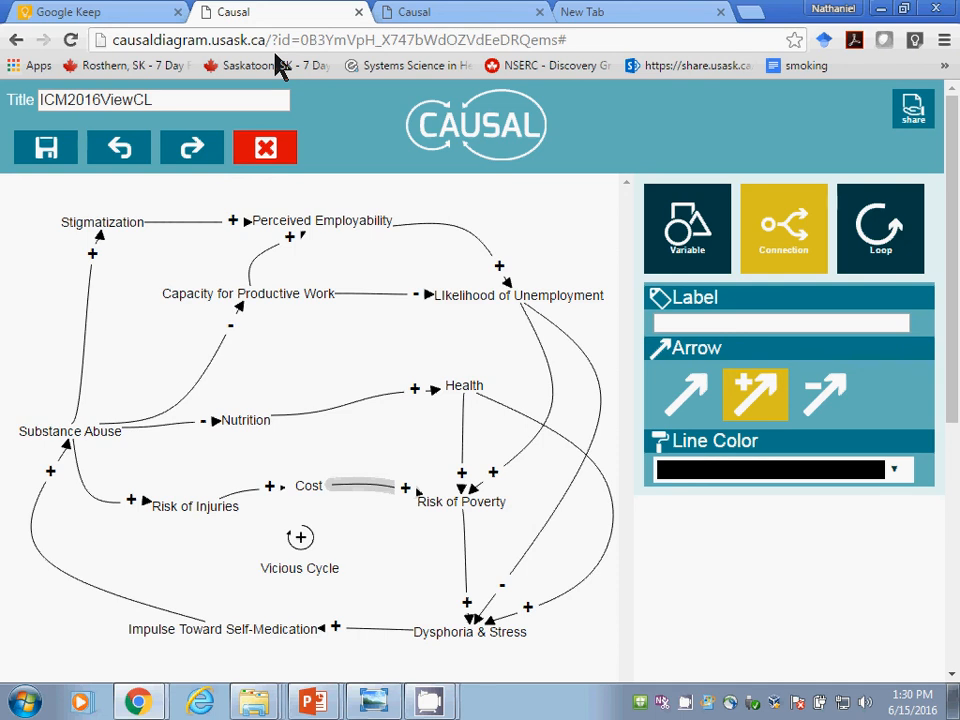
pyautogui.click(415, 14)
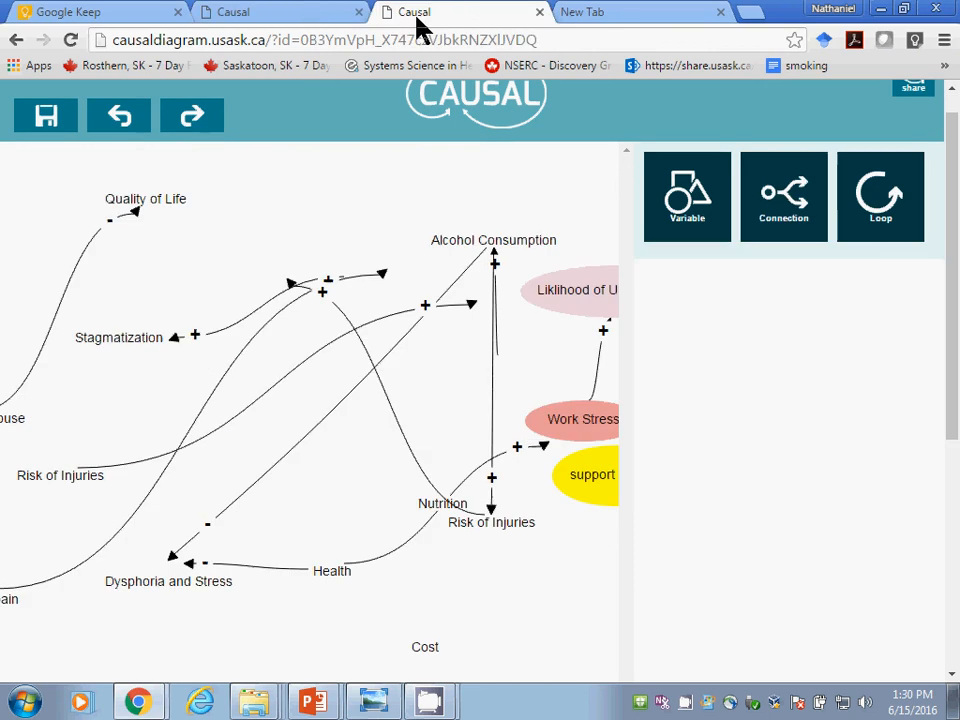
pyautogui.click(307, 18)
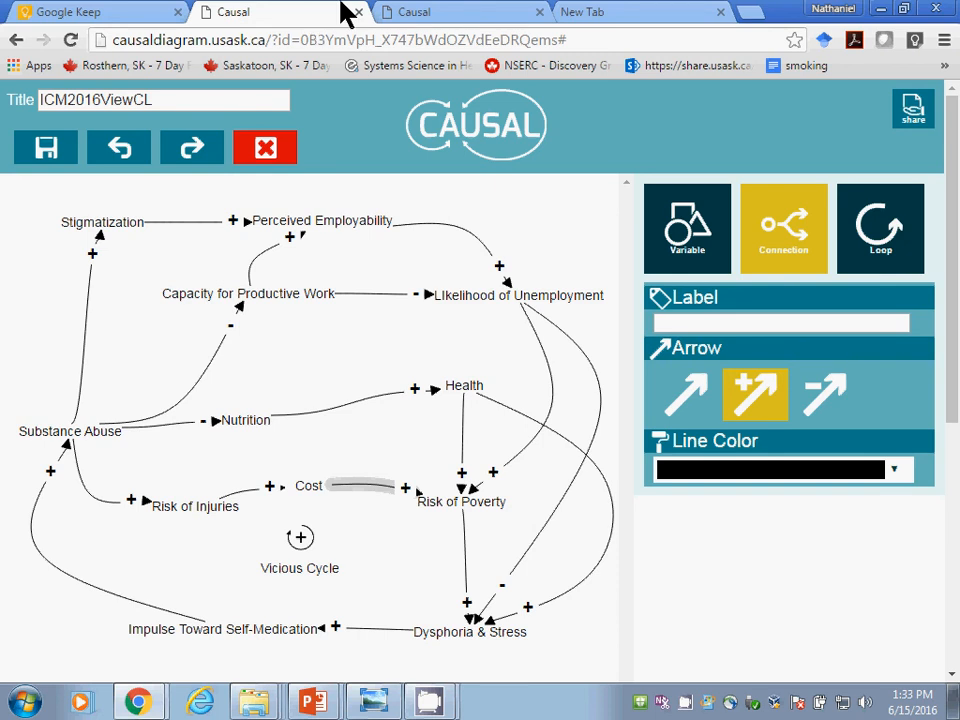
pyautogui.click(415, 15)
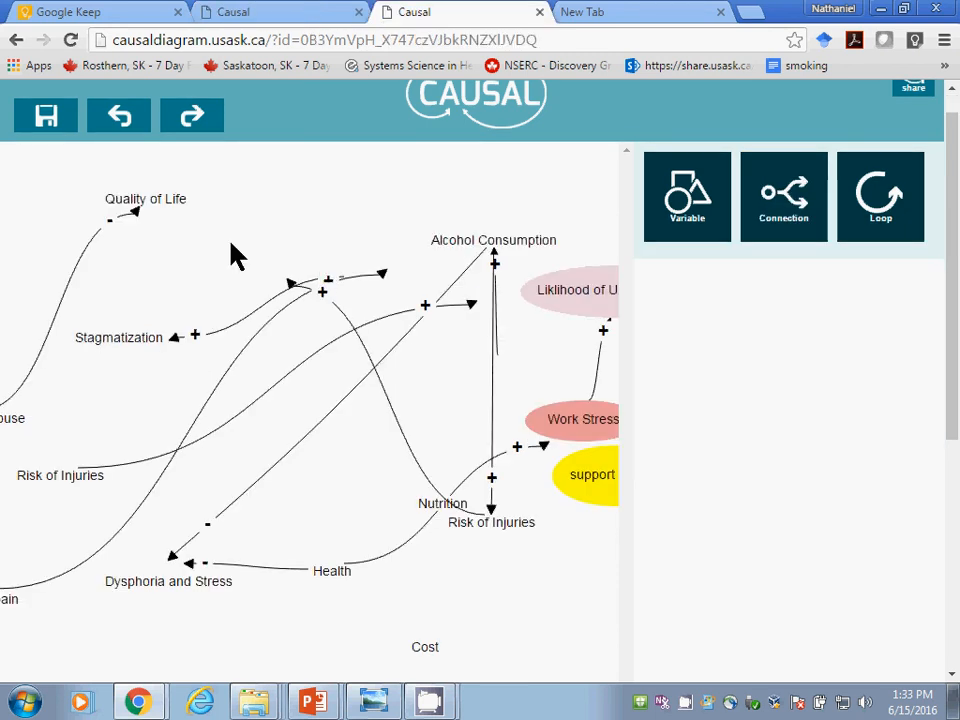
pyautogui.click(333, 17)
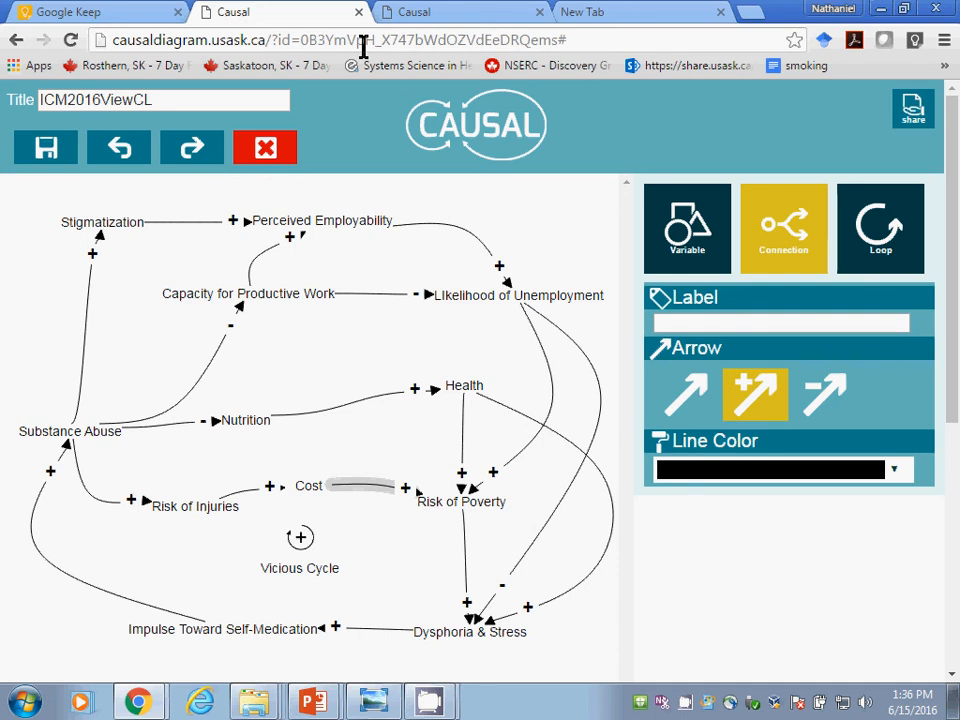
# Step: Examine the coloured ellipse variables around support groups in the participants' diagram, and go back to ICM2016ViewCL
pyautogui.click(439, 14)
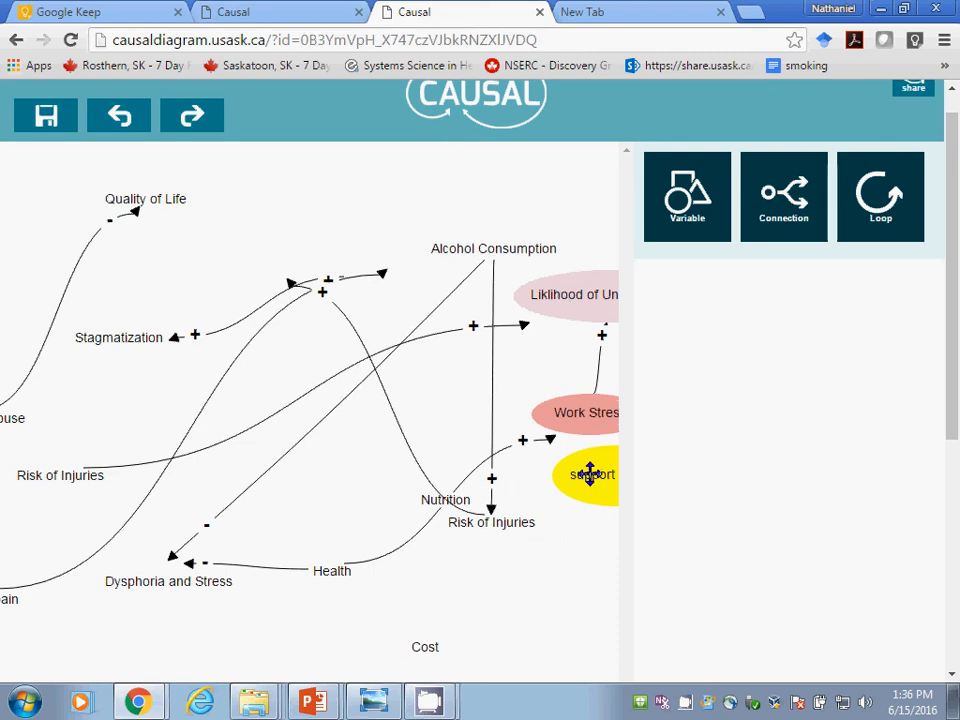
pyautogui.moveTo(951, 349); pyautogui.dragTo(955, 590)
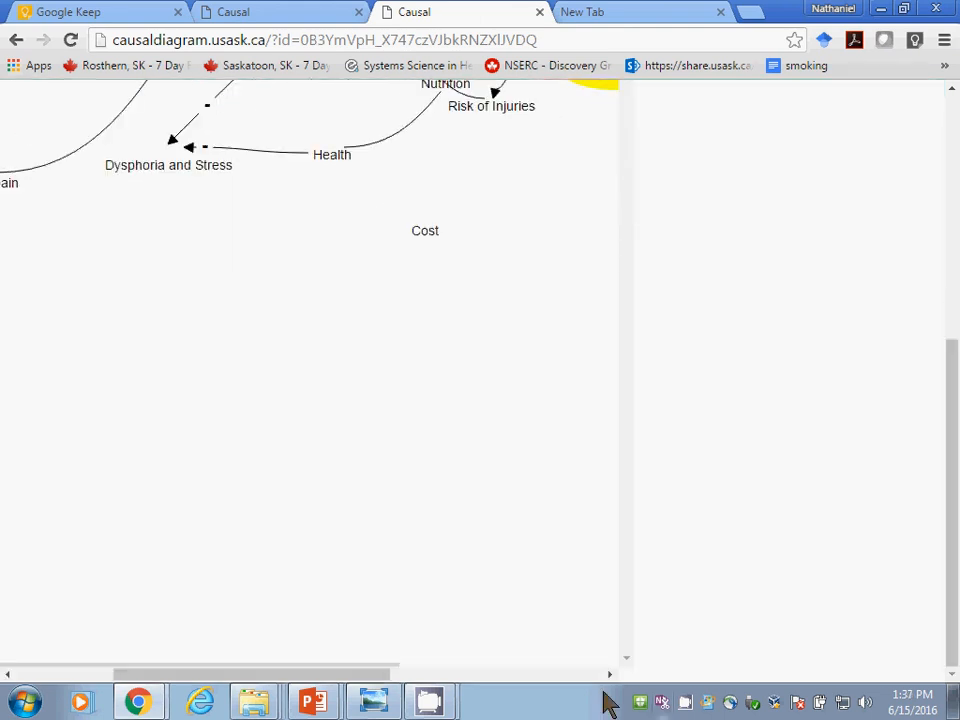
pyautogui.moveTo(362, 675); pyautogui.dragTo(495, 675)
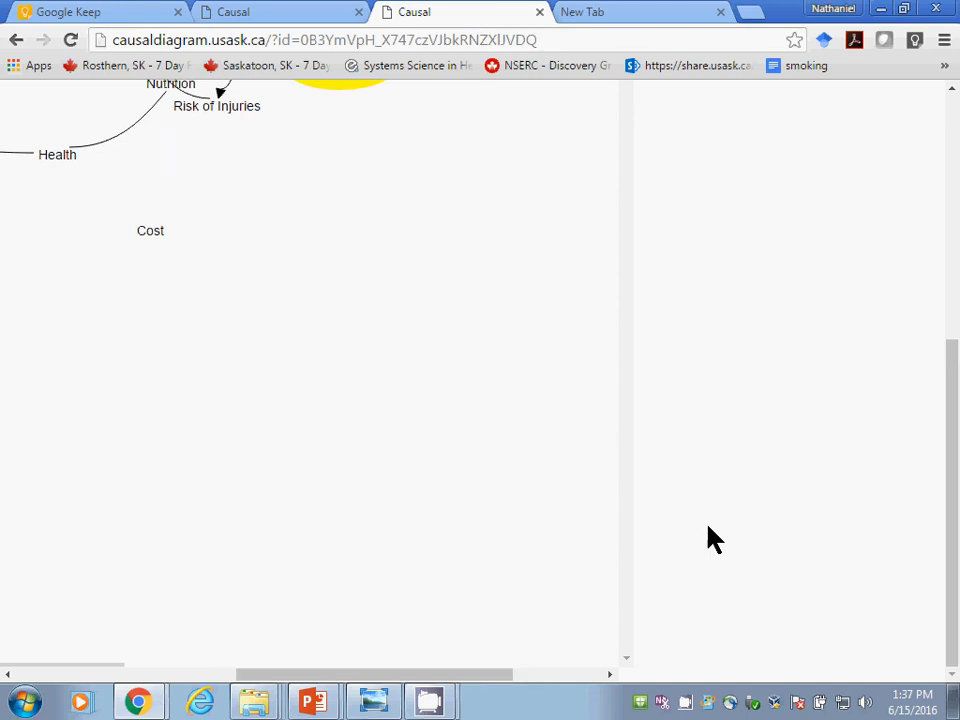
pyautogui.moveTo(951, 396); pyautogui.dragTo(911, 221)
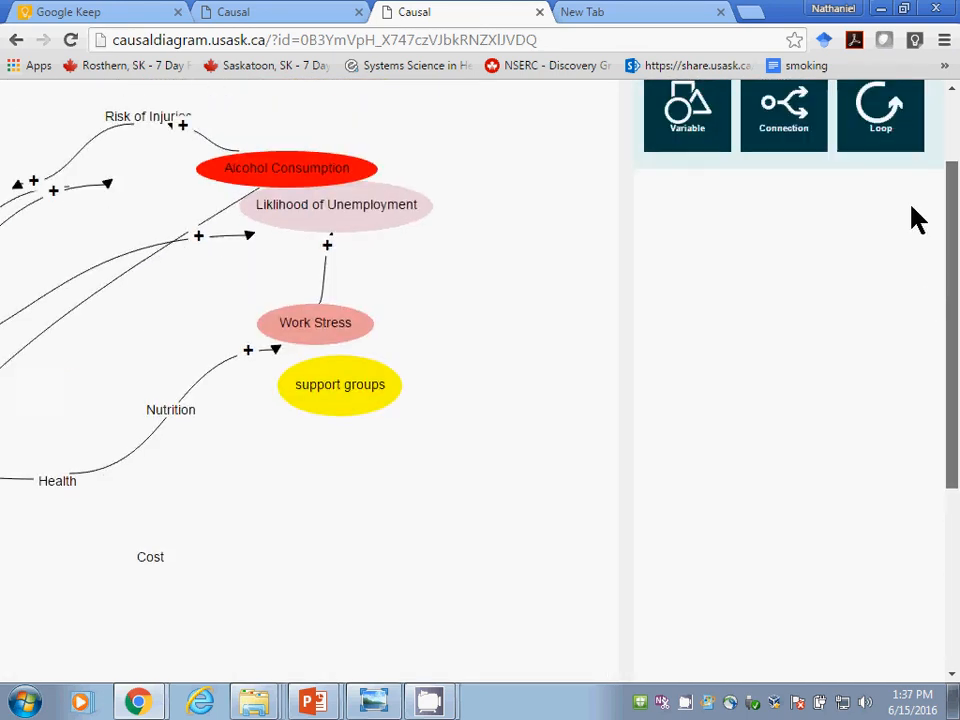
pyautogui.click(306, 20)
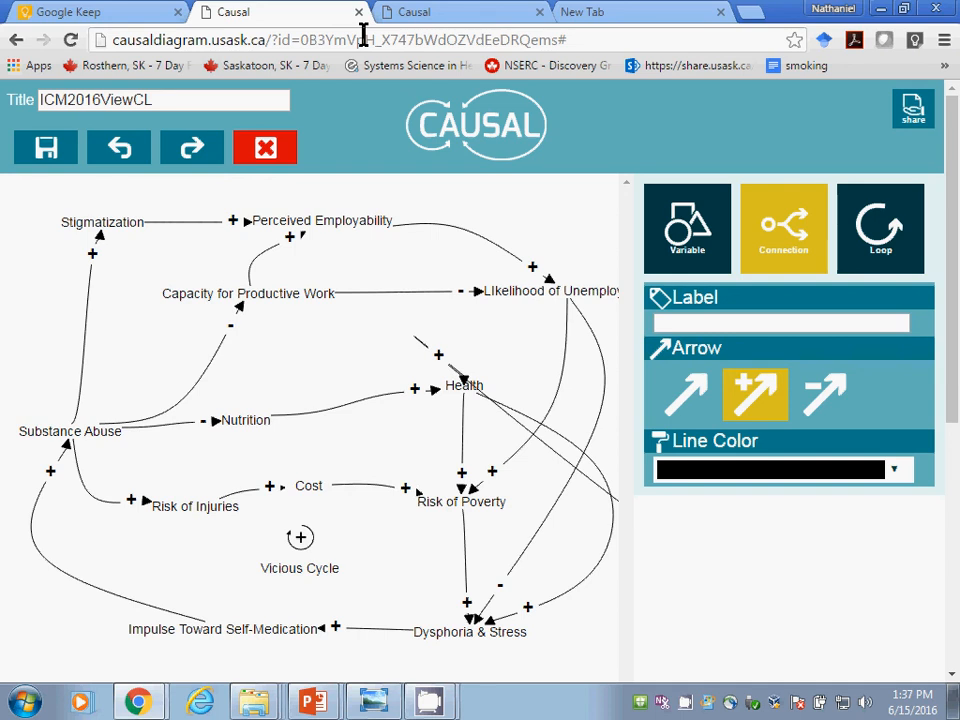
pyautogui.click(604, 12)
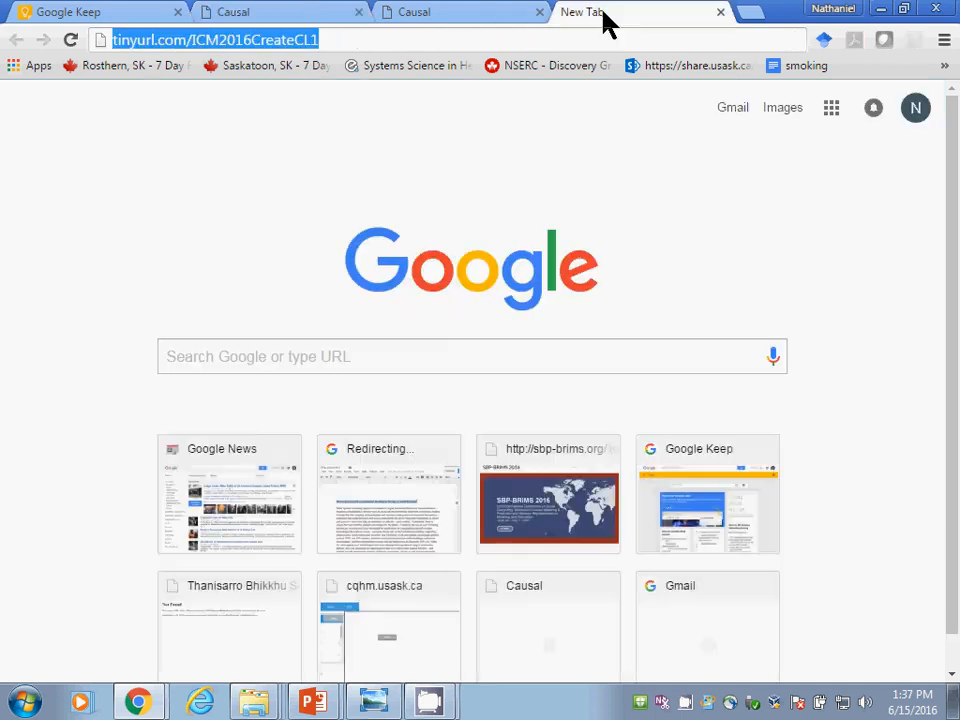
pyautogui.click(404, 40)
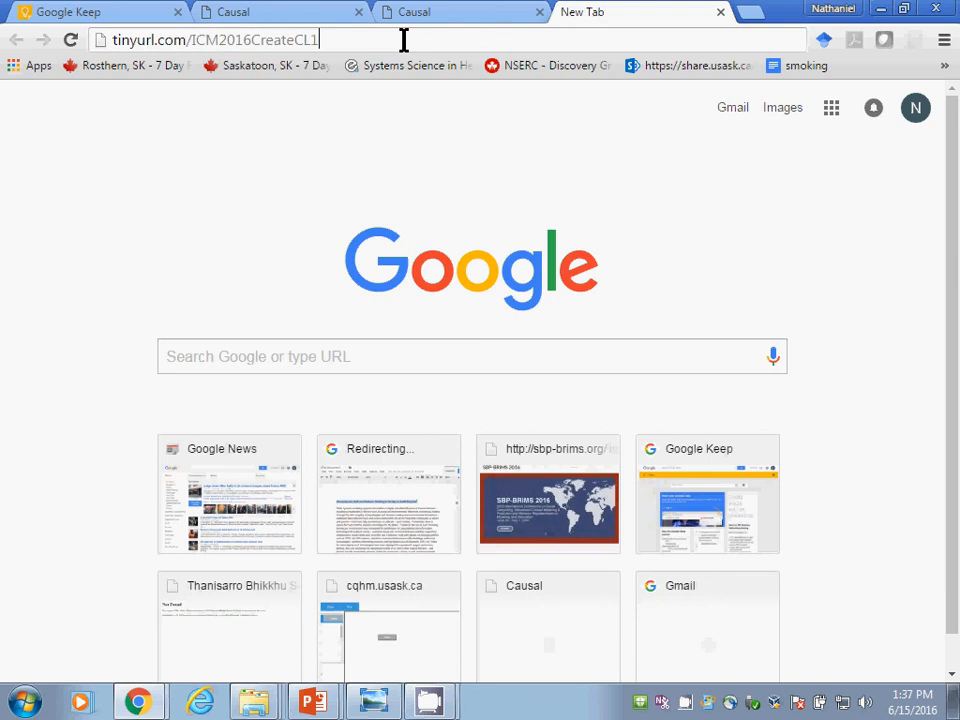
pyautogui.moveTo(382, 44); pyautogui.dragTo(286, 41)
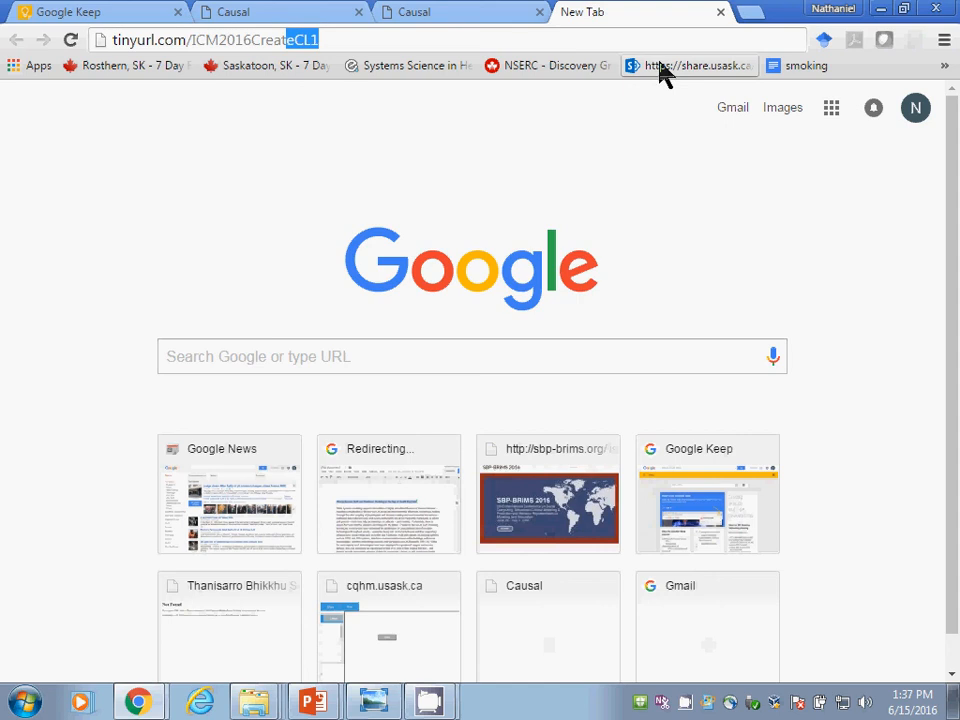
# Step: Switch to PowerPoint to view the Recreate the Diagram slide, and return to the new tab in Chrome
pyautogui.hotkey('alt', 'f')
pyautogui.hotkey('alt', 'Tab')
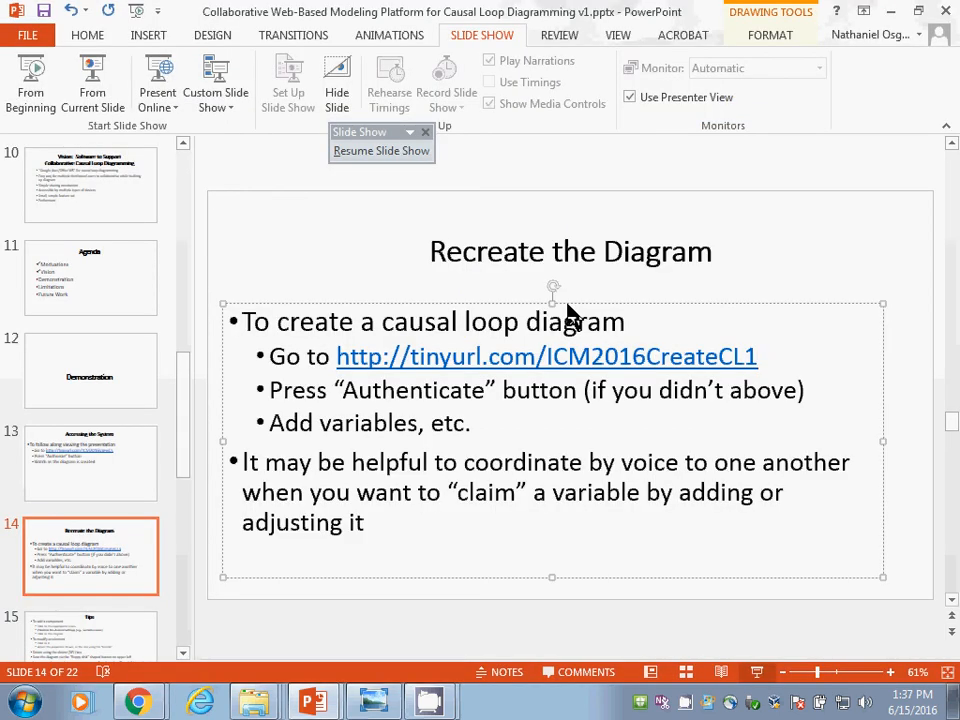
pyautogui.click(476, 288)
pyautogui.hotkey('alt', 'Tab')
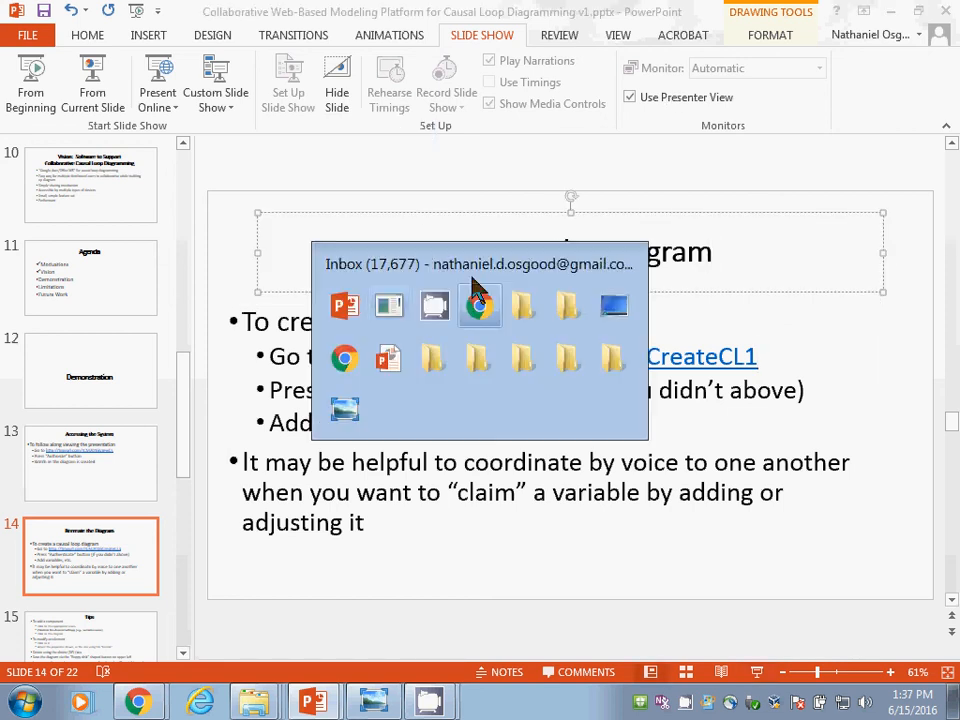
pyautogui.hotkey('alt', 'Tab')
pyautogui.hotkey('alt', 'Tab')
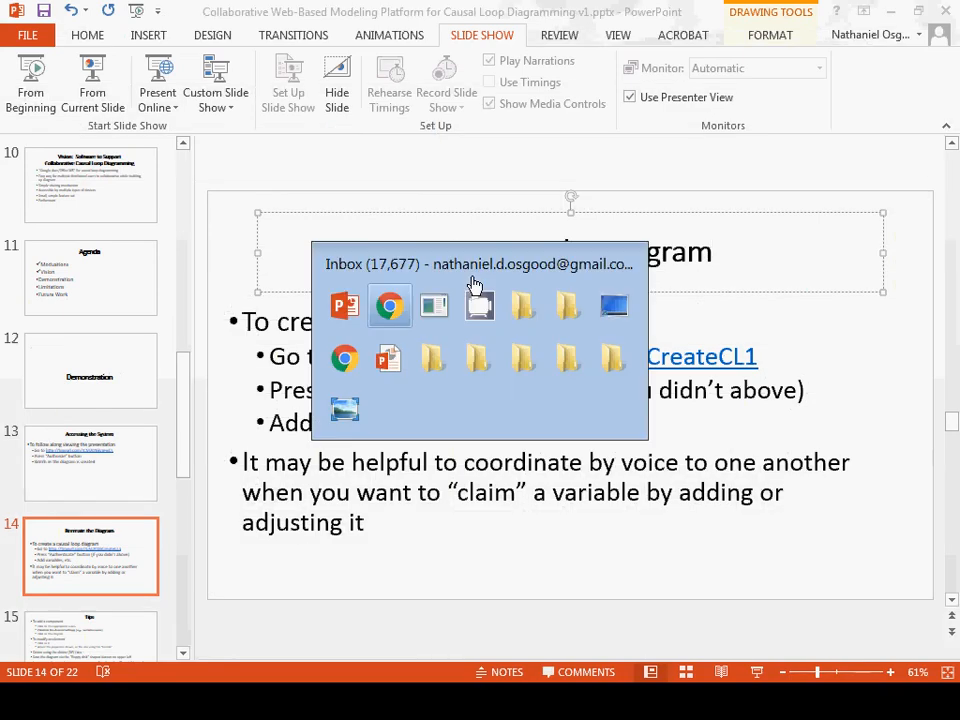
pyautogui.hotkey('alt', 'shift', 'Tab')
pyautogui.hotkey('alt', 'Tab')
pyautogui.hotkey('alt', 'Tab')
pyautogui.hotkey('alt', 'Tab')
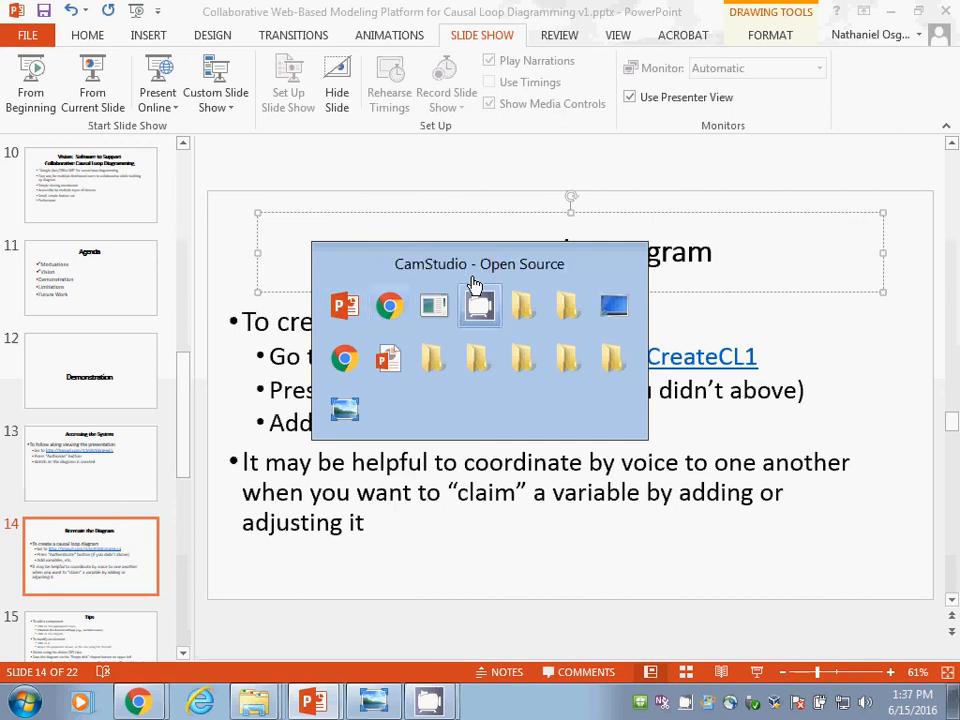
pyautogui.hotkey('alt', 'Tab')
pyautogui.hotkey('alt', 'Tab')
pyautogui.hotkey('alt', 'Tab')
pyautogui.hotkey('alt', 'Tab')
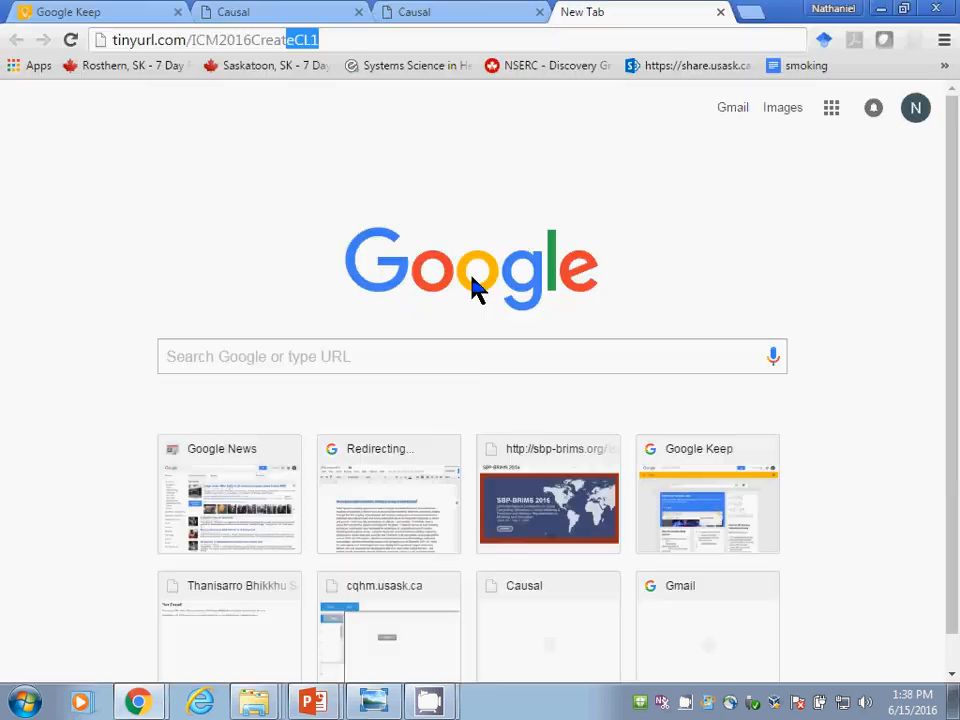
# Step: Replace the address with causaldiagram.usask.ca without a diagram id, load it to create a blank diagram, and highlight the diagram's title
pyautogui.press('BackSpace')
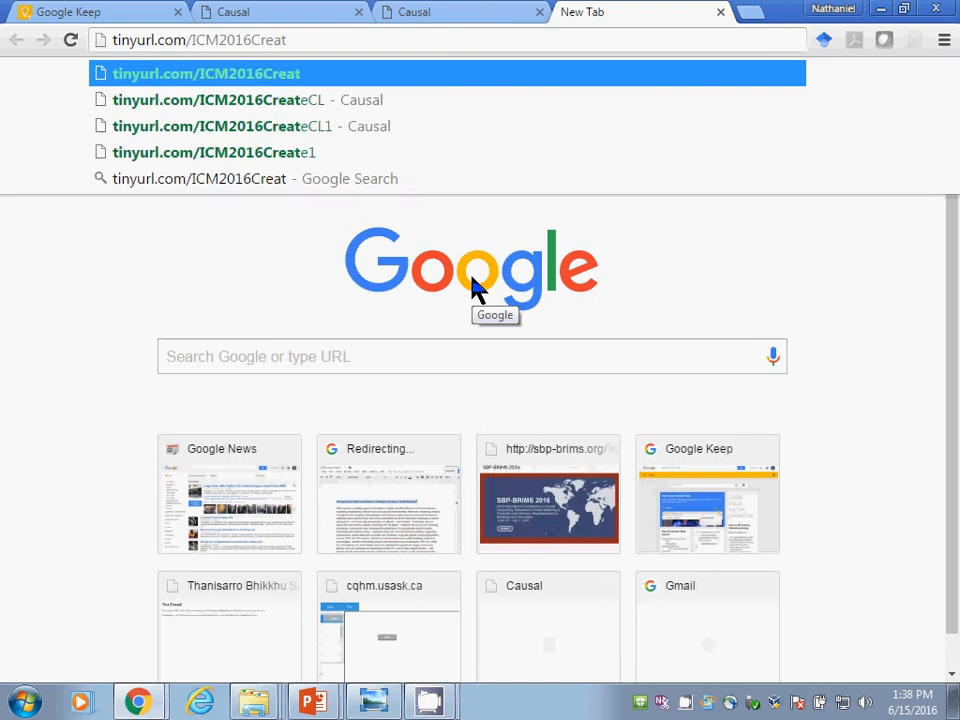
pyautogui.press('BackSpace')
pyautogui.press('BackSpace')
pyautogui.press('BackSpace')
pyautogui.press('BackSpace')
pyautogui.press('BackSpace')
pyautogui.press('BackSpace')
pyautogui.press('BackSpace')
pyautogui.press('BackSpace')
pyautogui.press('BackSpace')
pyautogui.press('BackSpace')
pyautogui.press('BackSpace')
pyautogui.press('BackSpace')
pyautogui.press('BackSpace')
pyautogui.press('BackSpace')
pyautogui.press('BackSpace')
pyautogui.press('BackSpace')
pyautogui.press('BackSpace')
pyautogui.press('BackSpace')
pyautogui.press('BackSpace')
pyautogui.press('BackSpace')
pyautogui.write('caus')
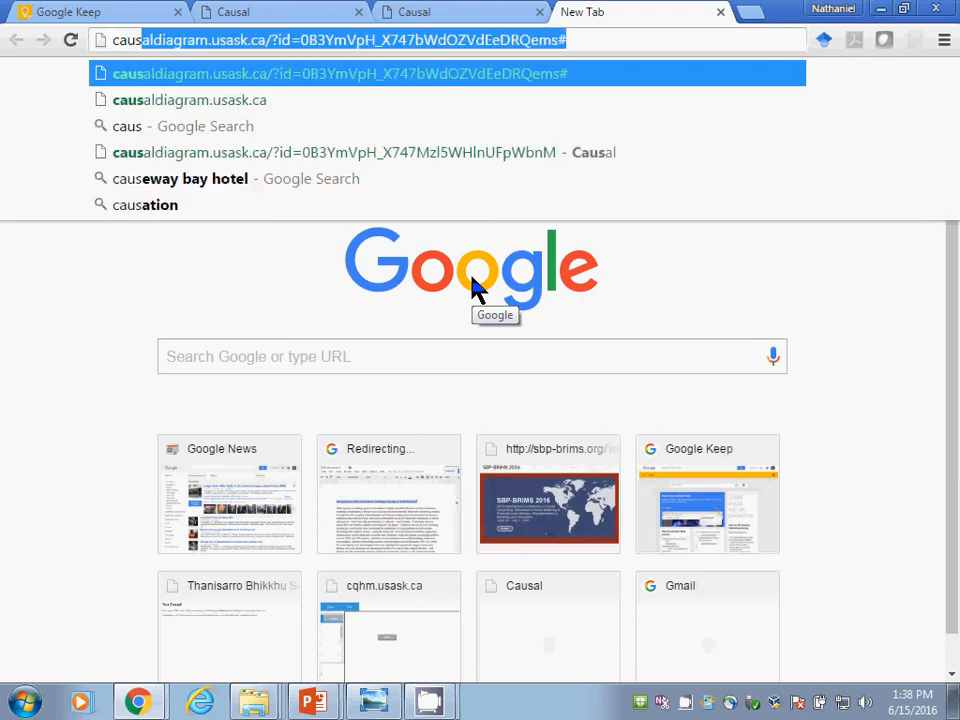
pyautogui.press('End')
pyautogui.hotkey('ctrl', 'shift', 'Left')
pyautogui.hotkey('ctrl', 'shift', 'Left')
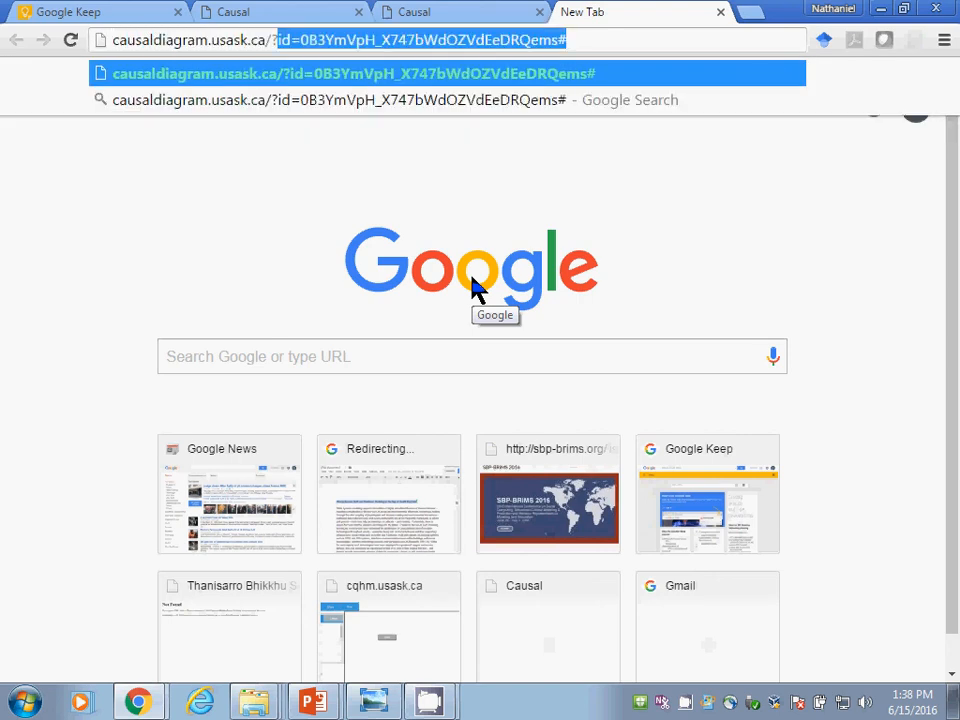
pyautogui.hotkey('ctrl', 'shift', 'Left')
pyautogui.hotkey('ctrl', 'shift', 'Right')
pyautogui.press('BackSpace')
pyautogui.press('Return')
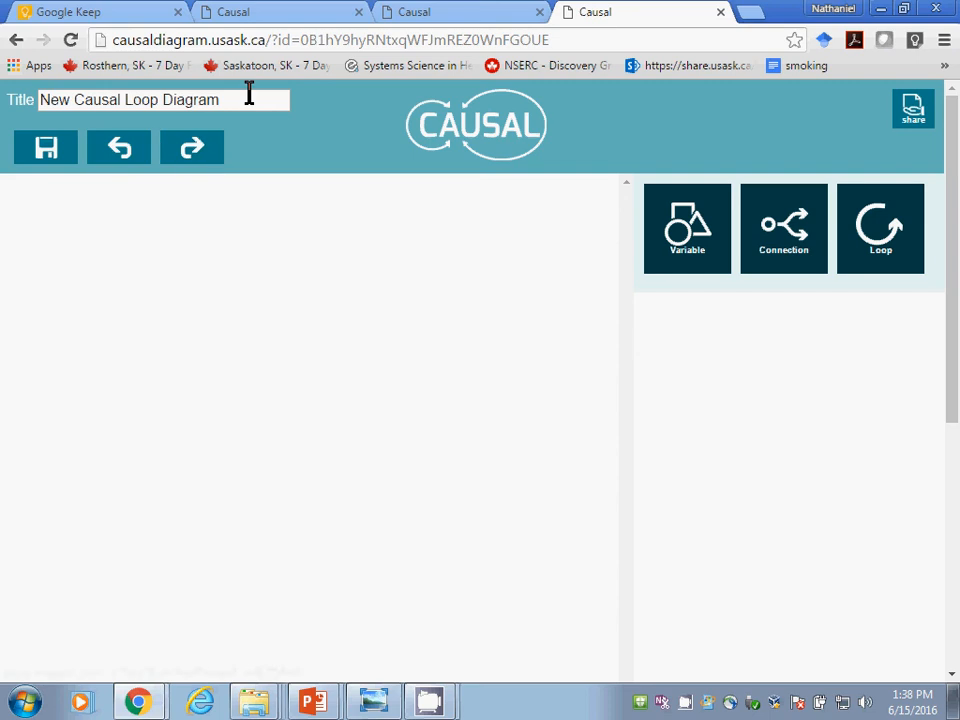
pyautogui.moveTo(206, 100); pyautogui.dragTo(47, 86)
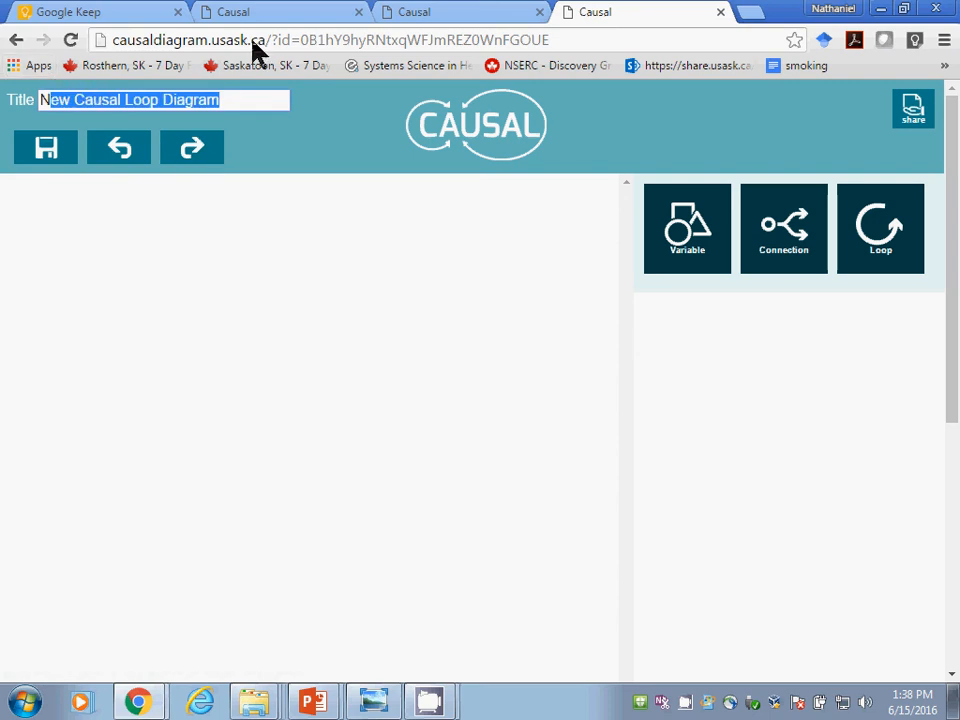
# Step: Replace the diagram's title with My diagram
pyautogui.press('BackSpace')
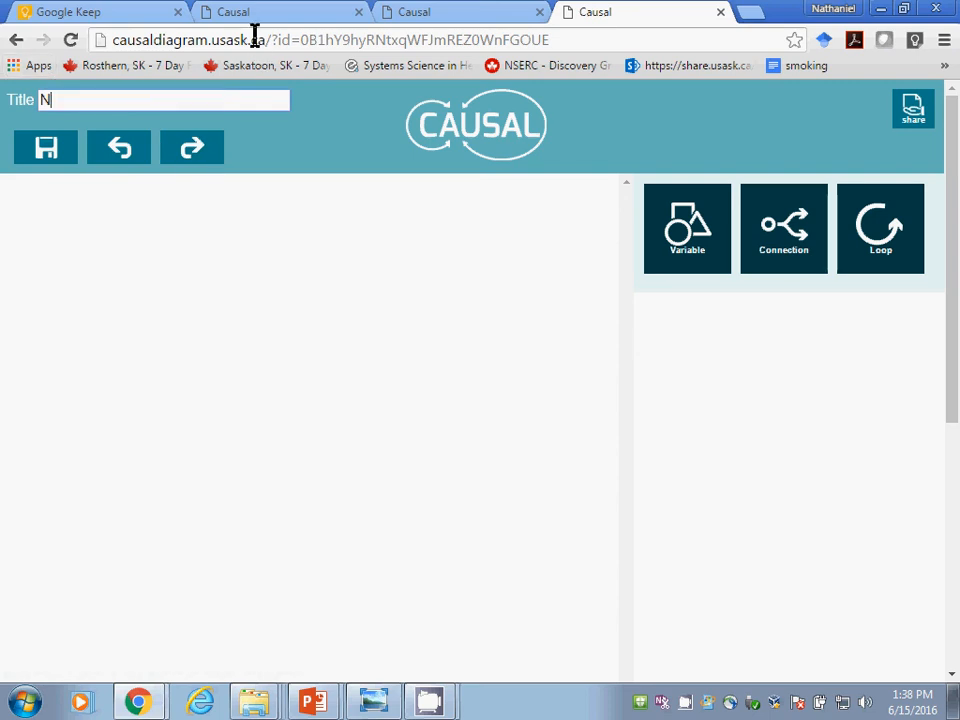
pyautogui.press('BackSpace')
pyautogui.write('My diagram')
# Step: Add two rectangular stock variables to the blank canvas, one near its left edge and one to the right of centre
pyautogui.click(687, 228)
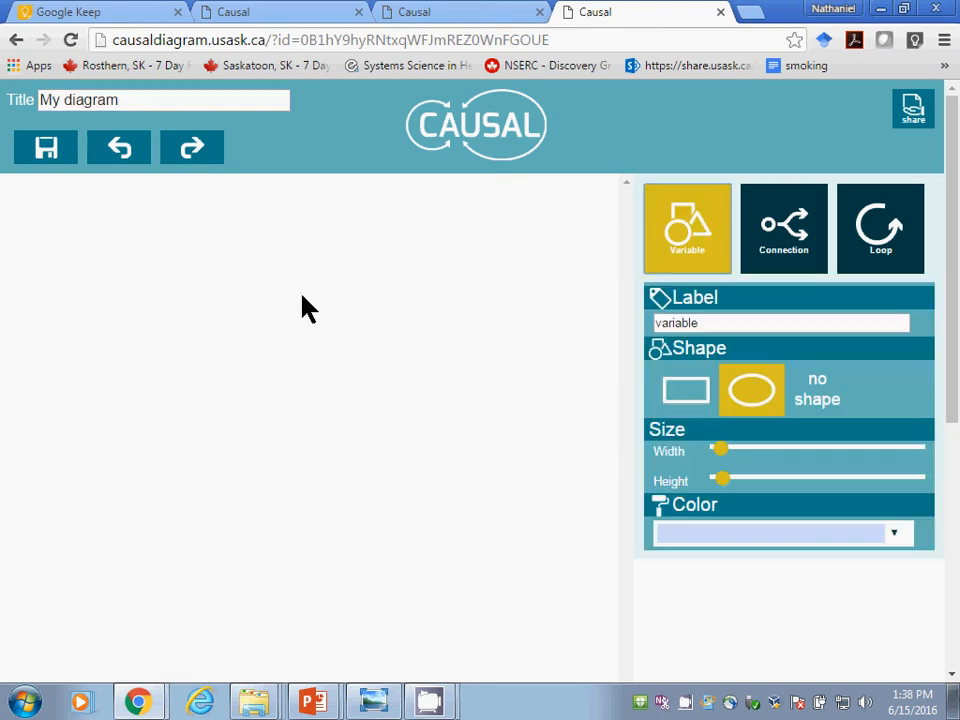
pyautogui.click(700, 396)
pyautogui.click(55, 345)
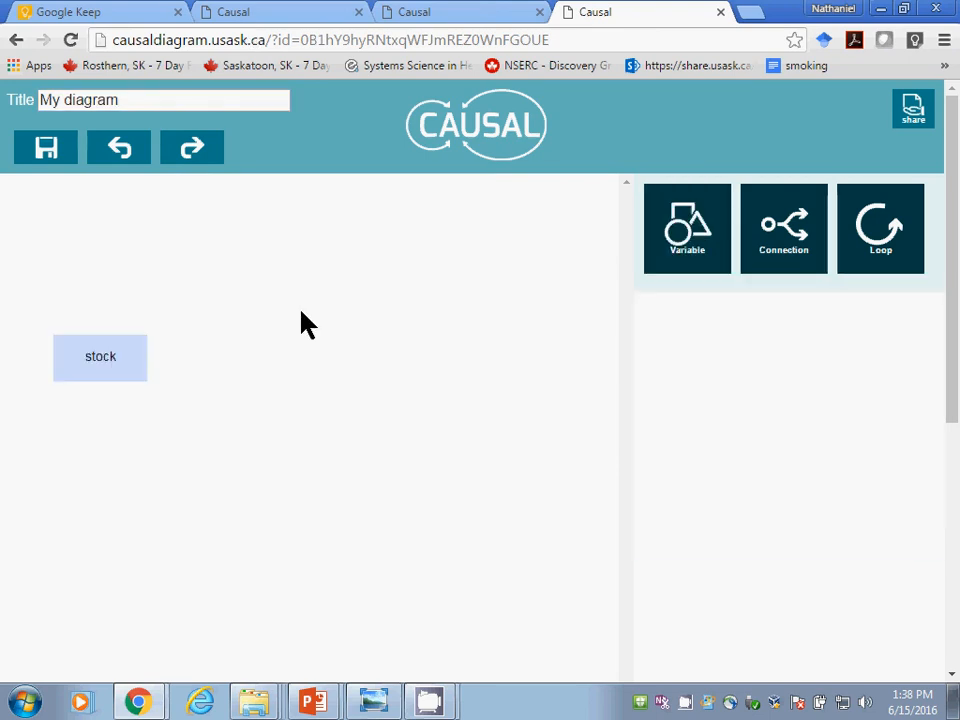
pyautogui.click(664, 240)
pyautogui.click(423, 366)
# Step: Add an elliptical variable with its default label below and between the two stock rectangles
pyautogui.click(677, 220)
pyautogui.scroll(-1, 680, 362)
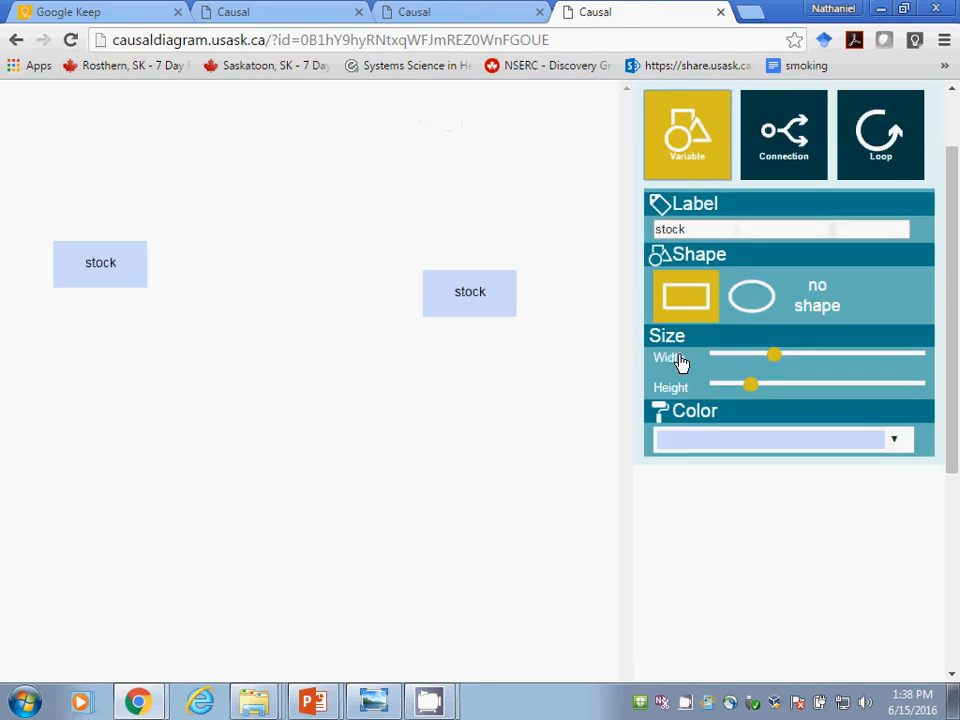
pyautogui.click(728, 318)
pyautogui.click(240, 394)
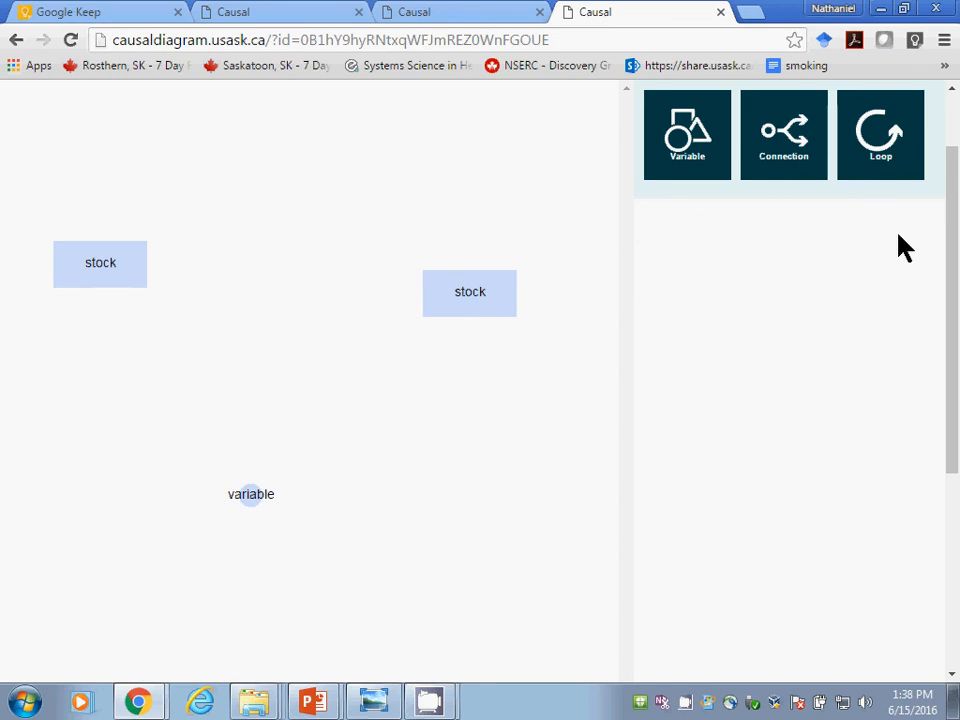
# Step: View the diagram's sharing form with its collaborator, subject, message and link fields, and close it without submitting
pyautogui.click(951, 111)
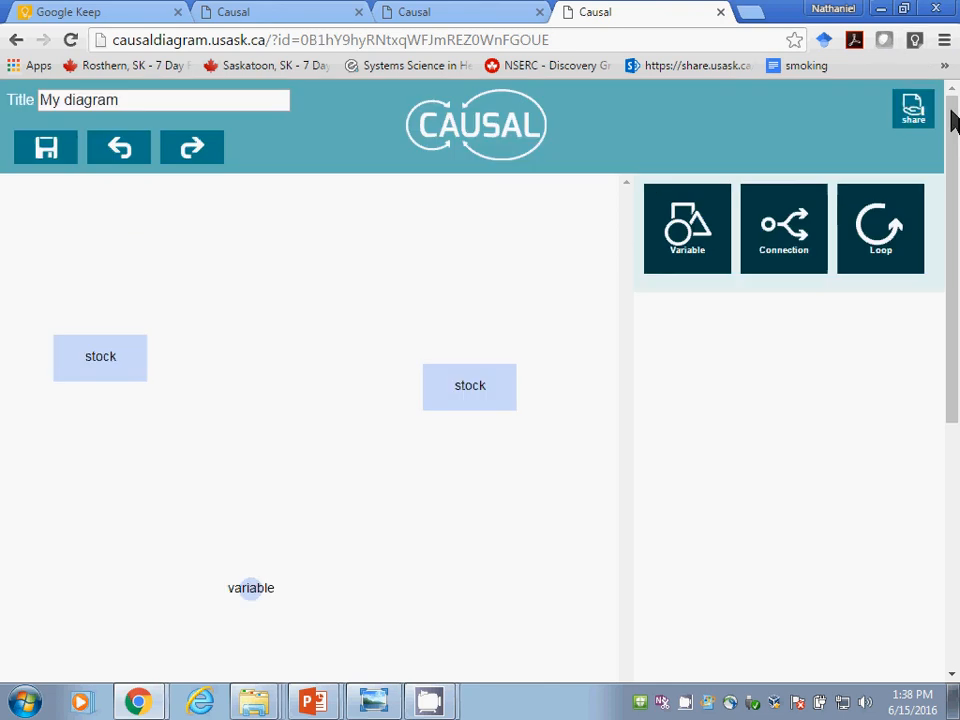
pyautogui.click(913, 108)
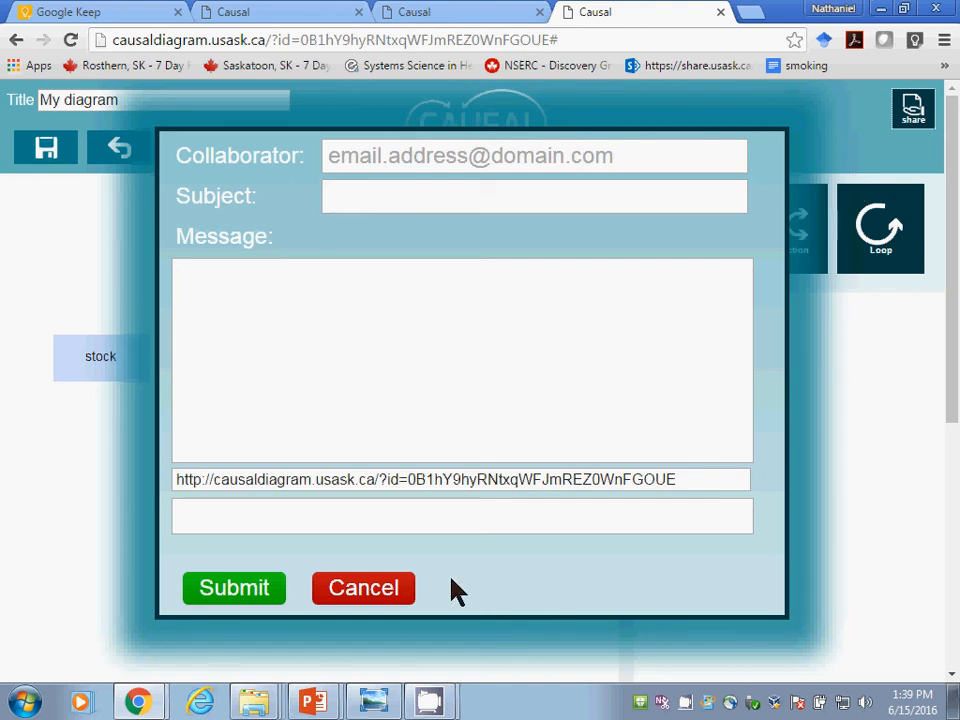
pyautogui.click(363, 590)
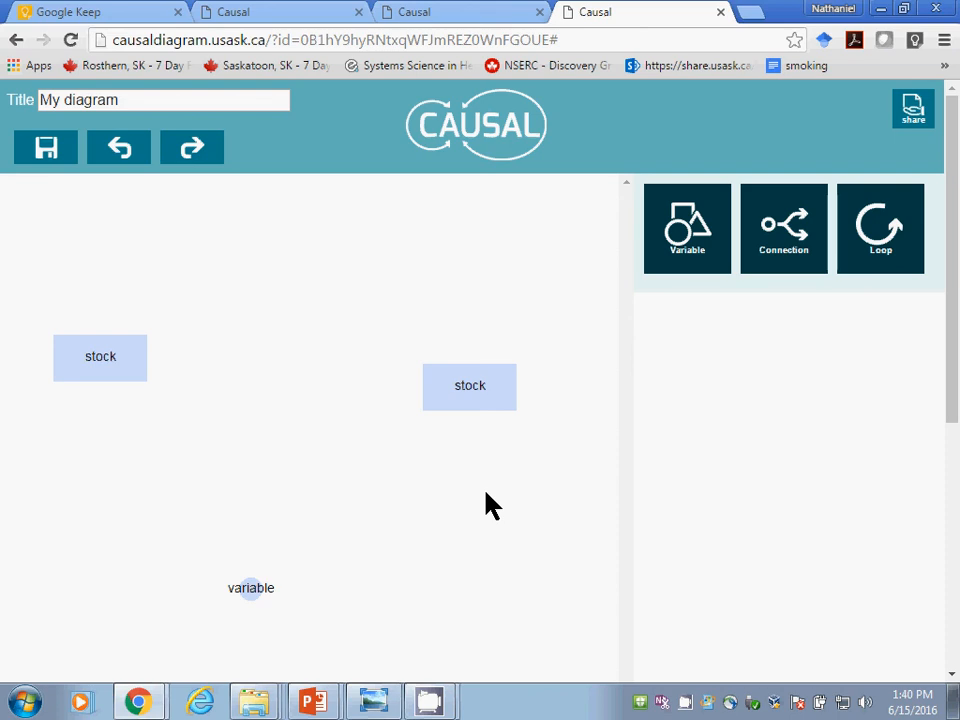
# Step: Switch to PowerPoint, start the slide show from the Recreate the Diagram slide, and advance to the Tips slide
pyautogui.hotkey('alt', 'Tab')
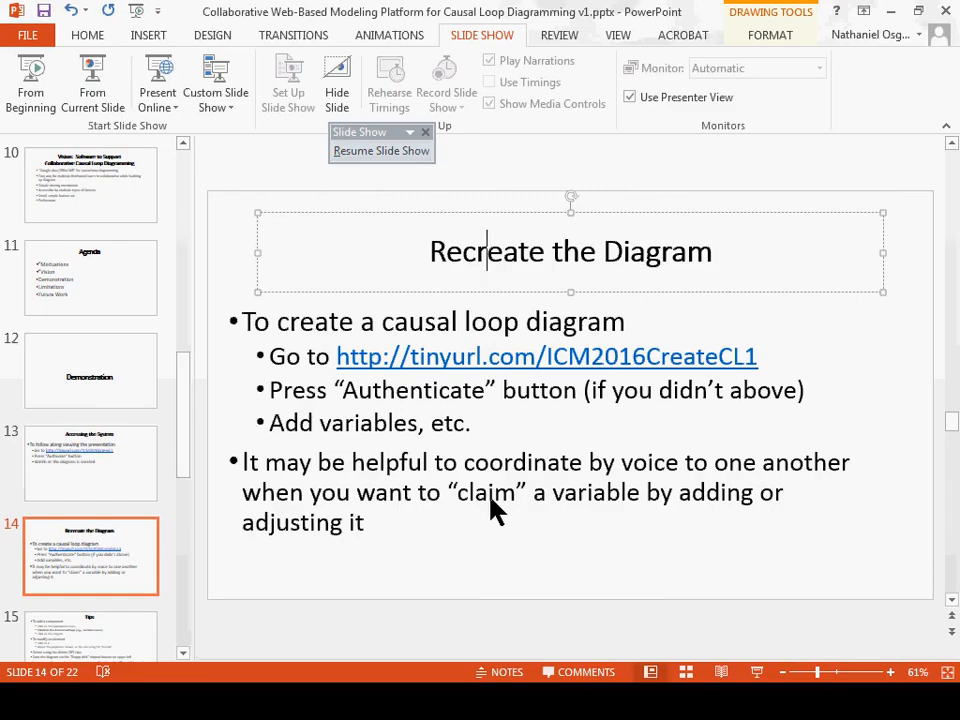
pyautogui.click(757, 672)
pyautogui.click(751, 686)
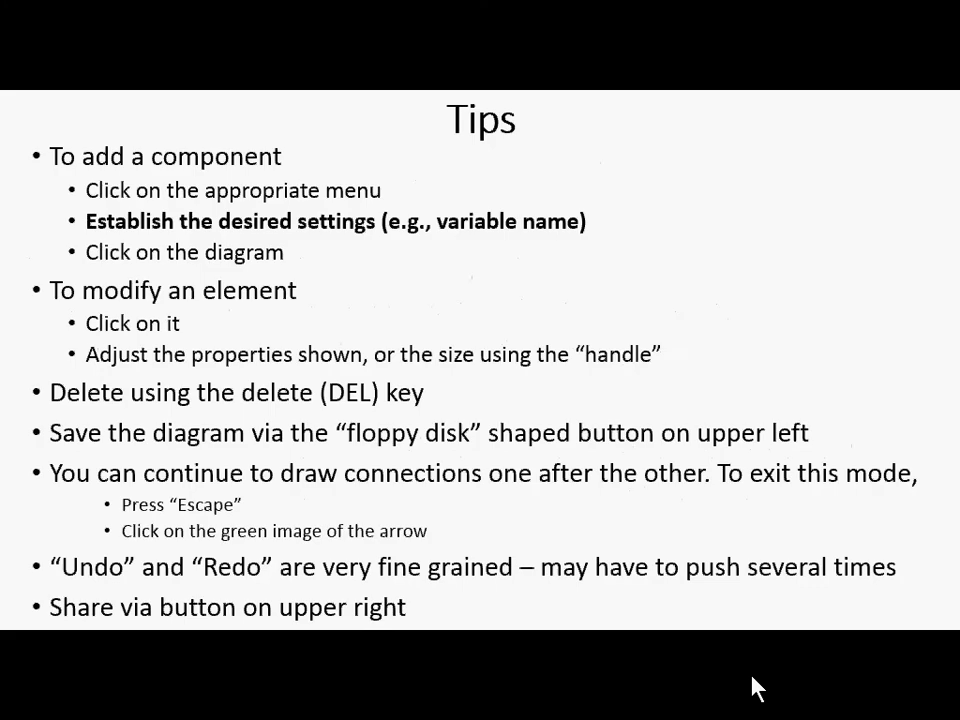
# Step: Advance the slide show past the Limitations: Informal Observations slide and settle on the Conclusions slide
pyautogui.click(755, 688)
pyautogui.click(755, 688)
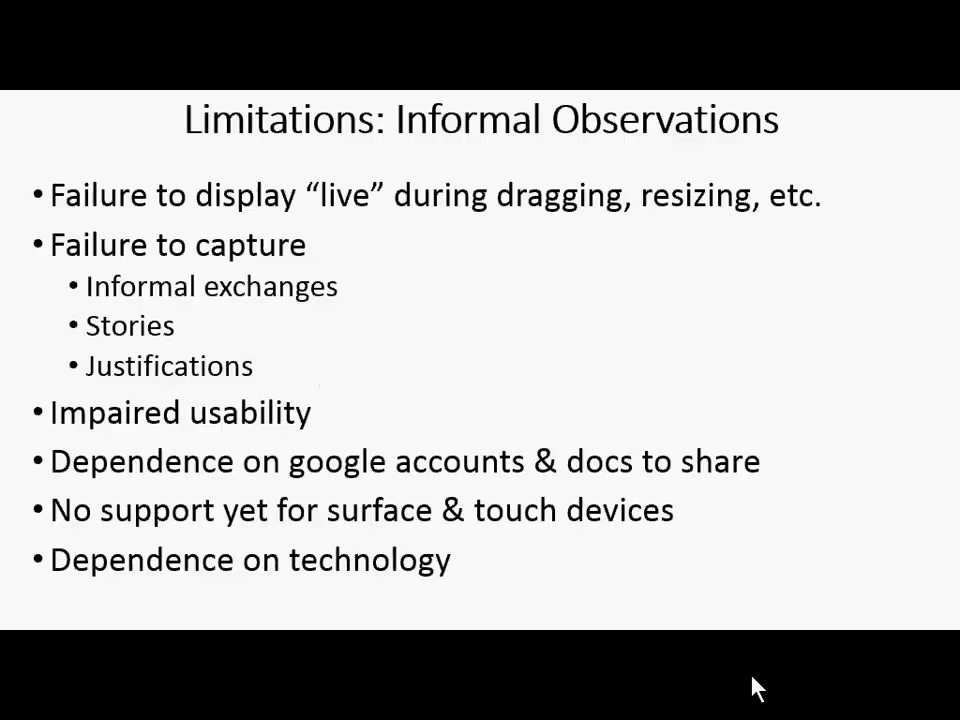
pyautogui.click(755, 688)
pyautogui.click(755, 688)
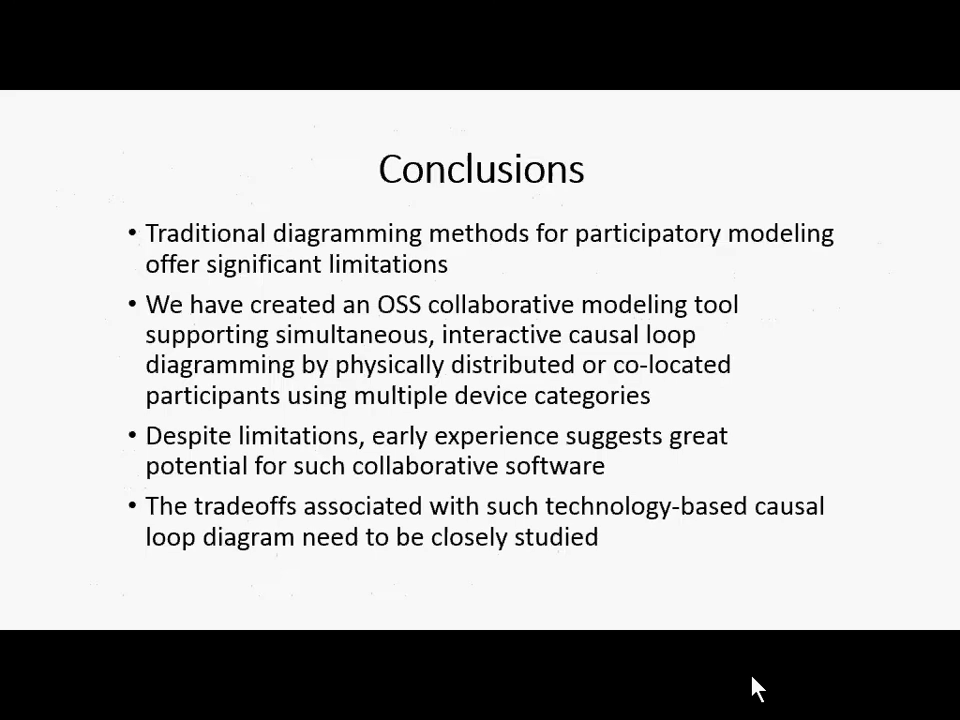
pyautogui.click(755, 688)
pyautogui.press('Left')
pyautogui.click(756, 688)
pyautogui.press('Left')
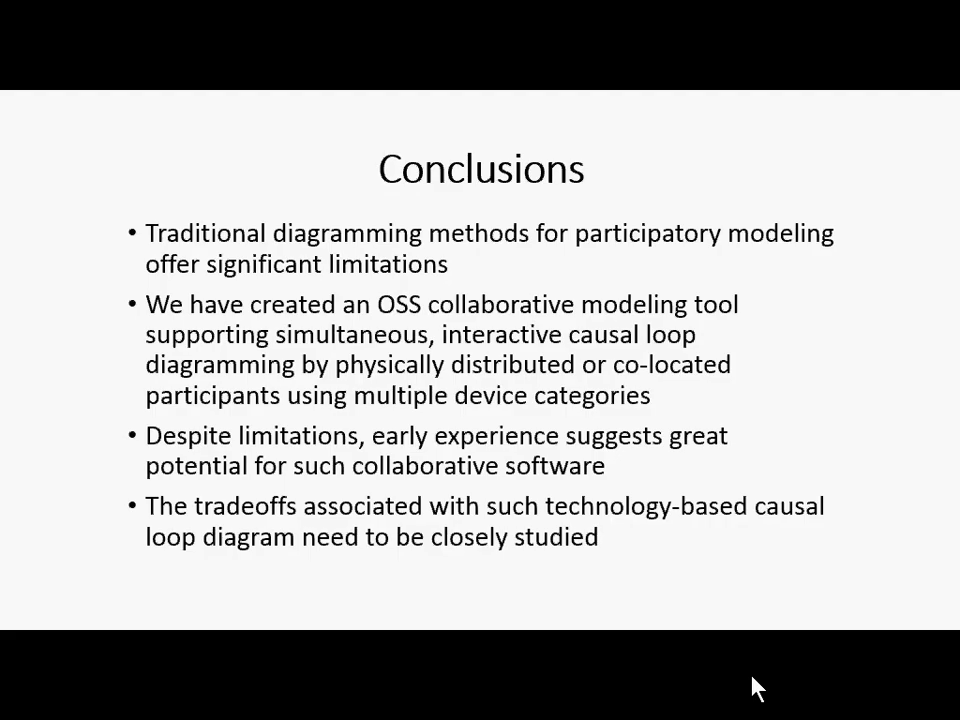